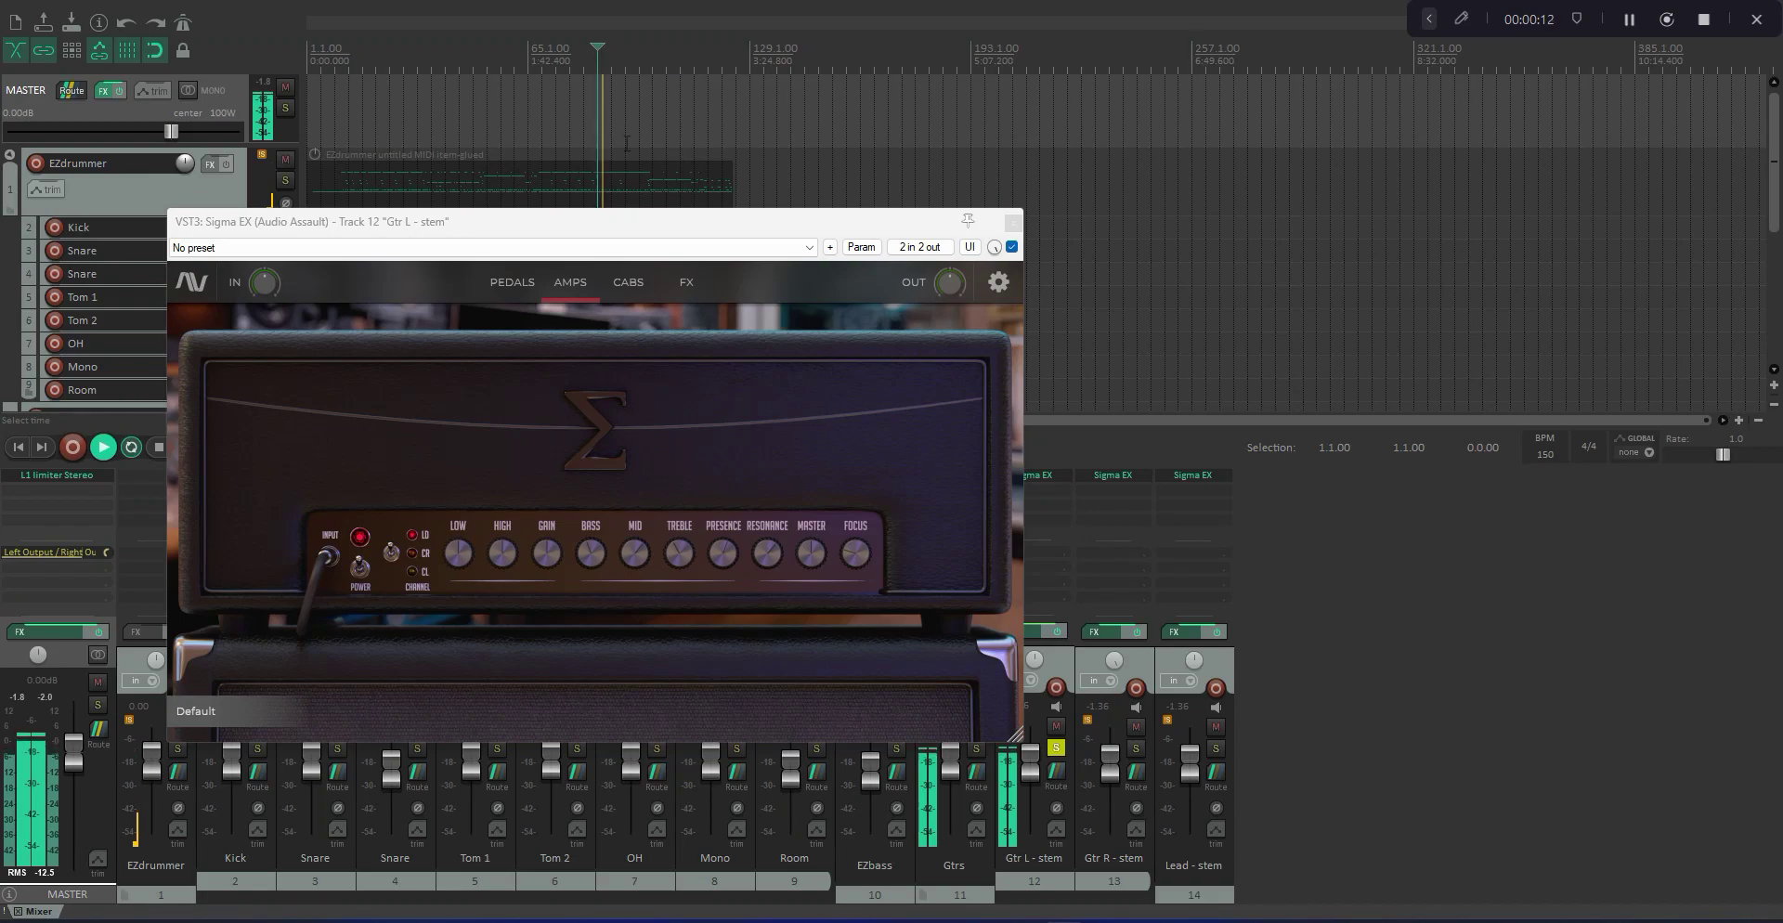
Restart playback from an earlier point and switch the solo from the Gtr L - stem track to the Gtrs folder track.
{"action": "left_click", "coordinate": [500, 149]}
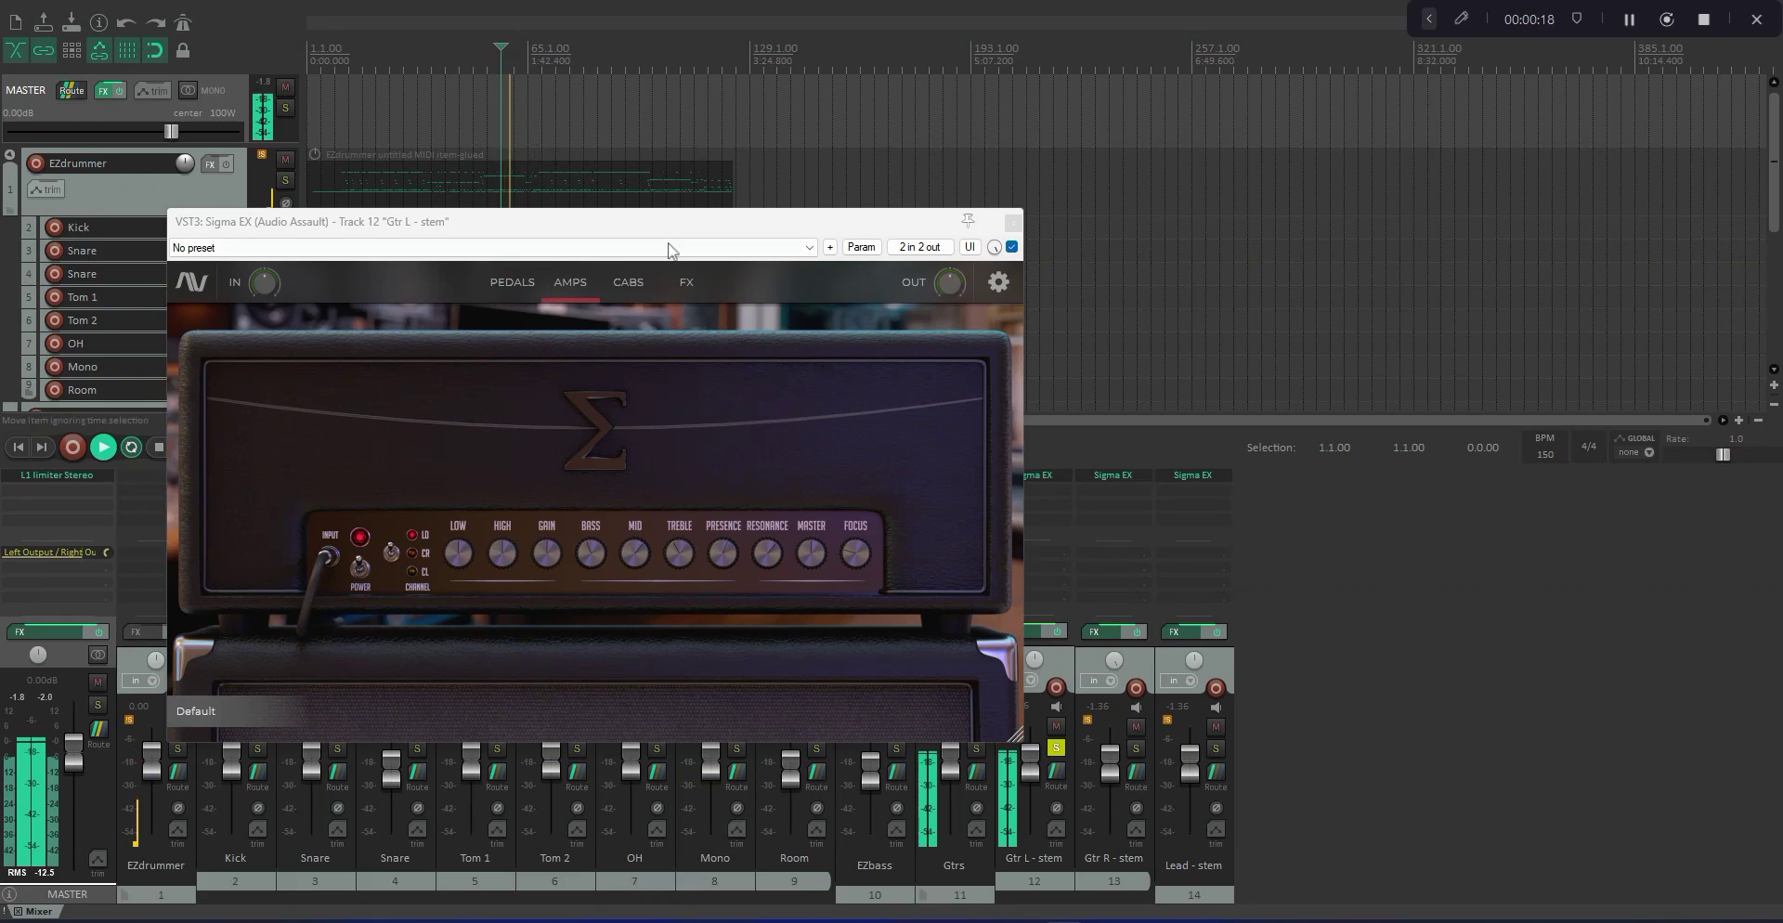
{"action": "left_click", "coordinate": [1057, 749]}
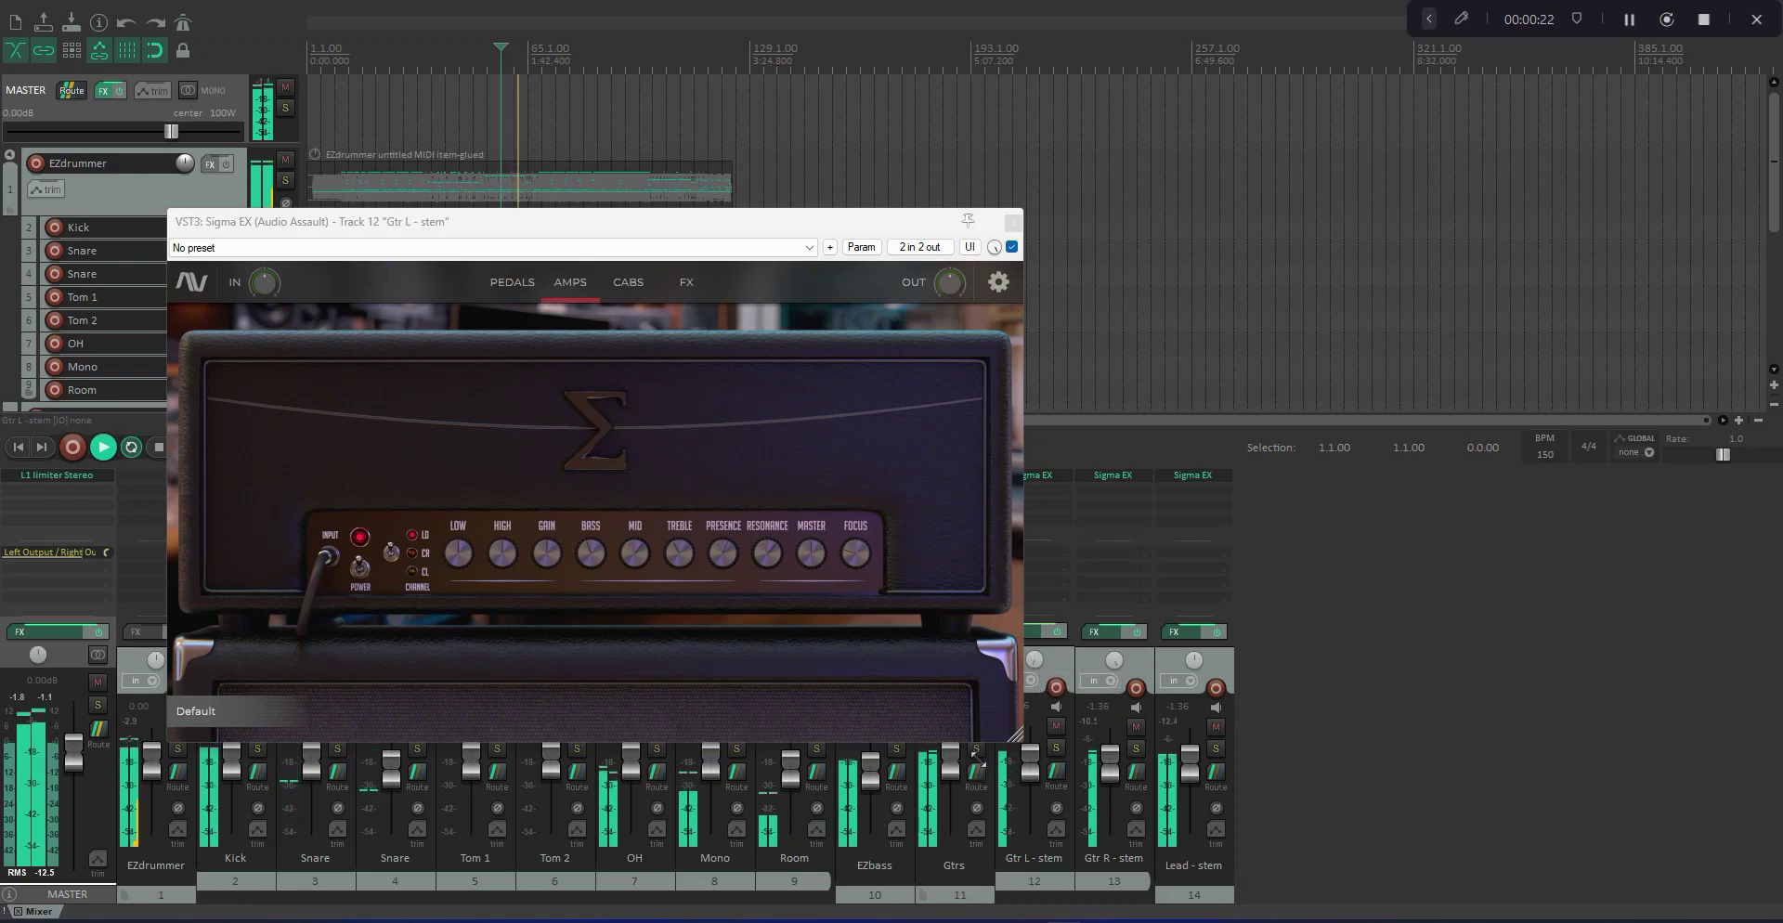
{"action": "left_click", "coordinate": [976, 749]}
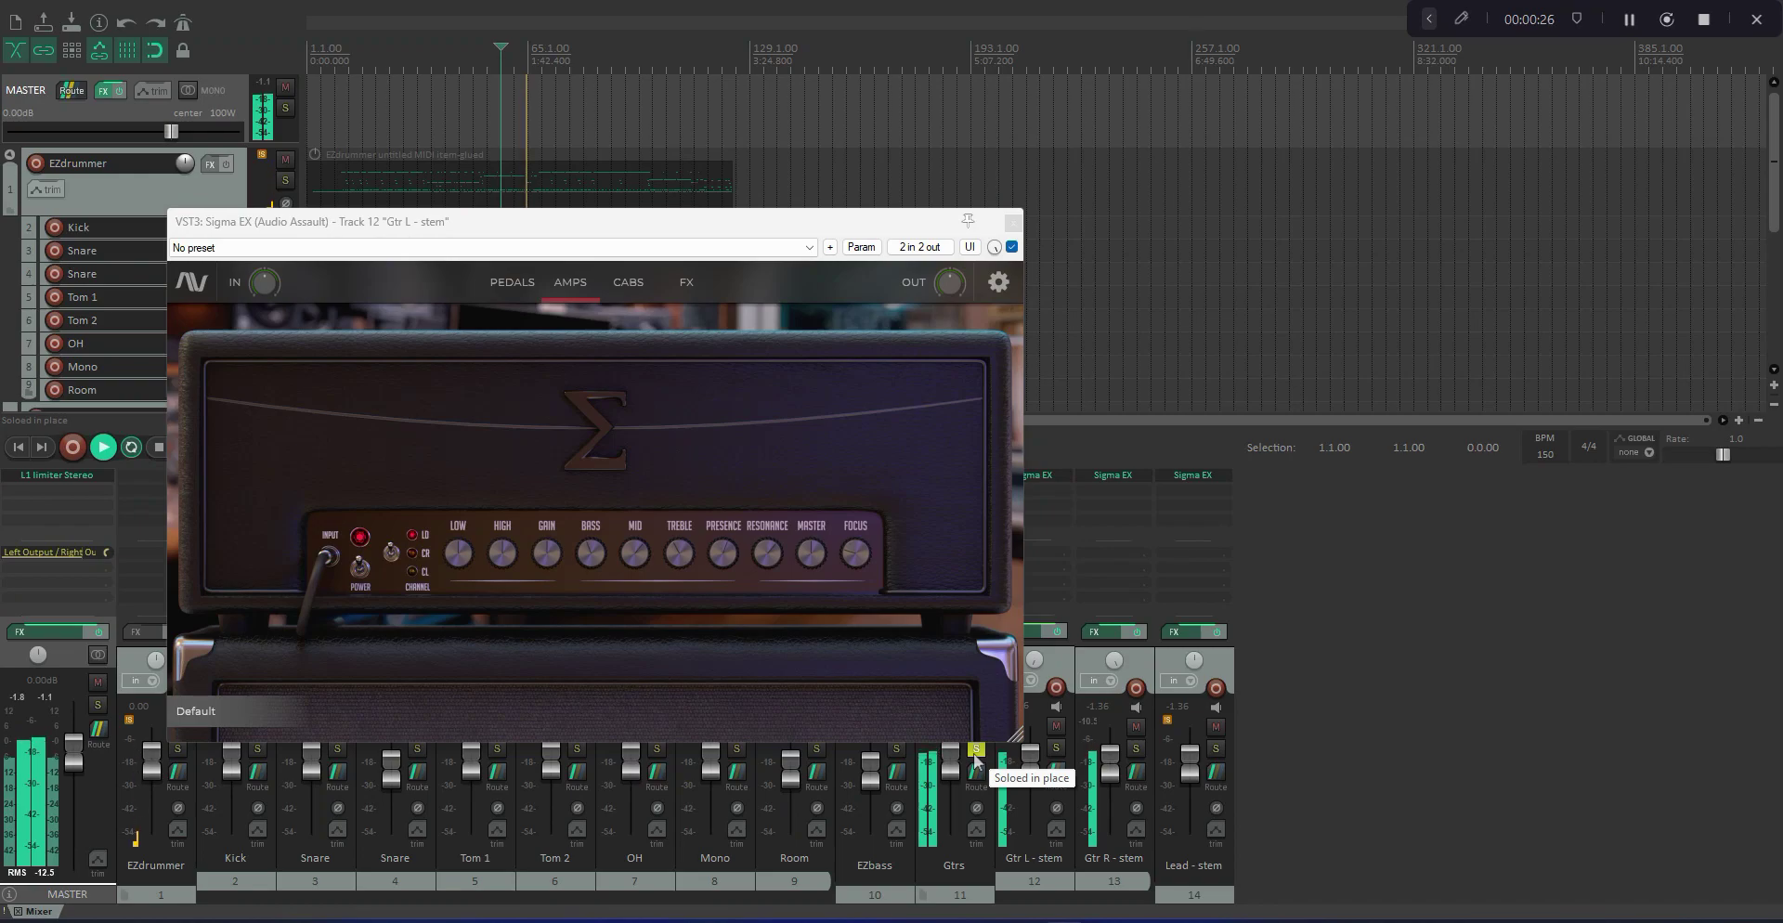
On the pedalboard, lower the Booster's Low, bypass the Booster, then engage the Screamer with its Level at 6.8.
{"action": "left_click", "coordinate": [517, 283]}
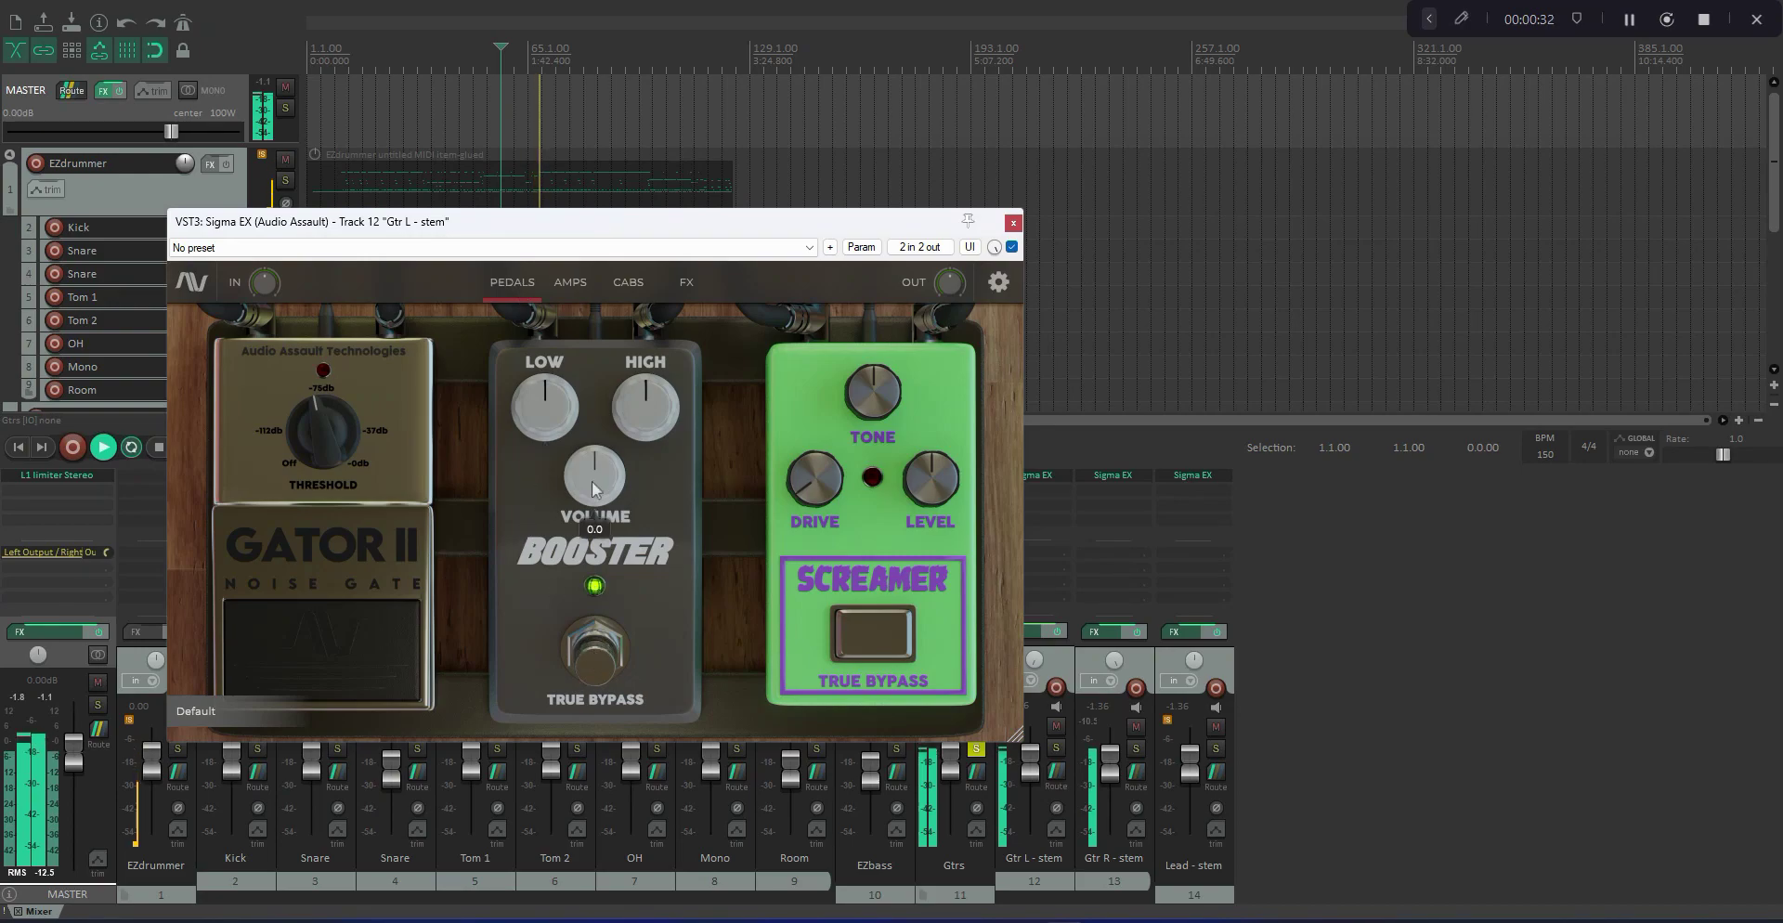
{"action": "left_click_drag", "start_coordinate": [565, 420], "coordinate": [553, 424]}
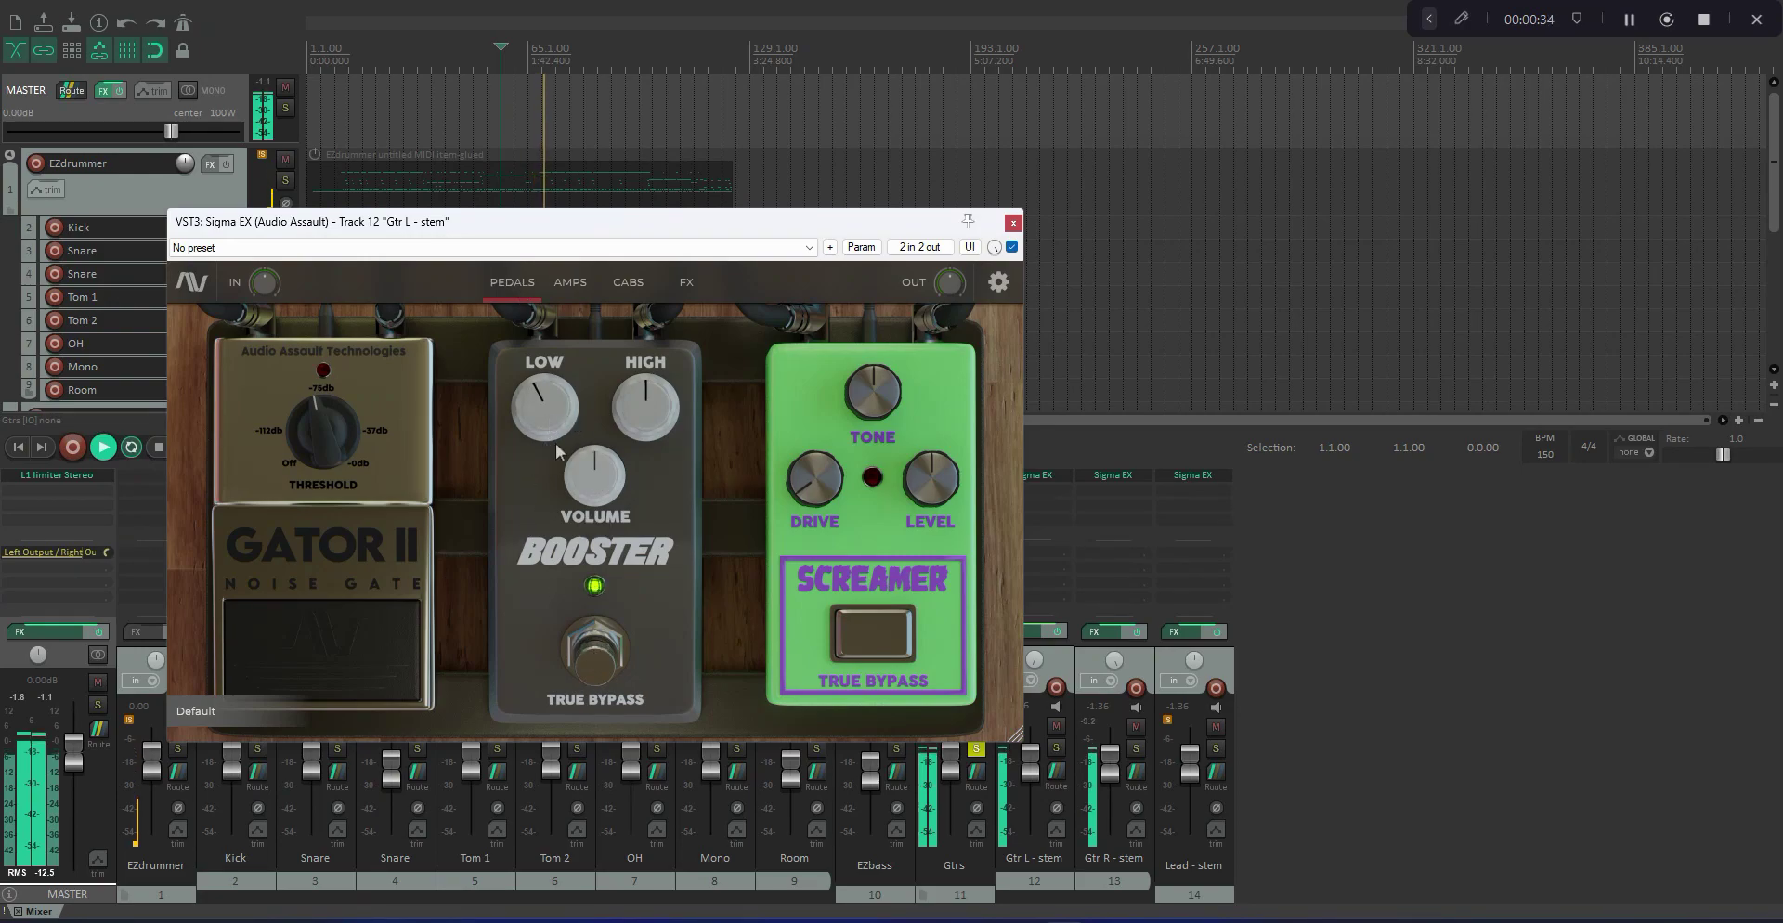
{"action": "left_click", "coordinate": [587, 659]}
{"action": "left_click", "coordinate": [879, 645]}
{"action": "mouse_move", "coordinate": [836, 488]}
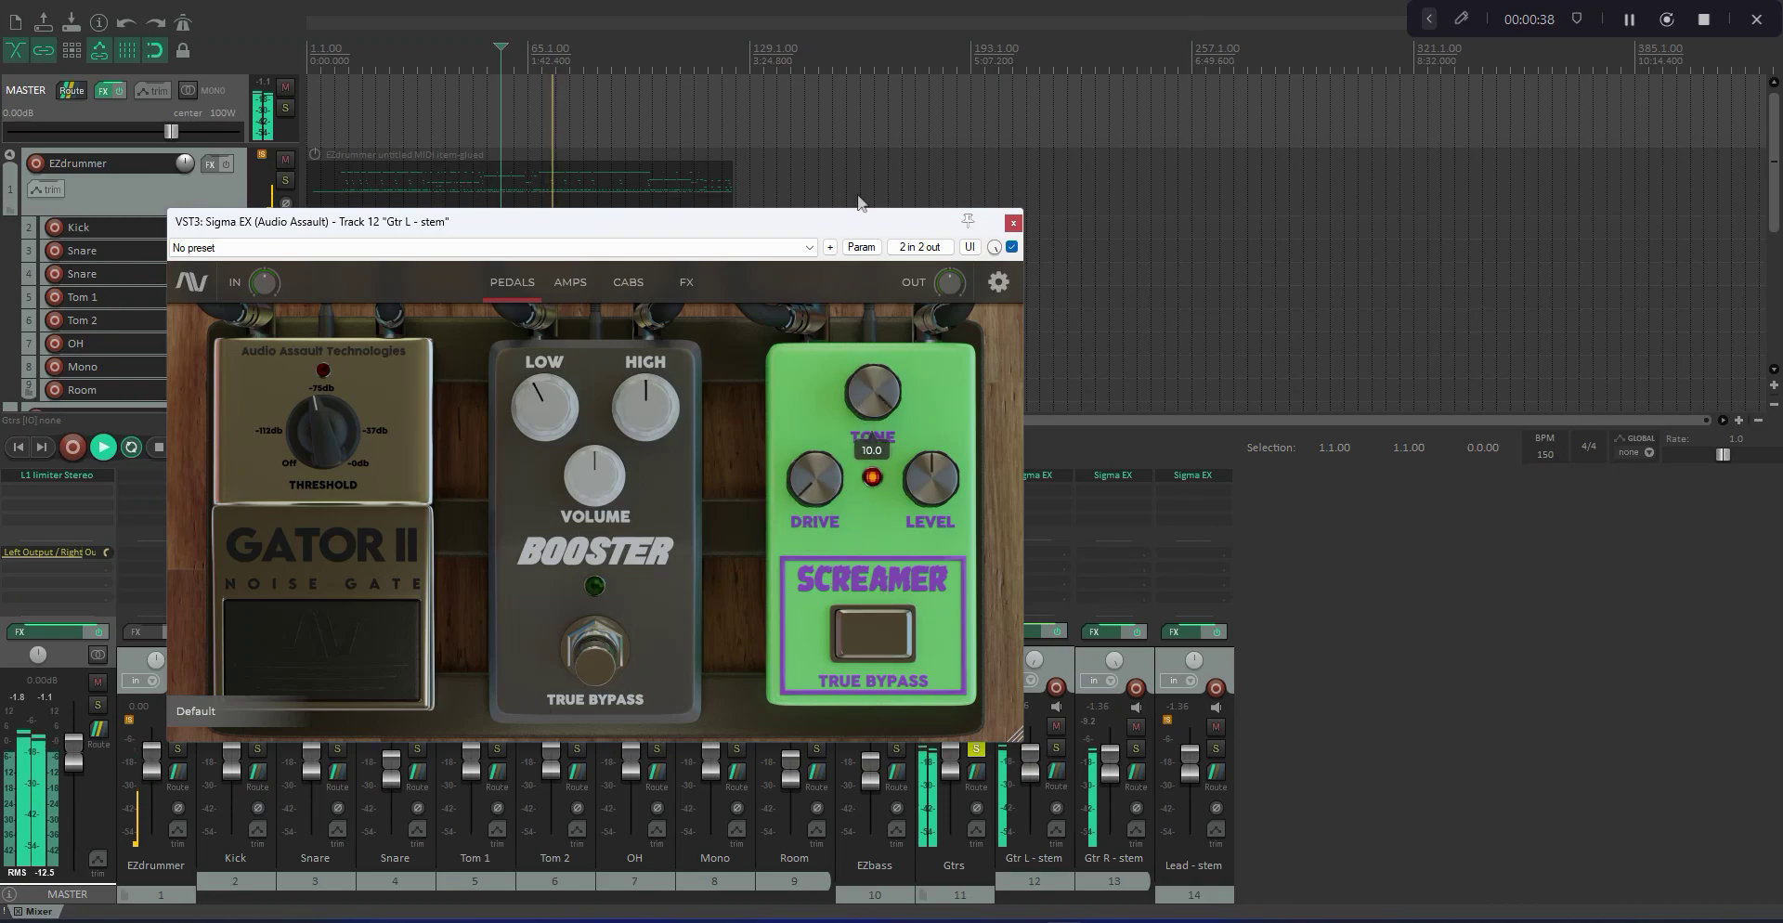
{"action": "mouse_move", "coordinate": [953, 478]}
{"action": "left_click_drag", "start_coordinate": [954, 478], "coordinate": [955, 458]}
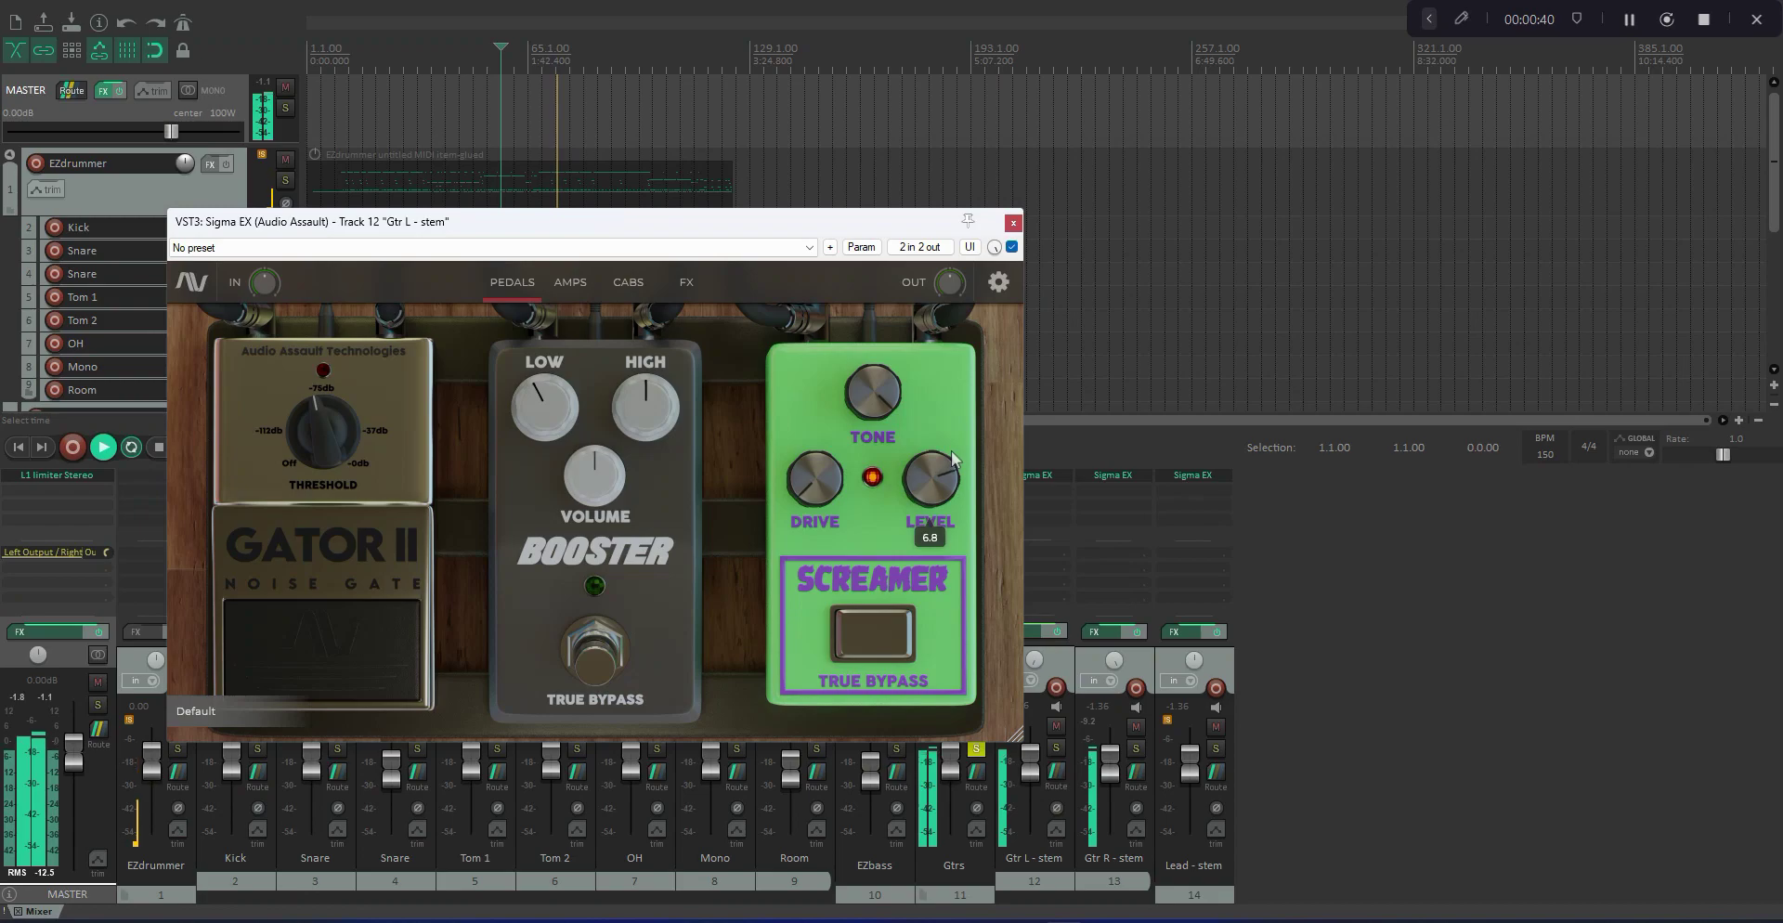
Solo the Gtr L - stem track, compare its tone with the Screamer bypassed and engaged, and release the solo.
{"action": "left_click", "coordinate": [1056, 748]}
{"action": "left_click", "coordinate": [873, 645]}
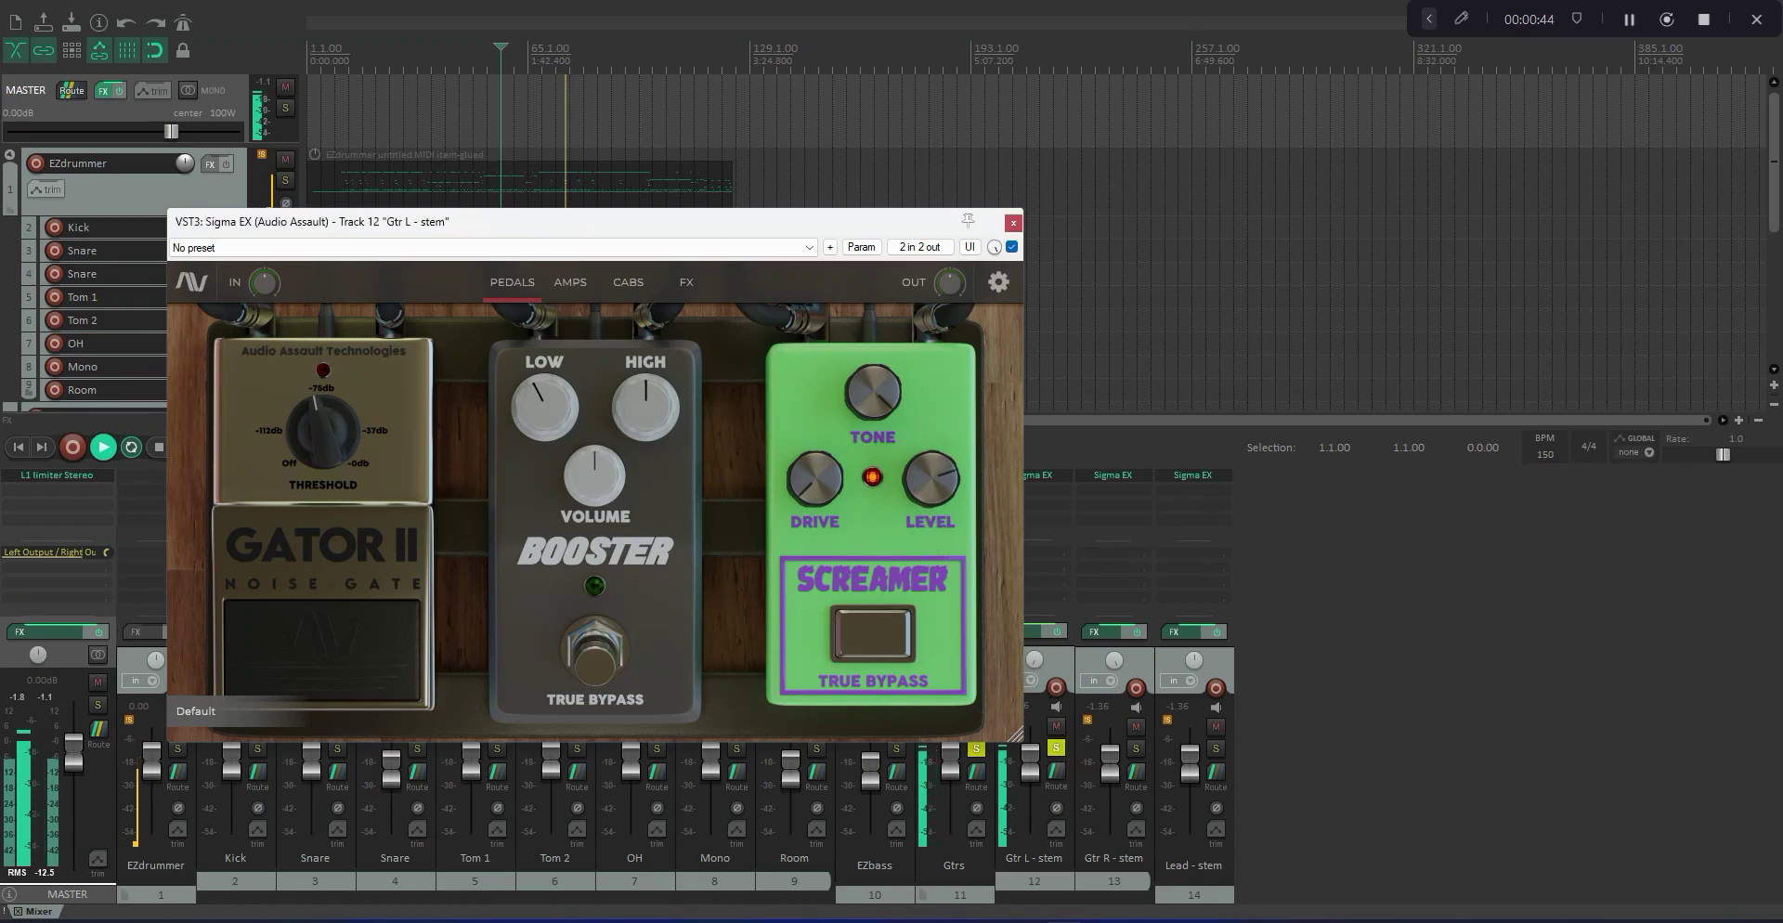
{"action": "left_click", "coordinate": [874, 645]}
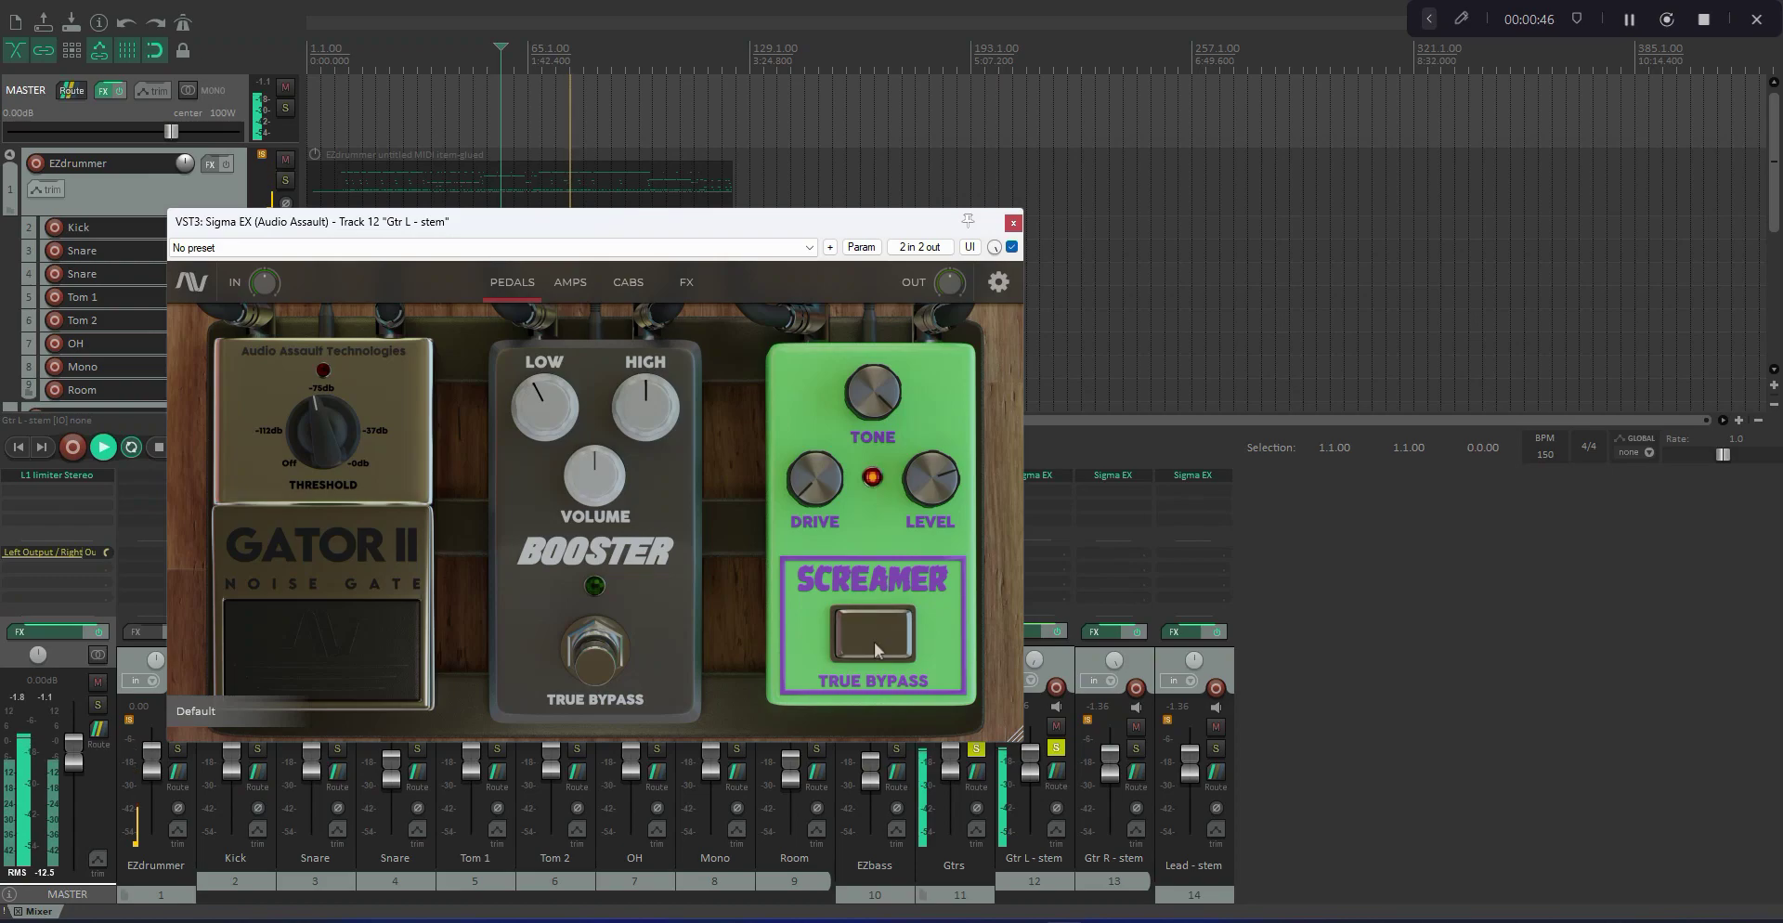
{"action": "left_click", "coordinate": [873, 643]}
{"action": "left_click", "coordinate": [873, 643]}
{"action": "left_click", "coordinate": [1056, 748]}
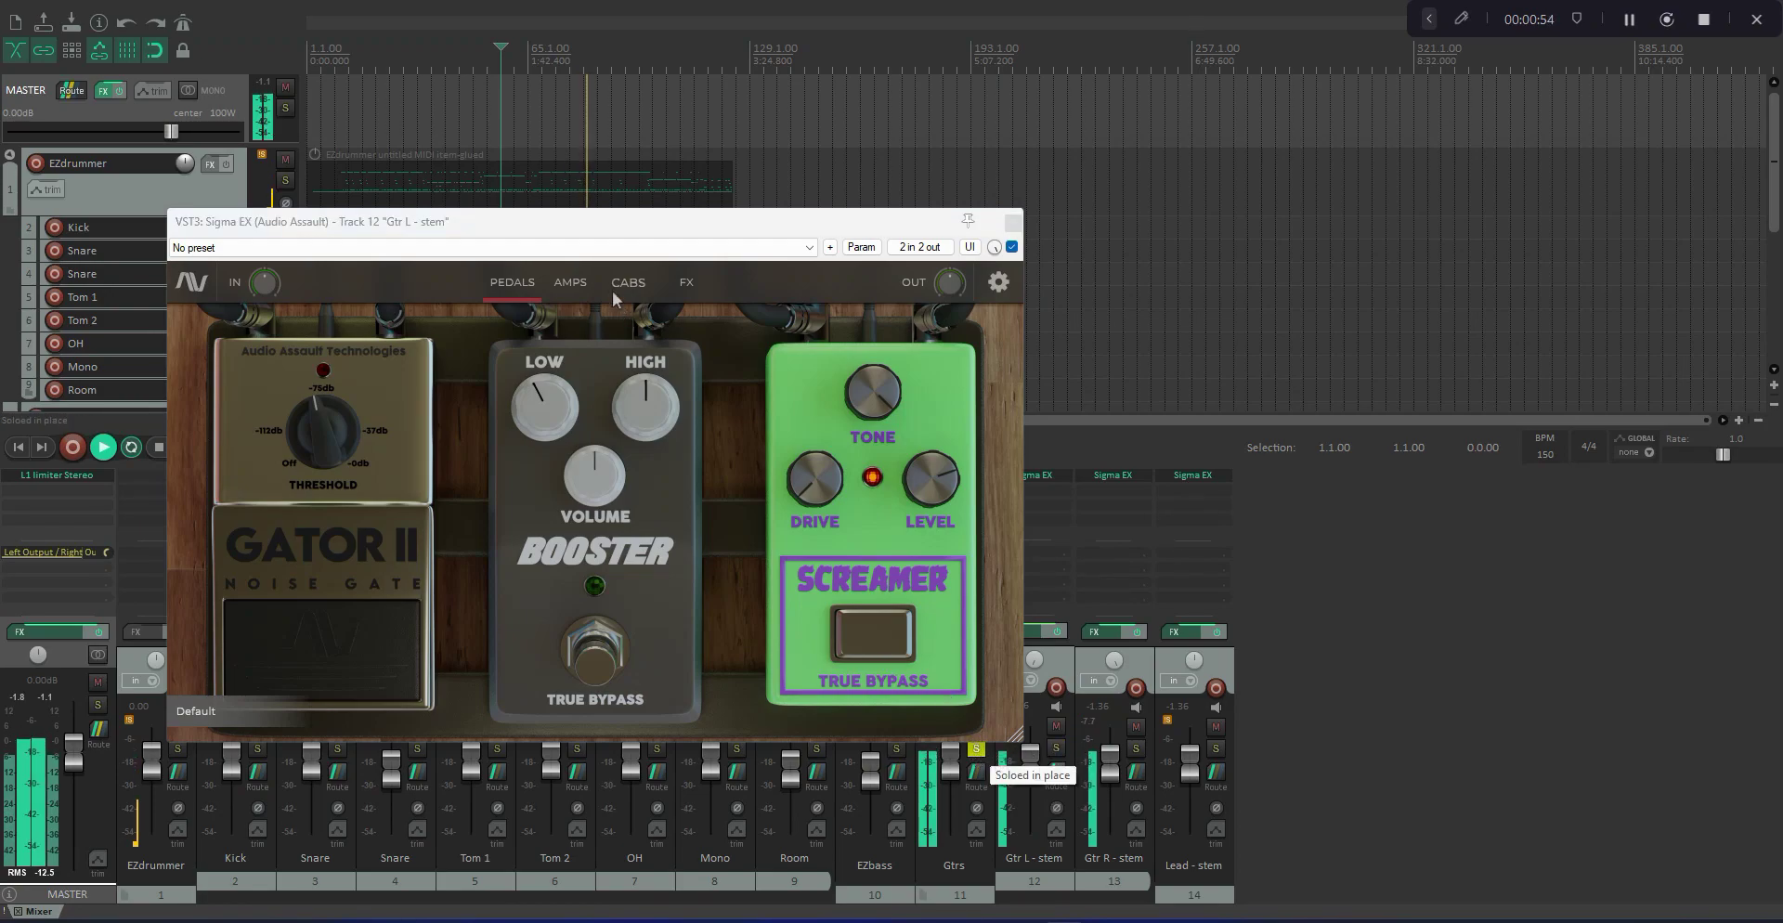
Preview the cabinet IR loader and the alternate 3D cabinet, shifting the red cabinet's lower microphone slightly inward.
{"action": "left_click", "coordinate": [613, 287]}
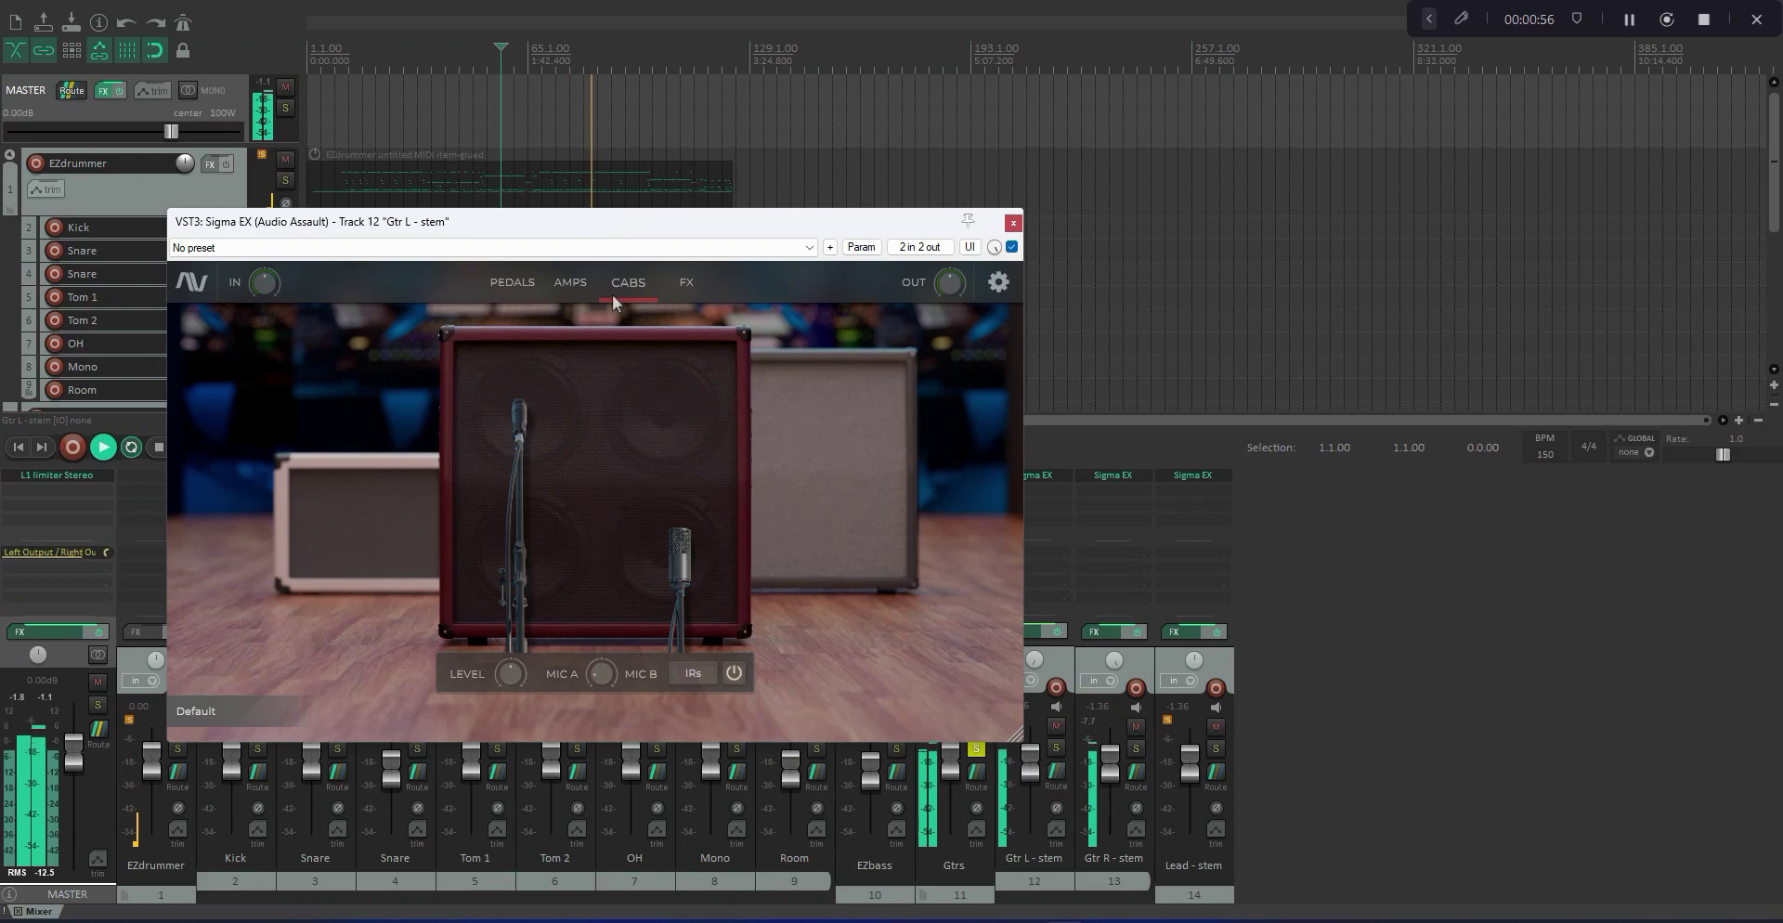
{"action": "left_click", "coordinate": [700, 671]}
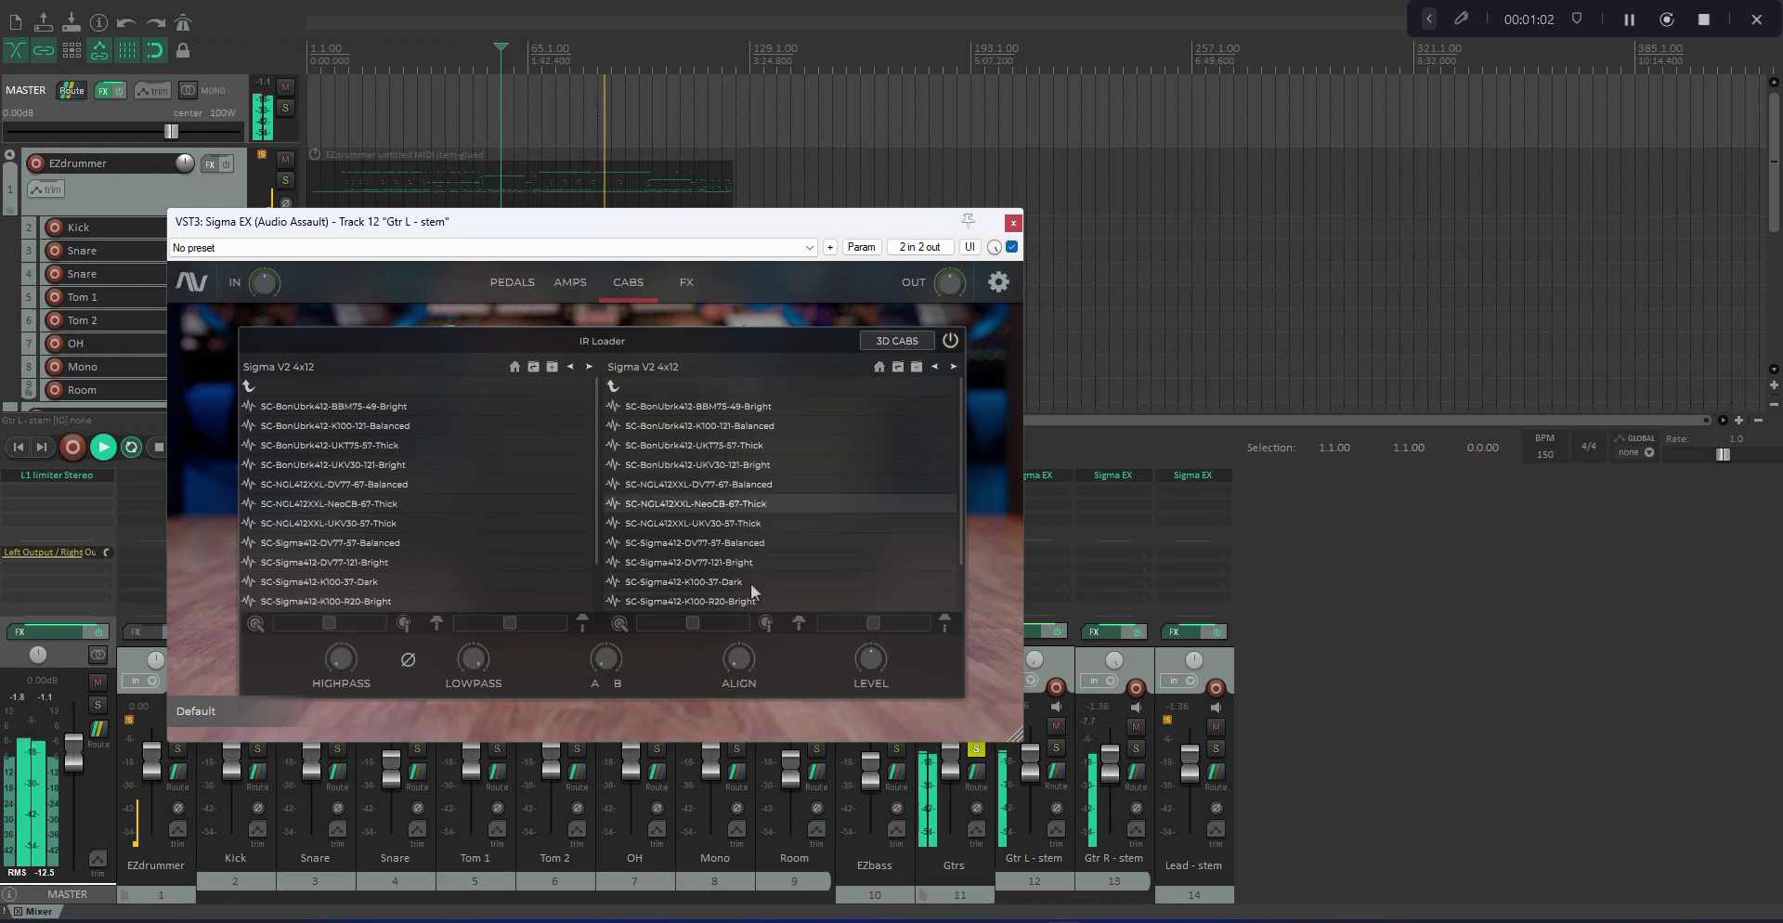
{"action": "left_click", "coordinate": [919, 338]}
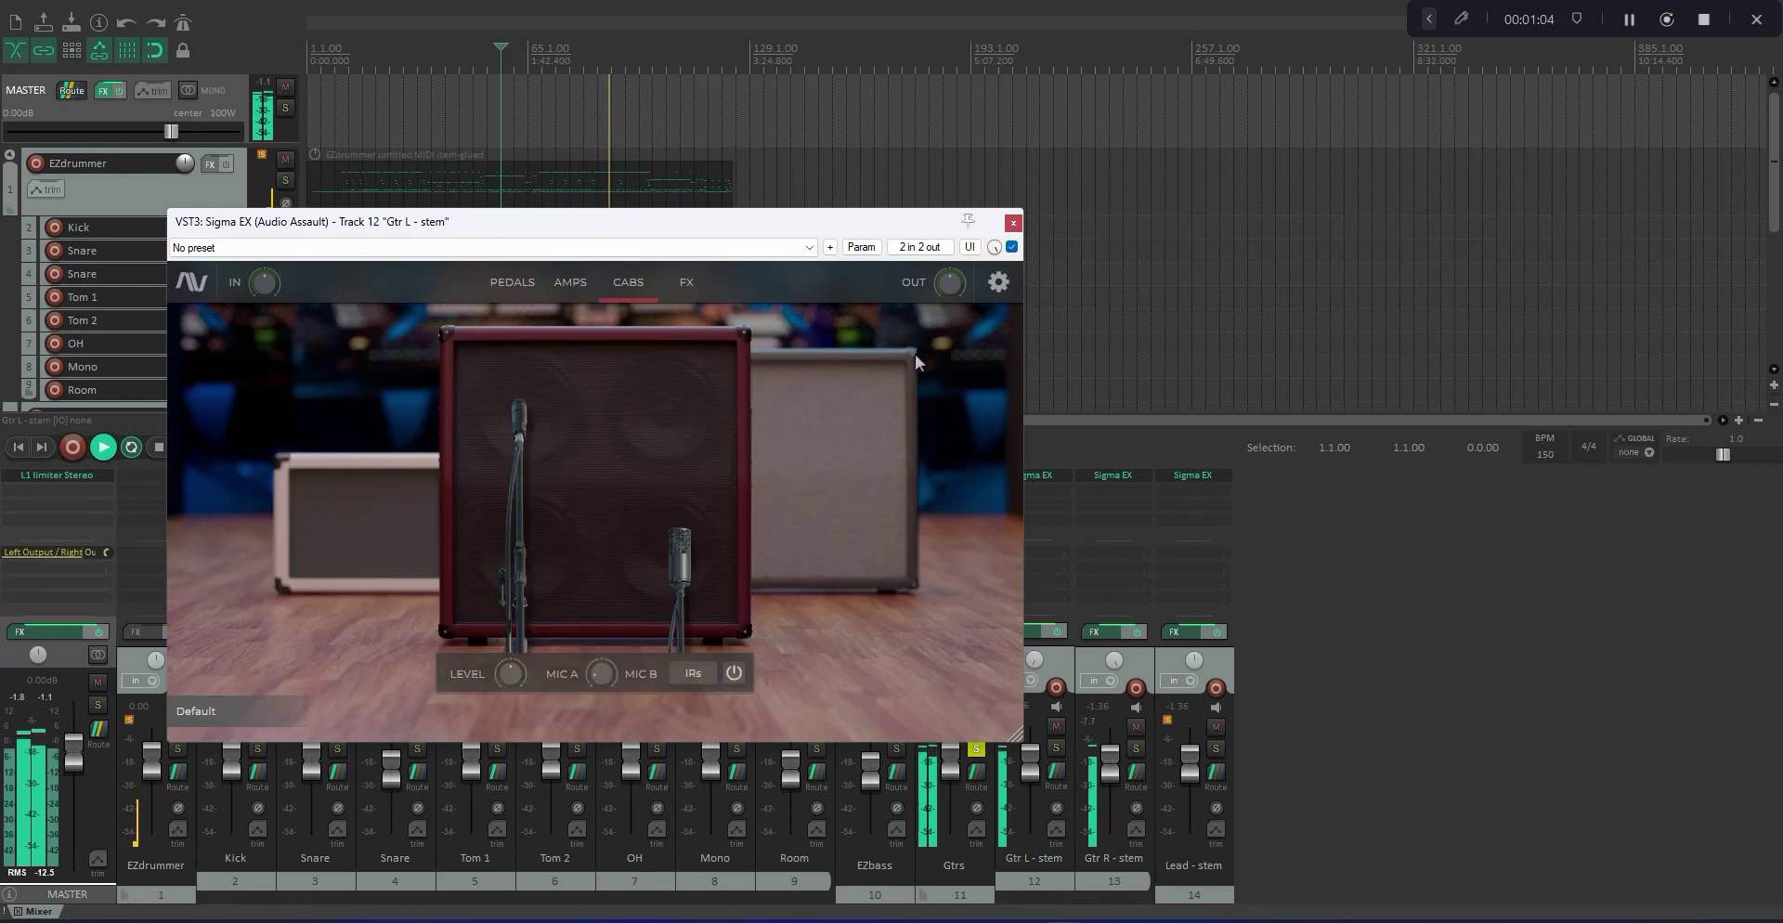
{"action": "mouse_move", "coordinate": [678, 555]}
{"action": "left_mouse_down"}
{"action": "mouse_move", "coordinate": [676, 514]}
{"action": "mouse_move", "coordinate": [667, 567]}
{"action": "left_mouse_up"}
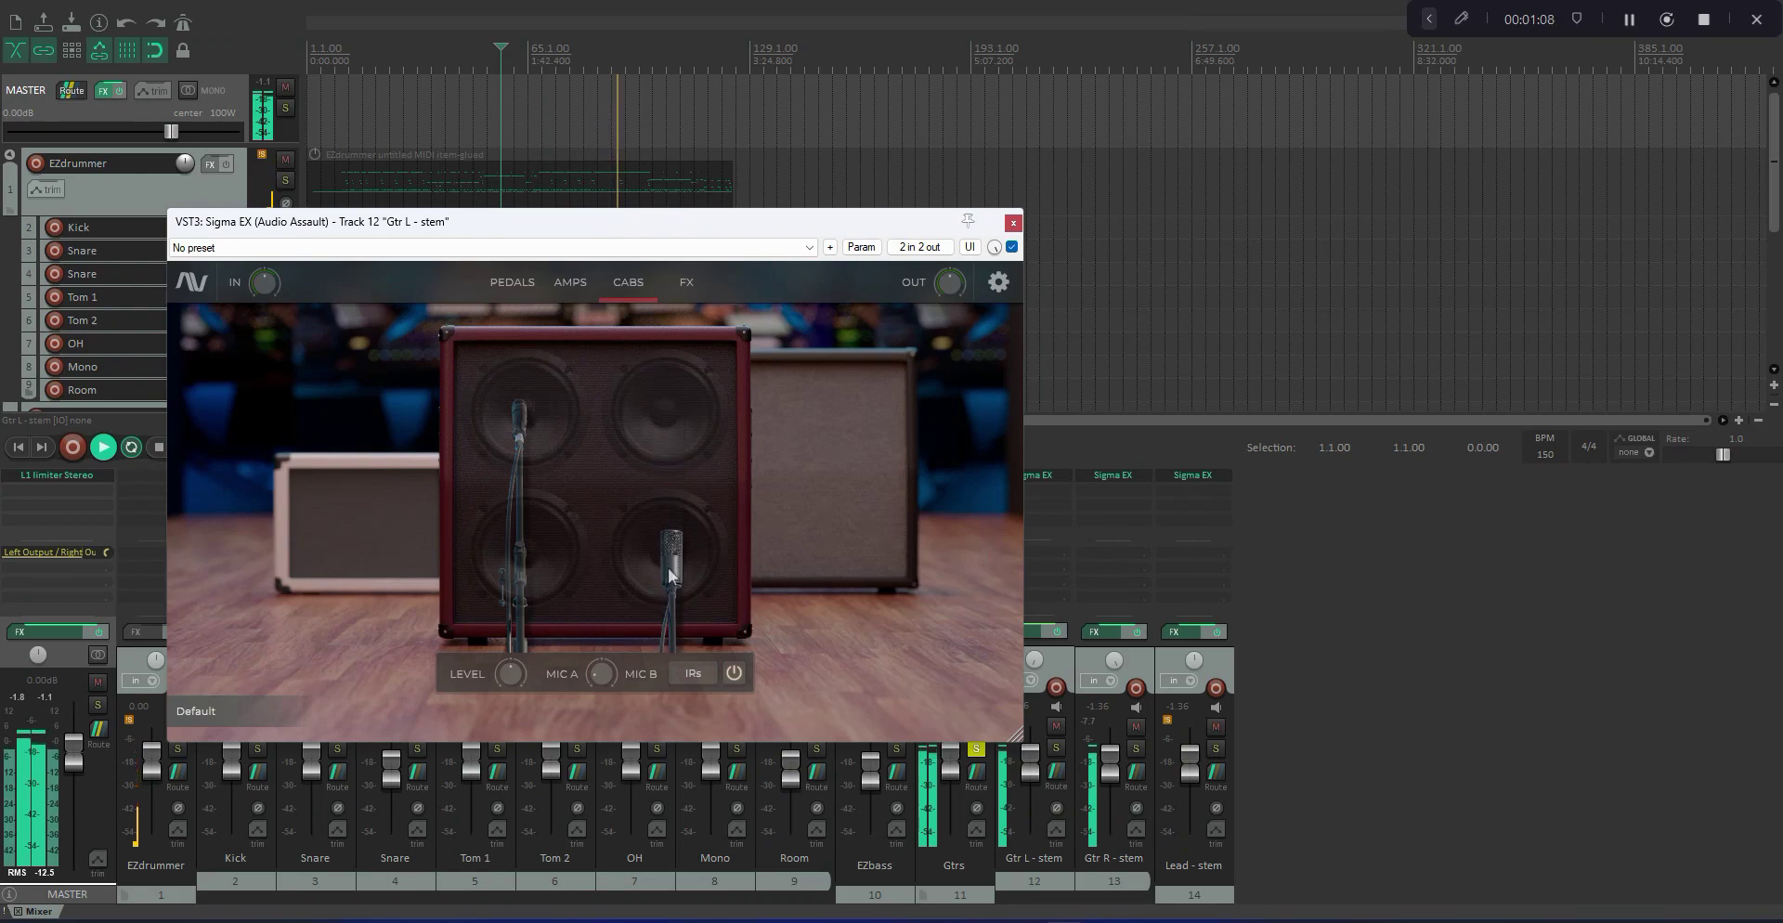
{"action": "left_click", "coordinate": [828, 539]}
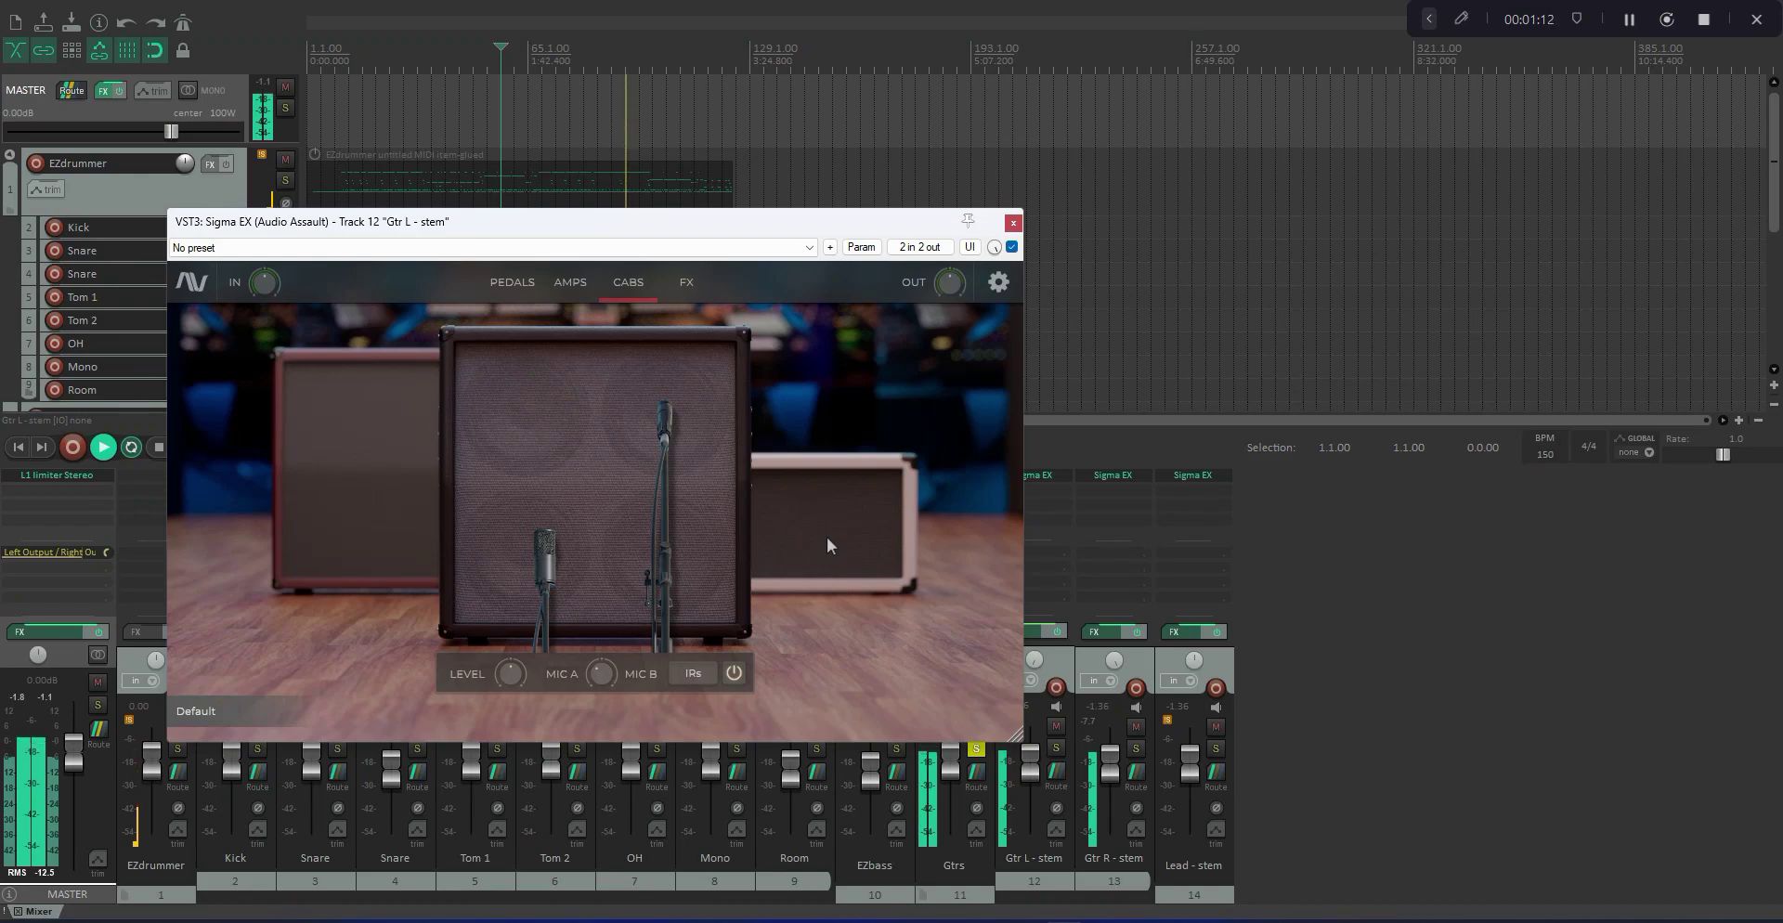
{"action": "left_click", "coordinate": [355, 521]}
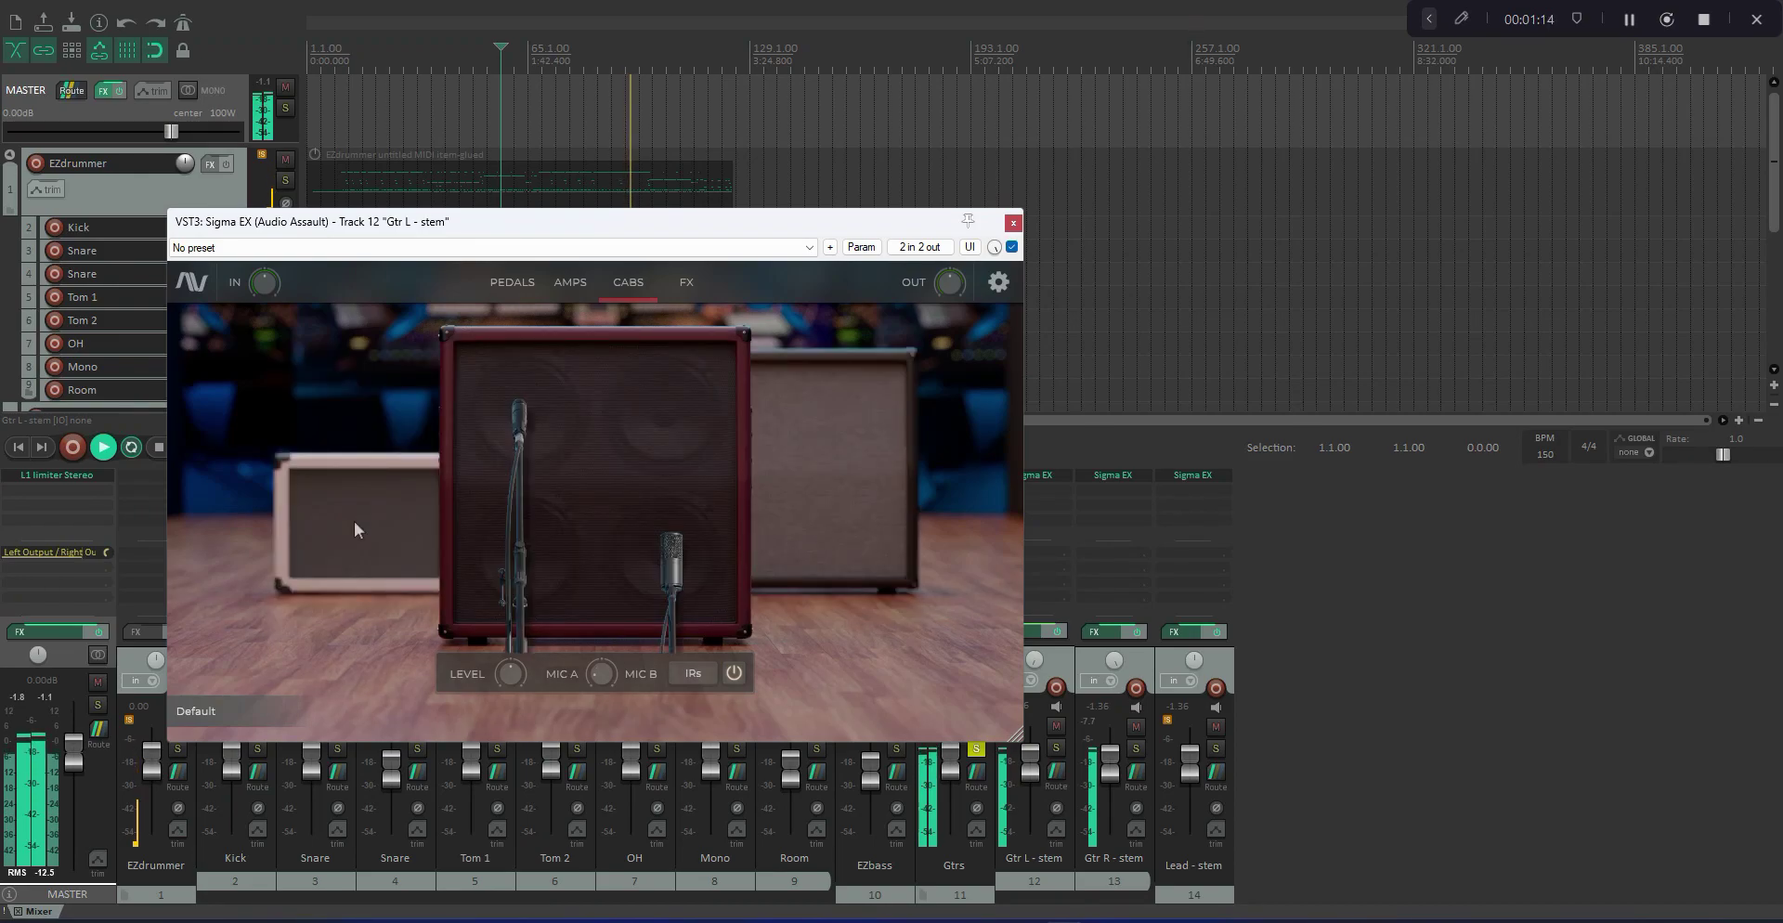
Switch on the rack reverb and adjust its mix with the Gtr L - stem track soloed.
{"action": "left_click", "coordinate": [685, 282]}
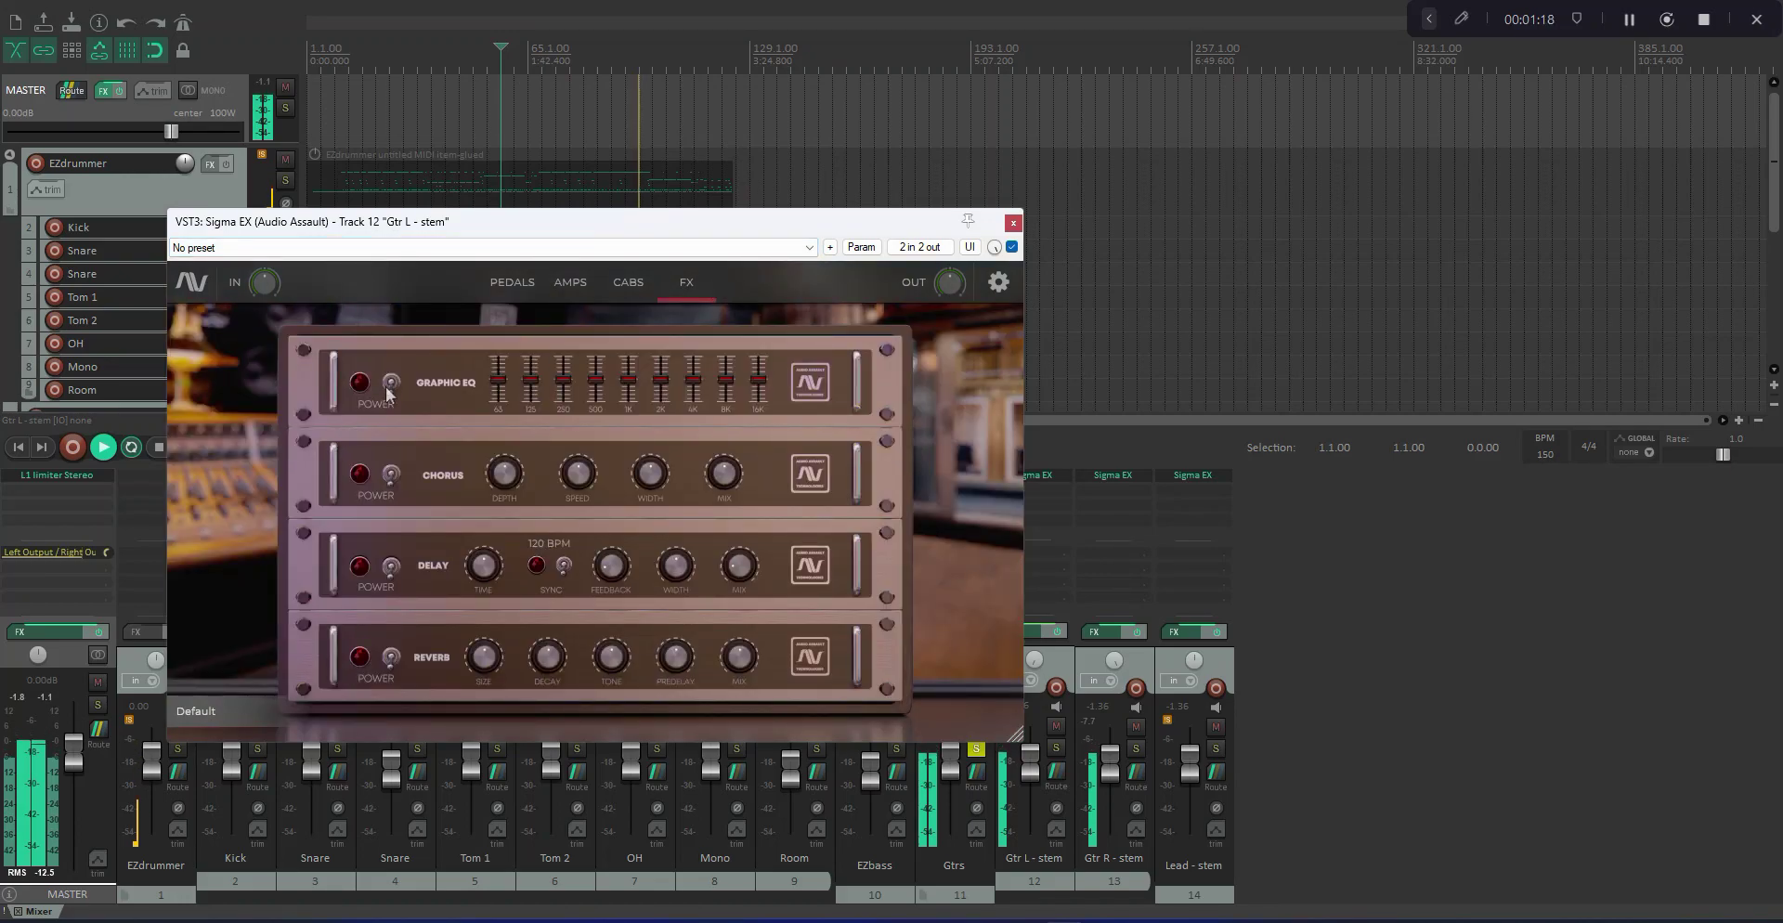
{"action": "left_click", "coordinate": [391, 656]}
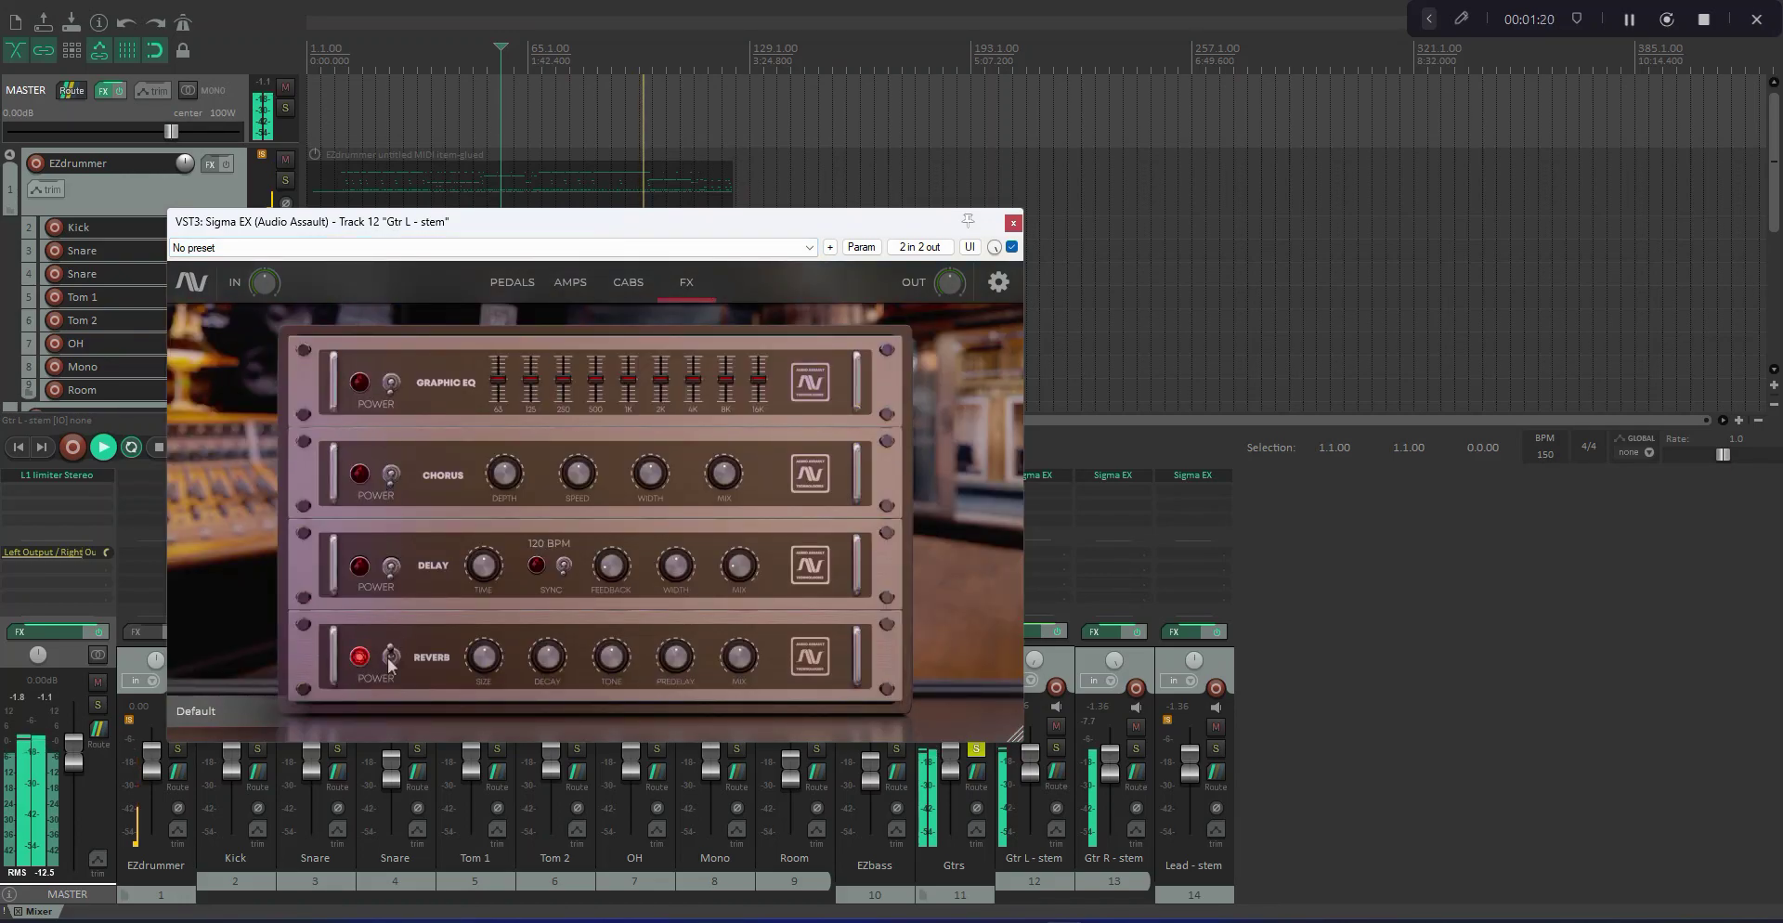
{"action": "left_click", "coordinate": [1056, 748]}
{"action": "left_click", "coordinate": [1061, 661]}
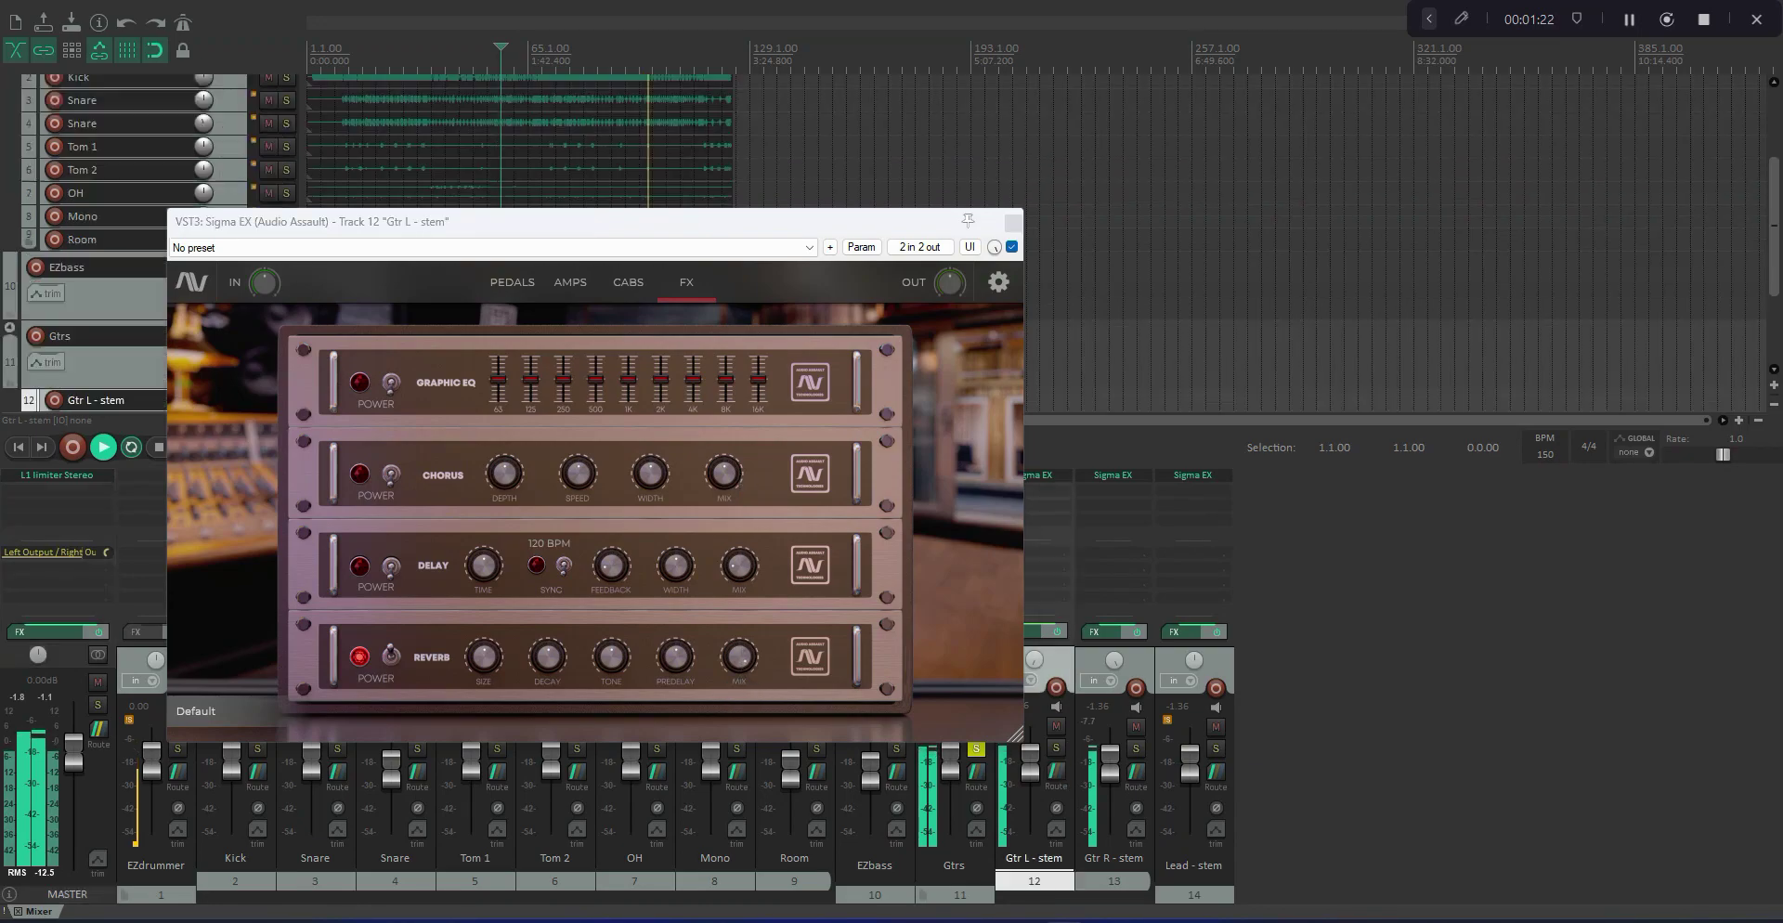
{"action": "mouse_move", "coordinate": [732, 672]}
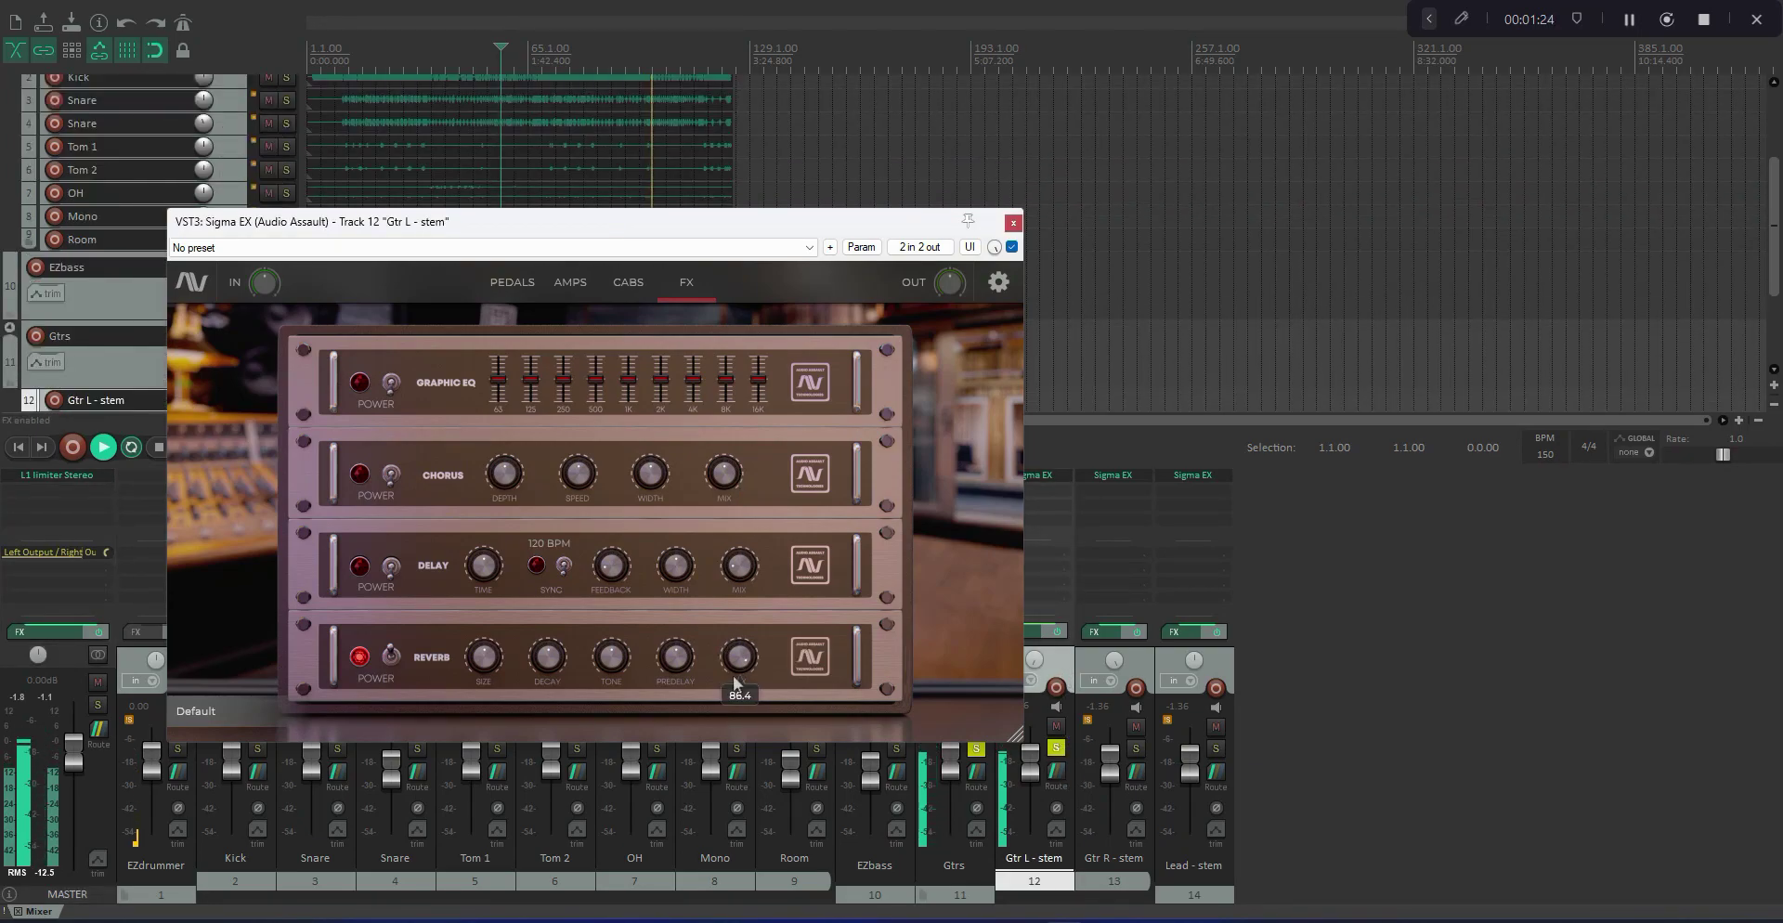
{"action": "left_click_drag", "start_coordinate": [728, 790], "coordinate": [715, 703]}
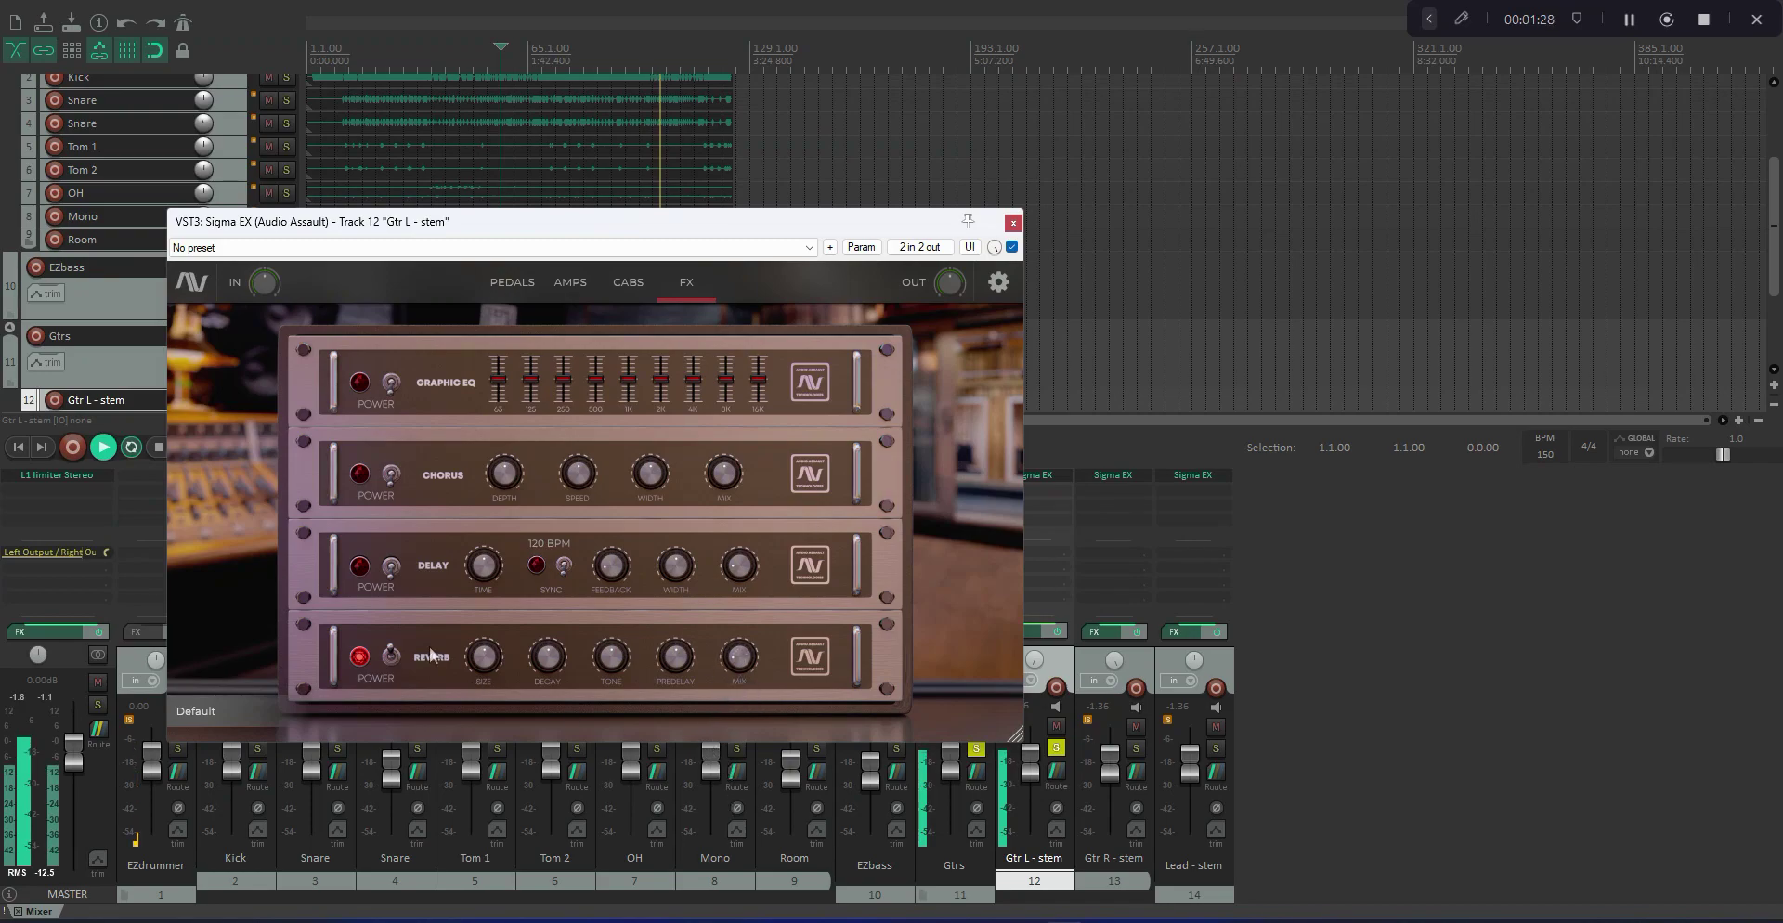
Turn off the reverb and enable the delay with its mix at 60.2 and tempo sync on.
{"action": "left_click", "coordinate": [391, 656]}
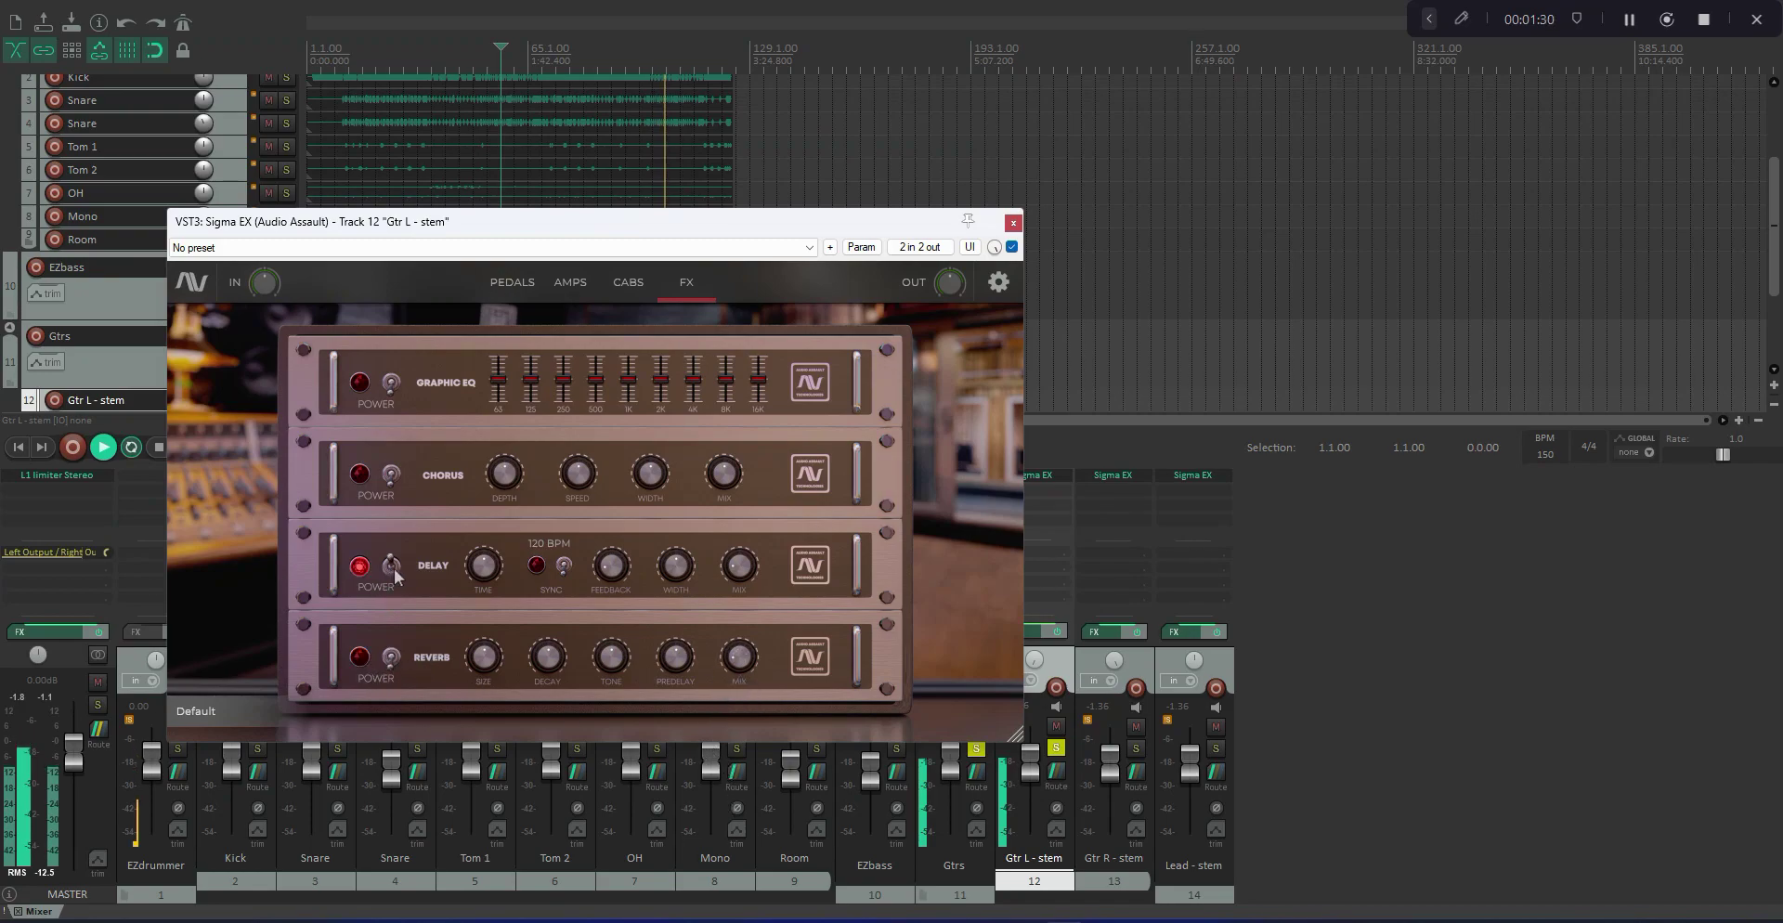
{"action": "left_click_drag", "start_coordinate": [736, 562], "coordinate": [726, 526]}
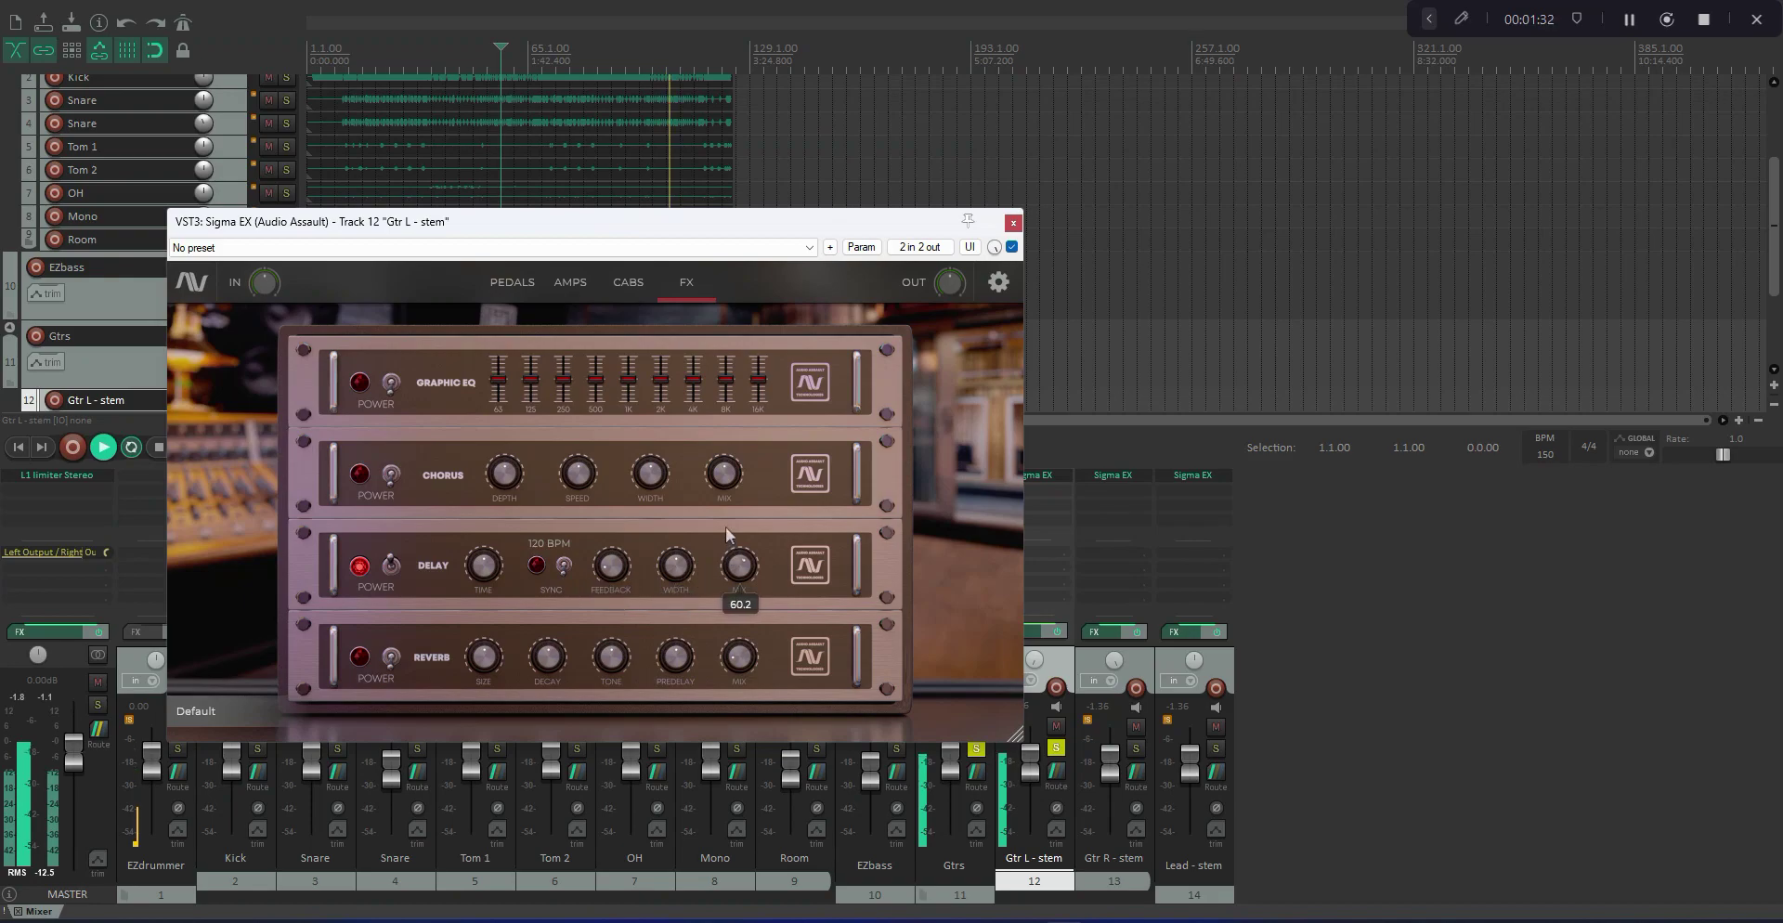
{"action": "left_click", "coordinate": [563, 564]}
{"action": "mouse_move", "coordinate": [490, 576]}
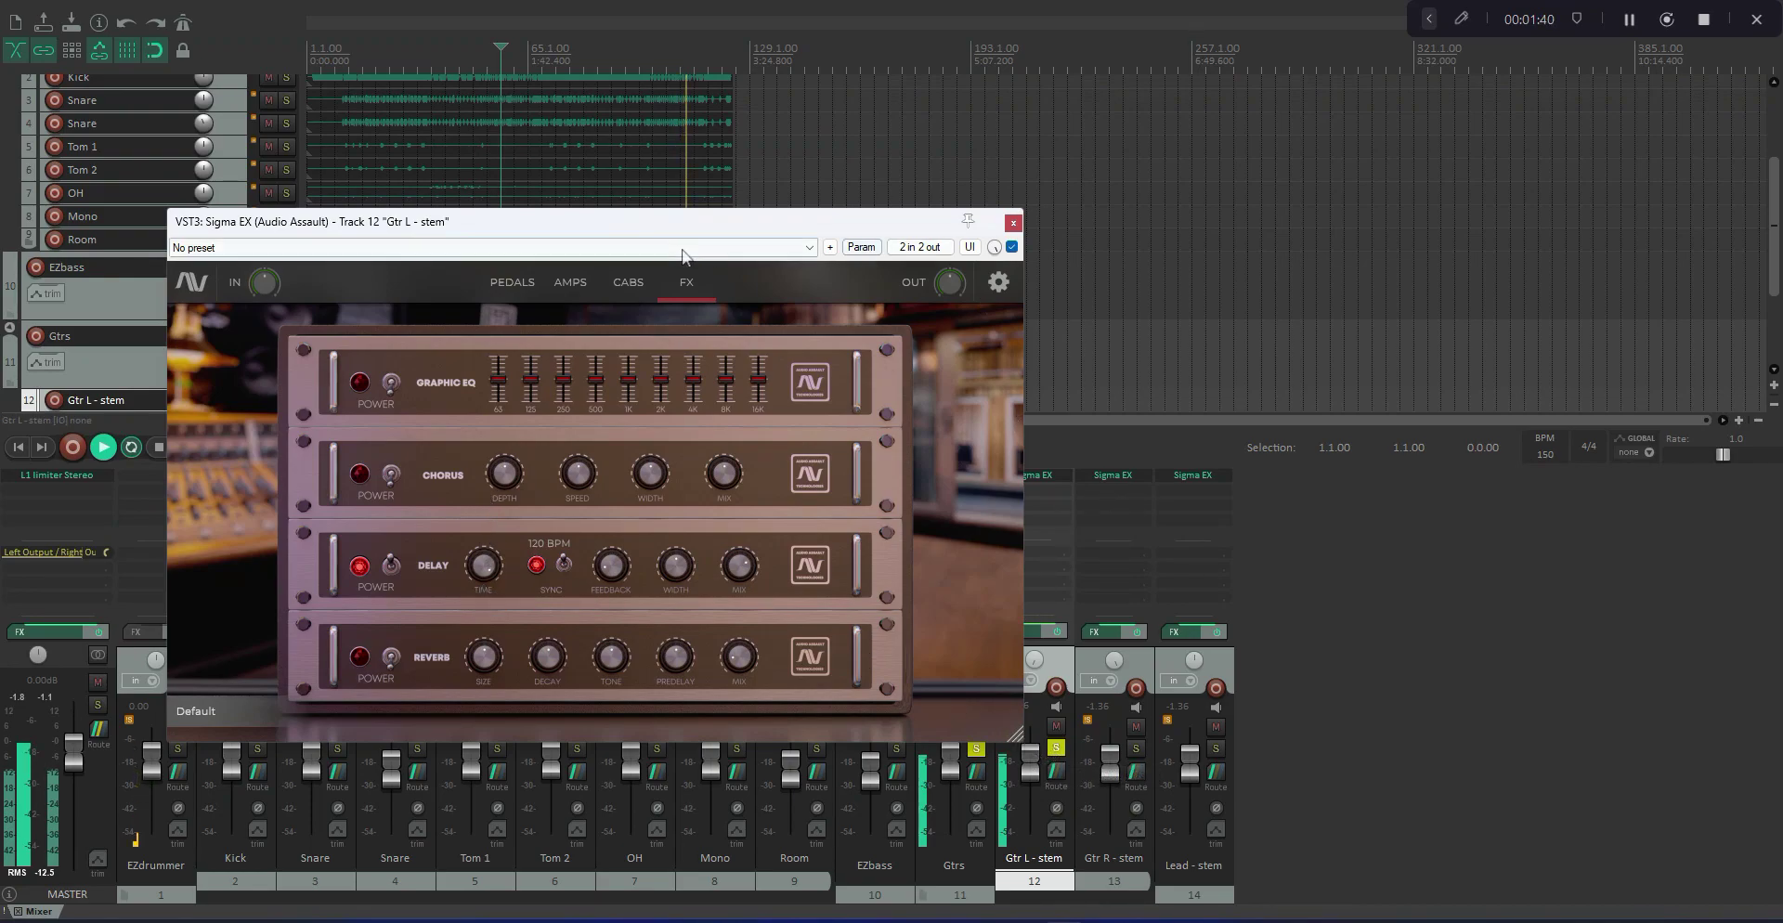
Move playback near the start of the song and raise the Gtr L - stem track volume to +3.54 dB.
{"action": "left_click", "coordinate": [322, 58]}
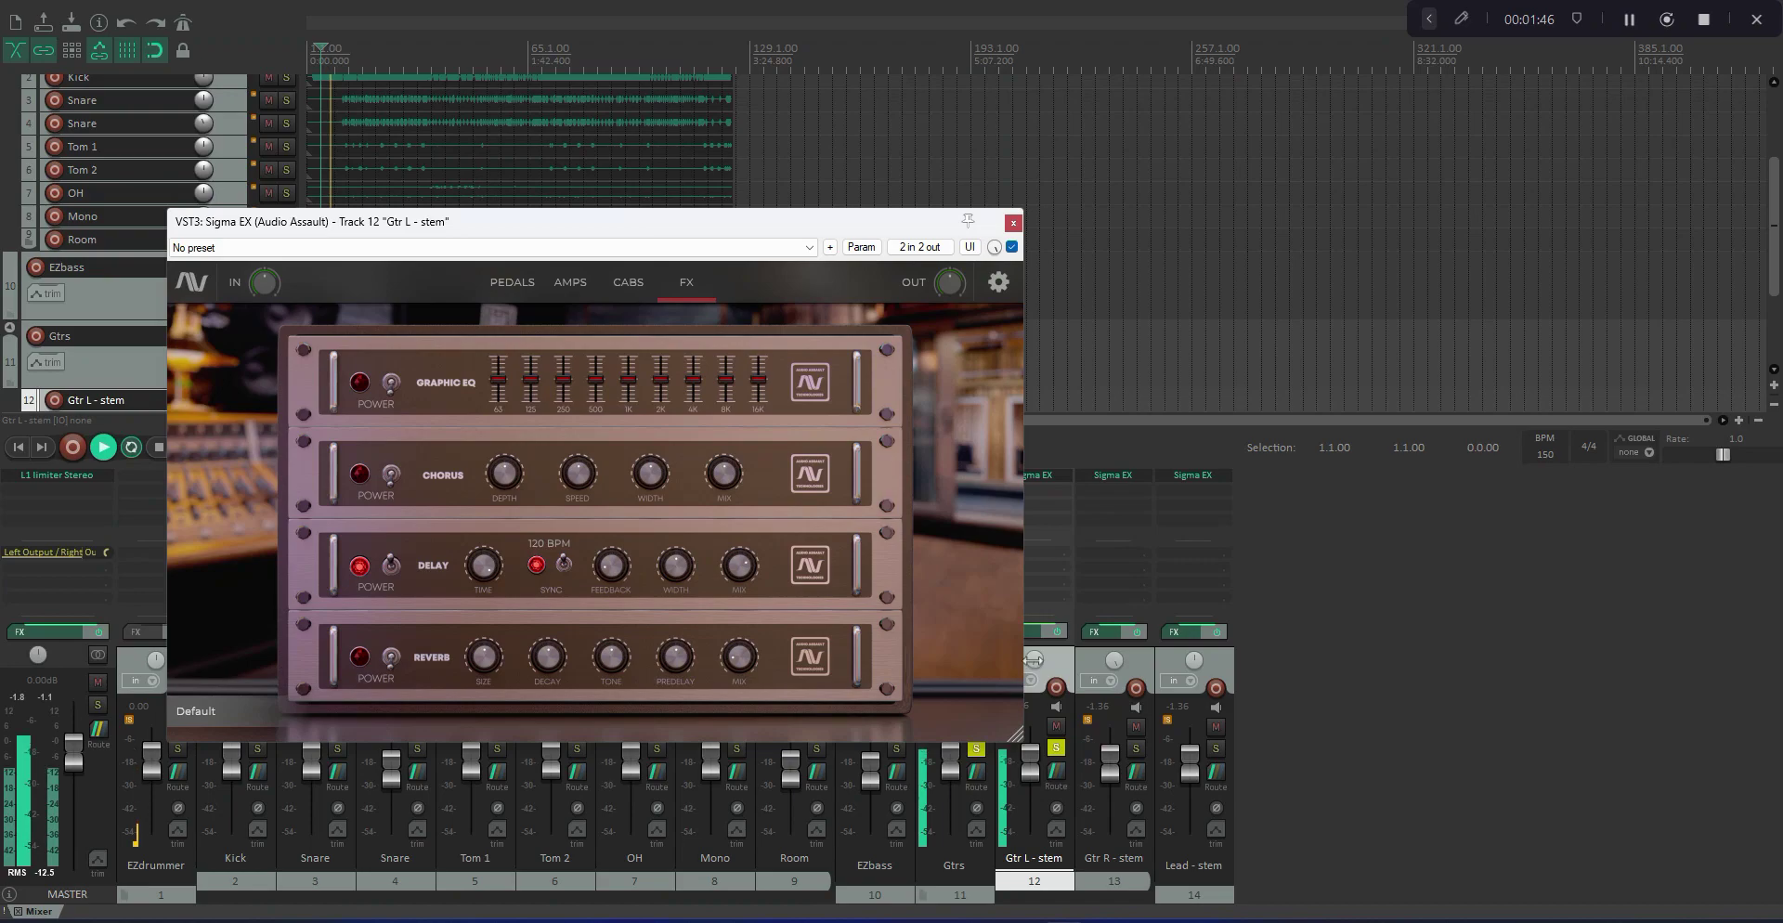
{"action": "mouse_move", "coordinate": [1032, 759]}
{"action": "left_mouse_down"}
{"action": "mouse_move", "coordinate": [1036, 725]}
{"action": "mouse_move", "coordinate": [1033, 757]}
{"action": "left_mouse_up"}
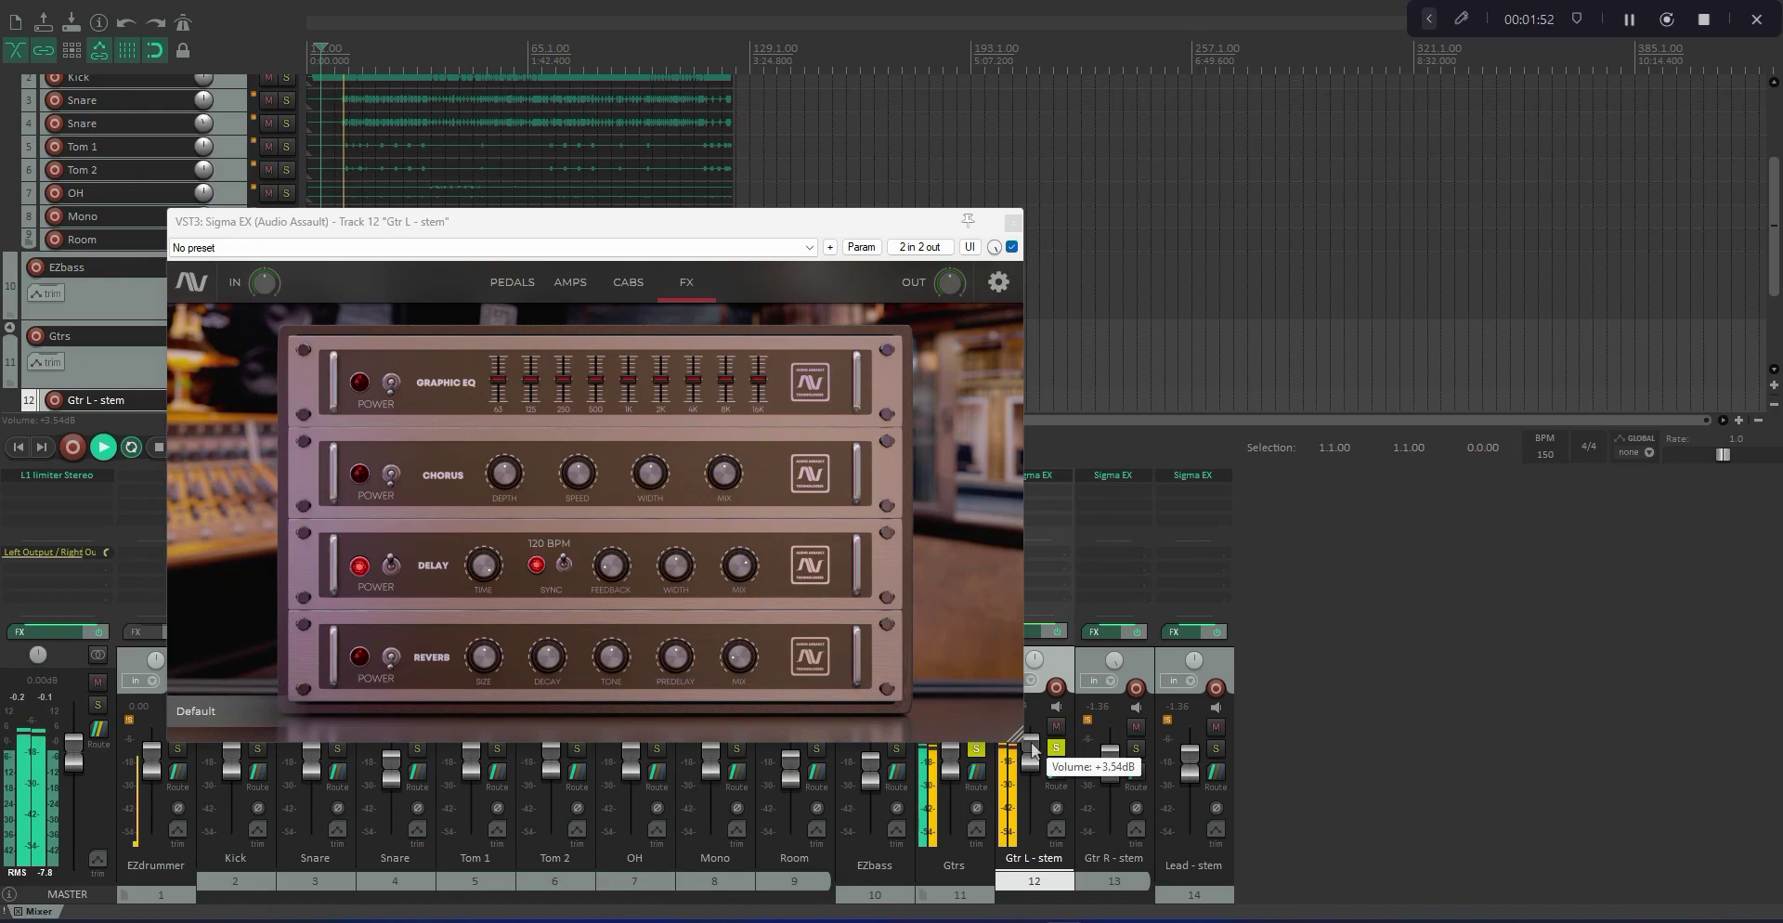
Turn off the delay and try the chorus with its mix brought down to 0.0, switching the chorus off again.
{"action": "left_click", "coordinate": [392, 566]}
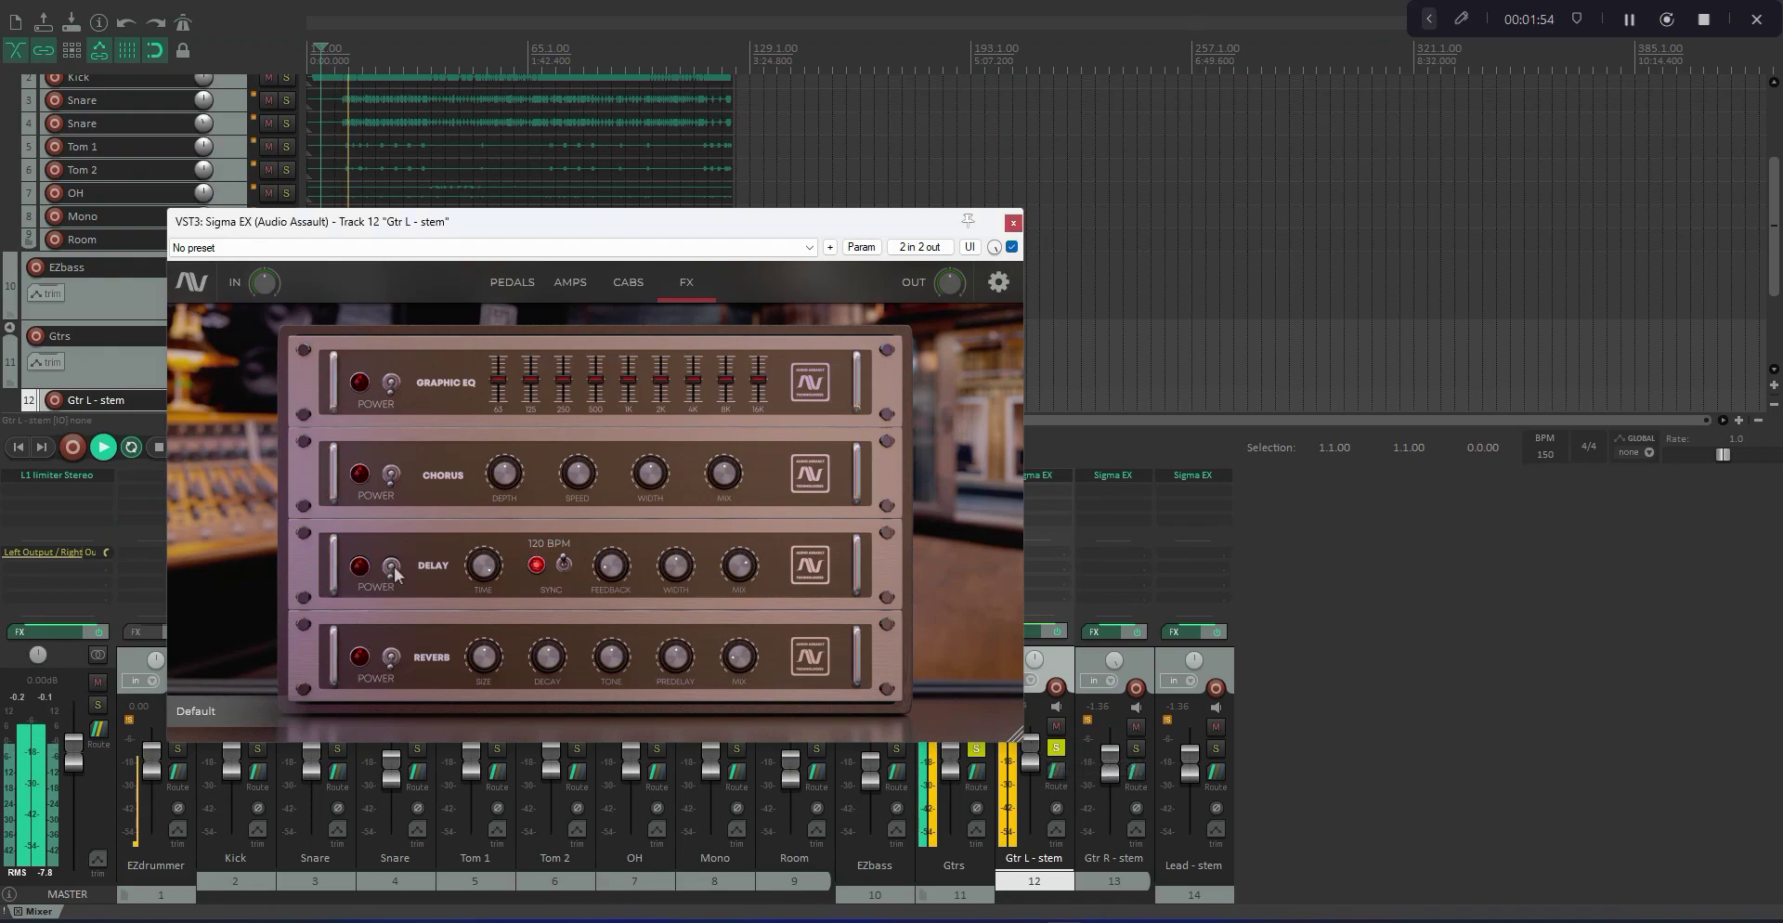
{"action": "left_click", "coordinate": [391, 474]}
{"action": "left_click", "coordinate": [391, 566]}
{"action": "scroll", "coordinate": [715, 476], "scroll_direction": "down", "scroll_amount": 4}
{"action": "mouse_move", "coordinate": [715, 555]}
{"action": "left_mouse_down"}
{"action": "mouse_move", "coordinate": [709, 440]}
{"action": "mouse_move", "coordinate": [711, 571]}
{"action": "left_mouse_up"}
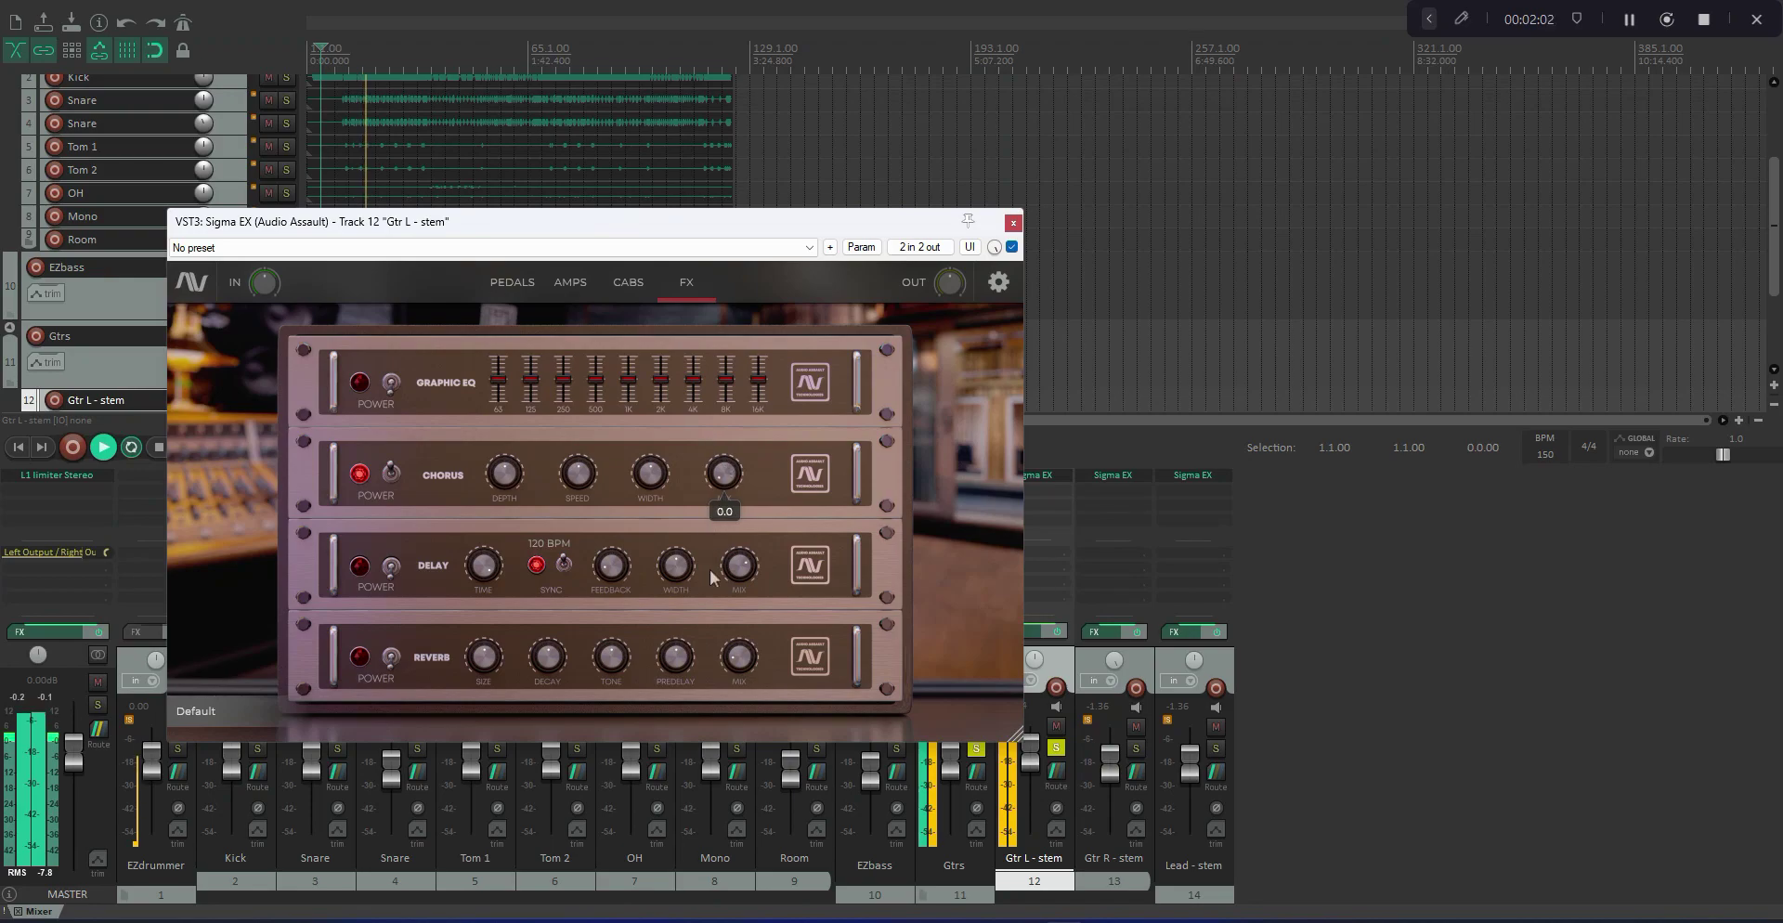
{"action": "left_click", "coordinate": [386, 480]}
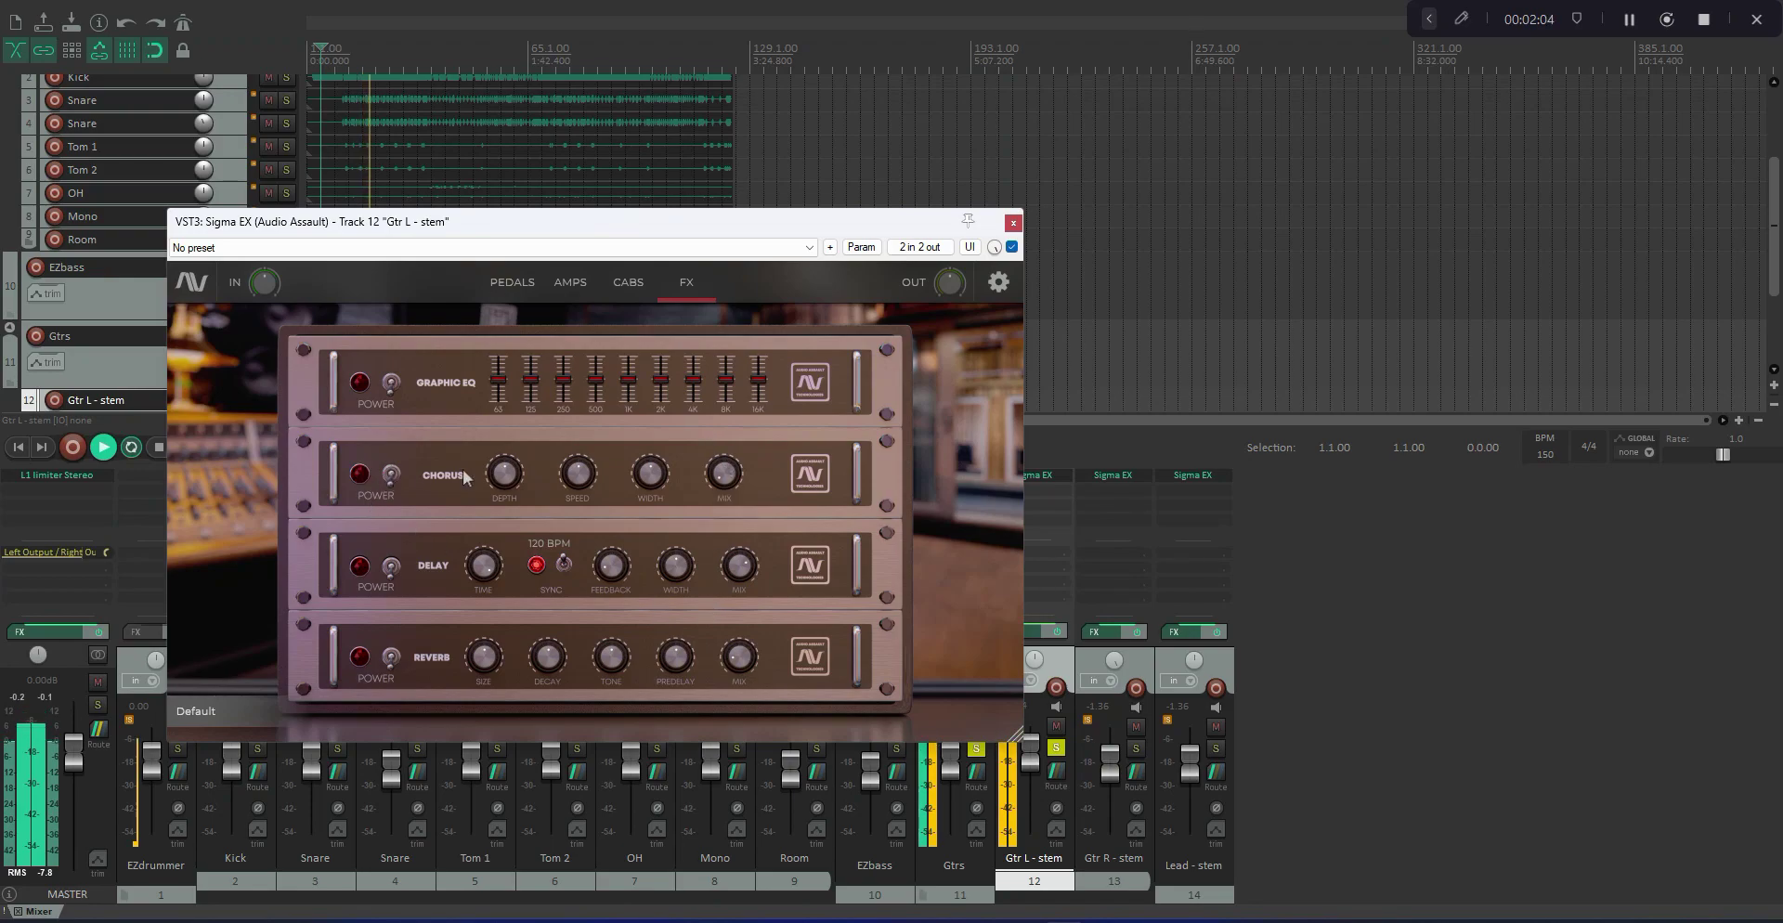
Audition the Clean Delay, Clean Evolverb, Default Clean and Default Crunch presets, ending on Default Crunch.
{"action": "left_click", "coordinate": [526, 294]}
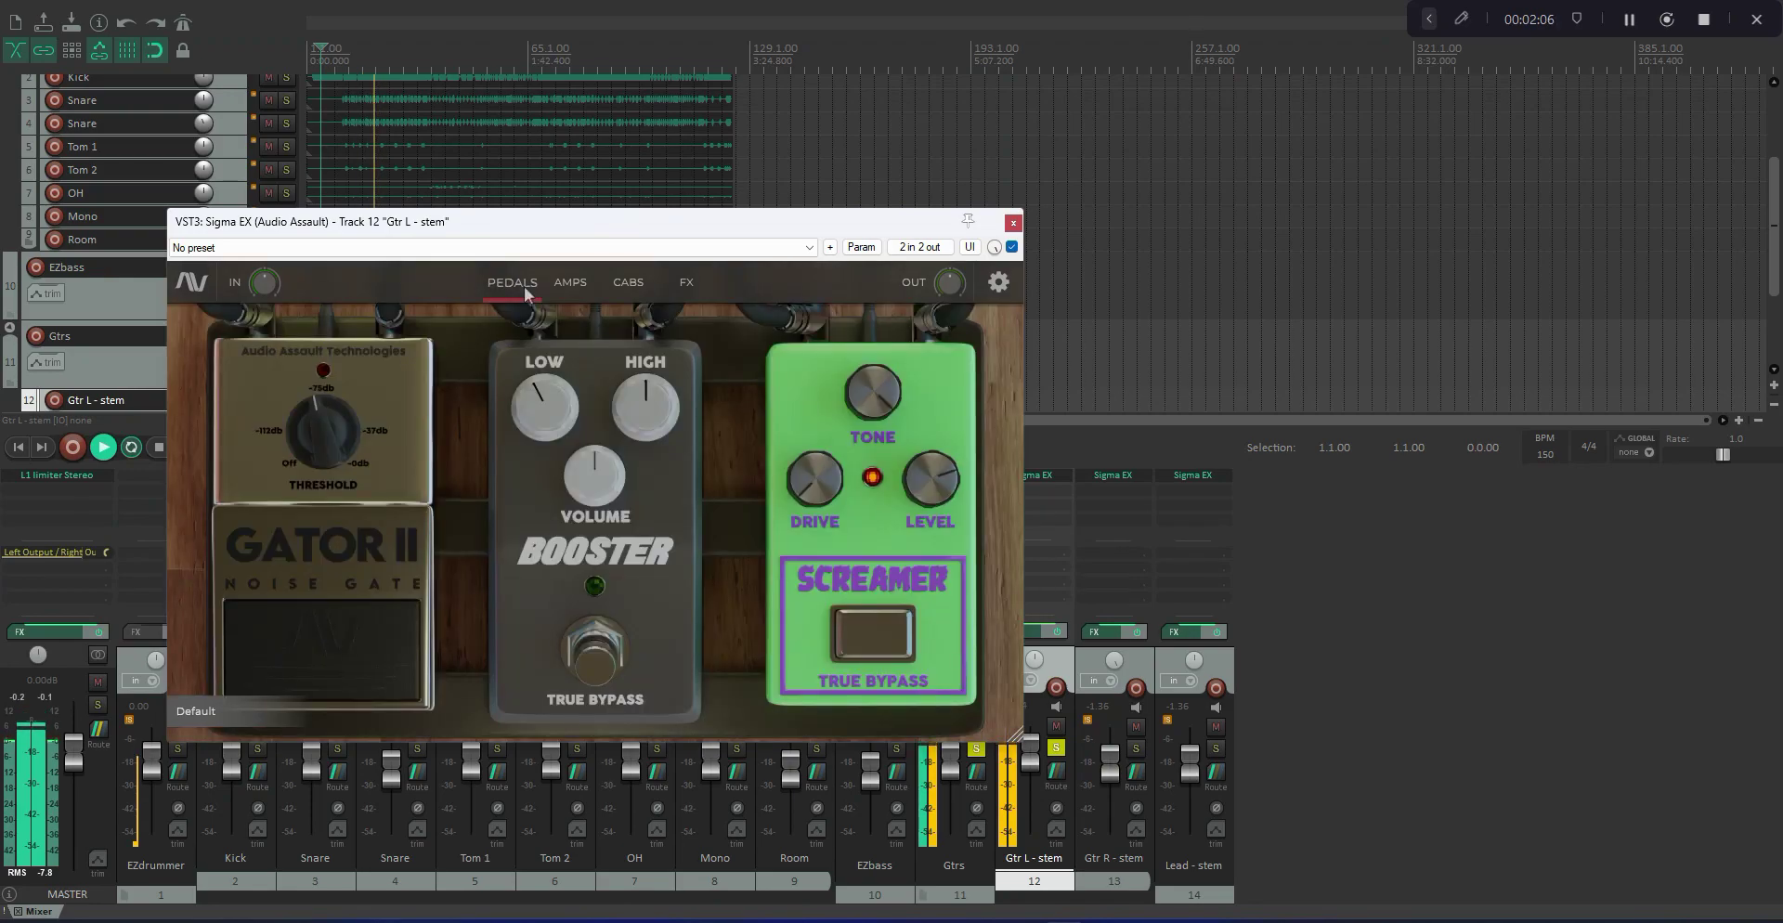
{"action": "left_click", "coordinate": [215, 709]}
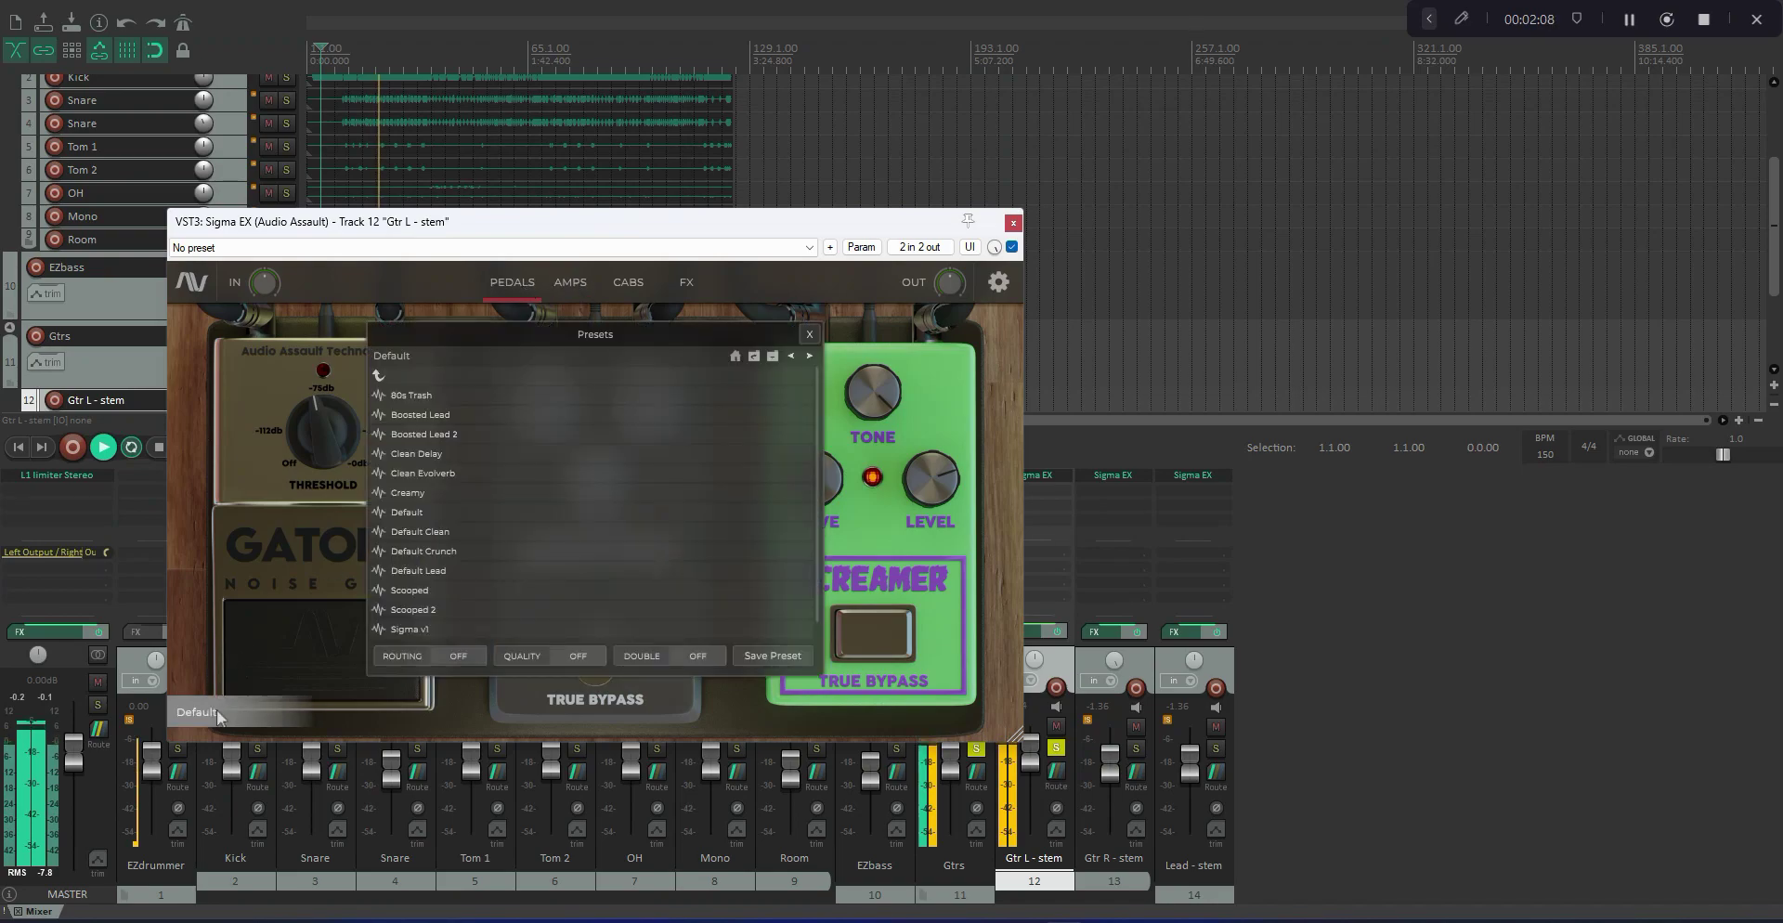
{"action": "left_click", "coordinate": [452, 455]}
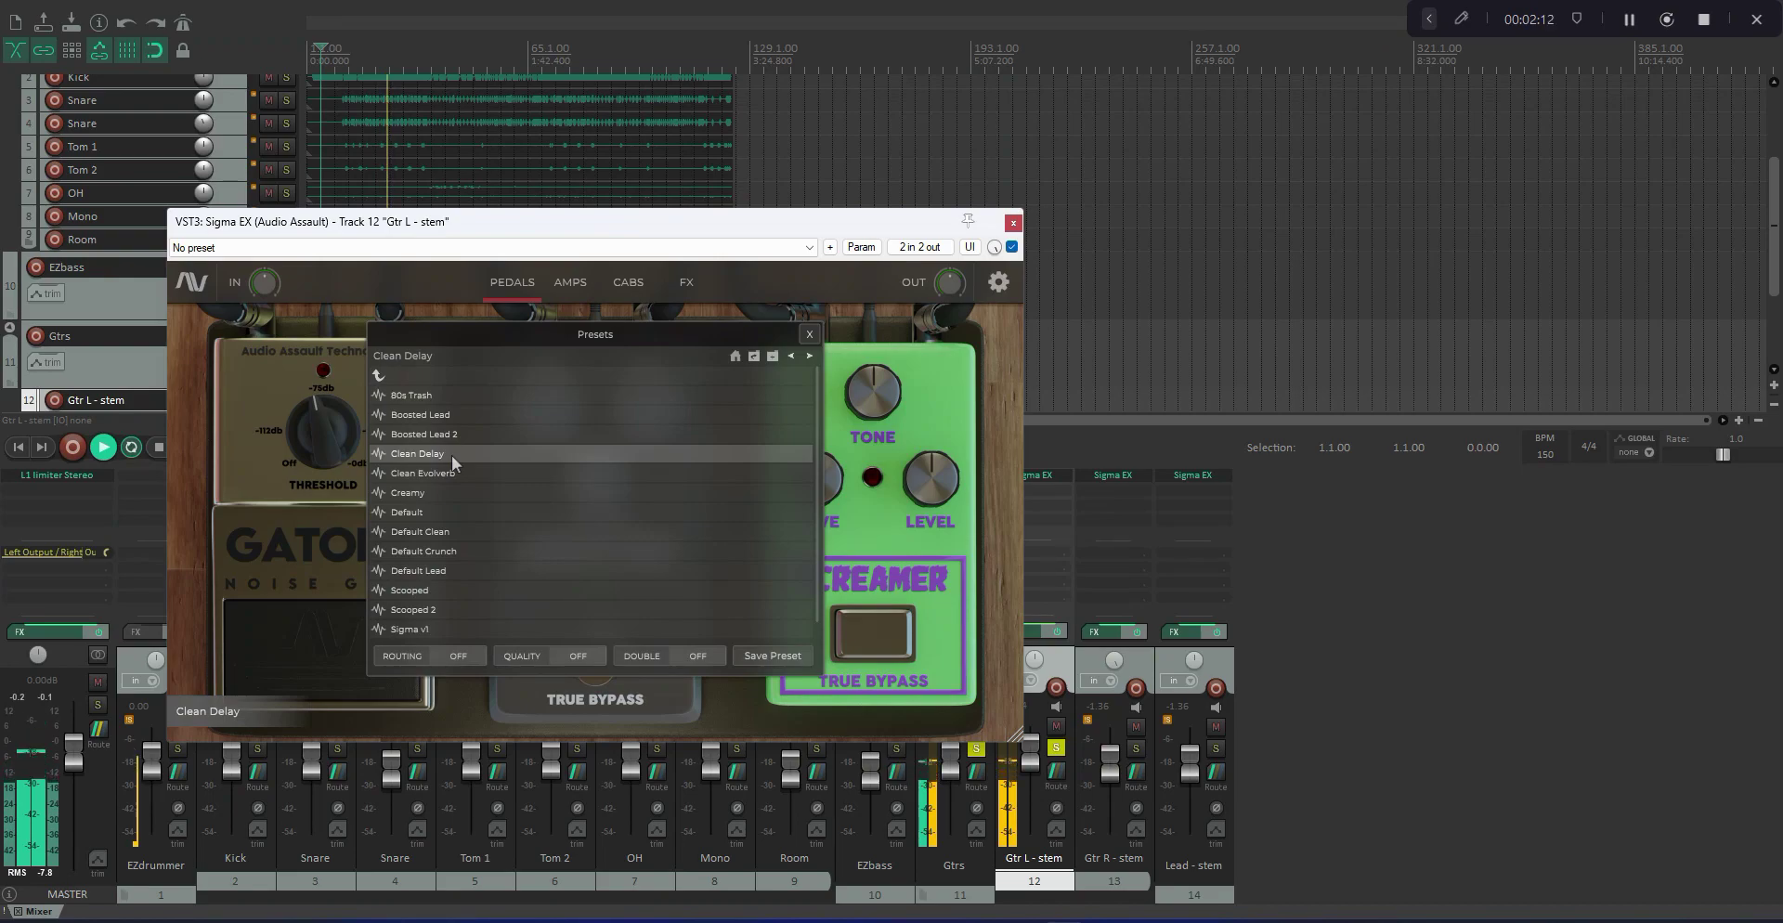
{"action": "left_click", "coordinate": [453, 472]}
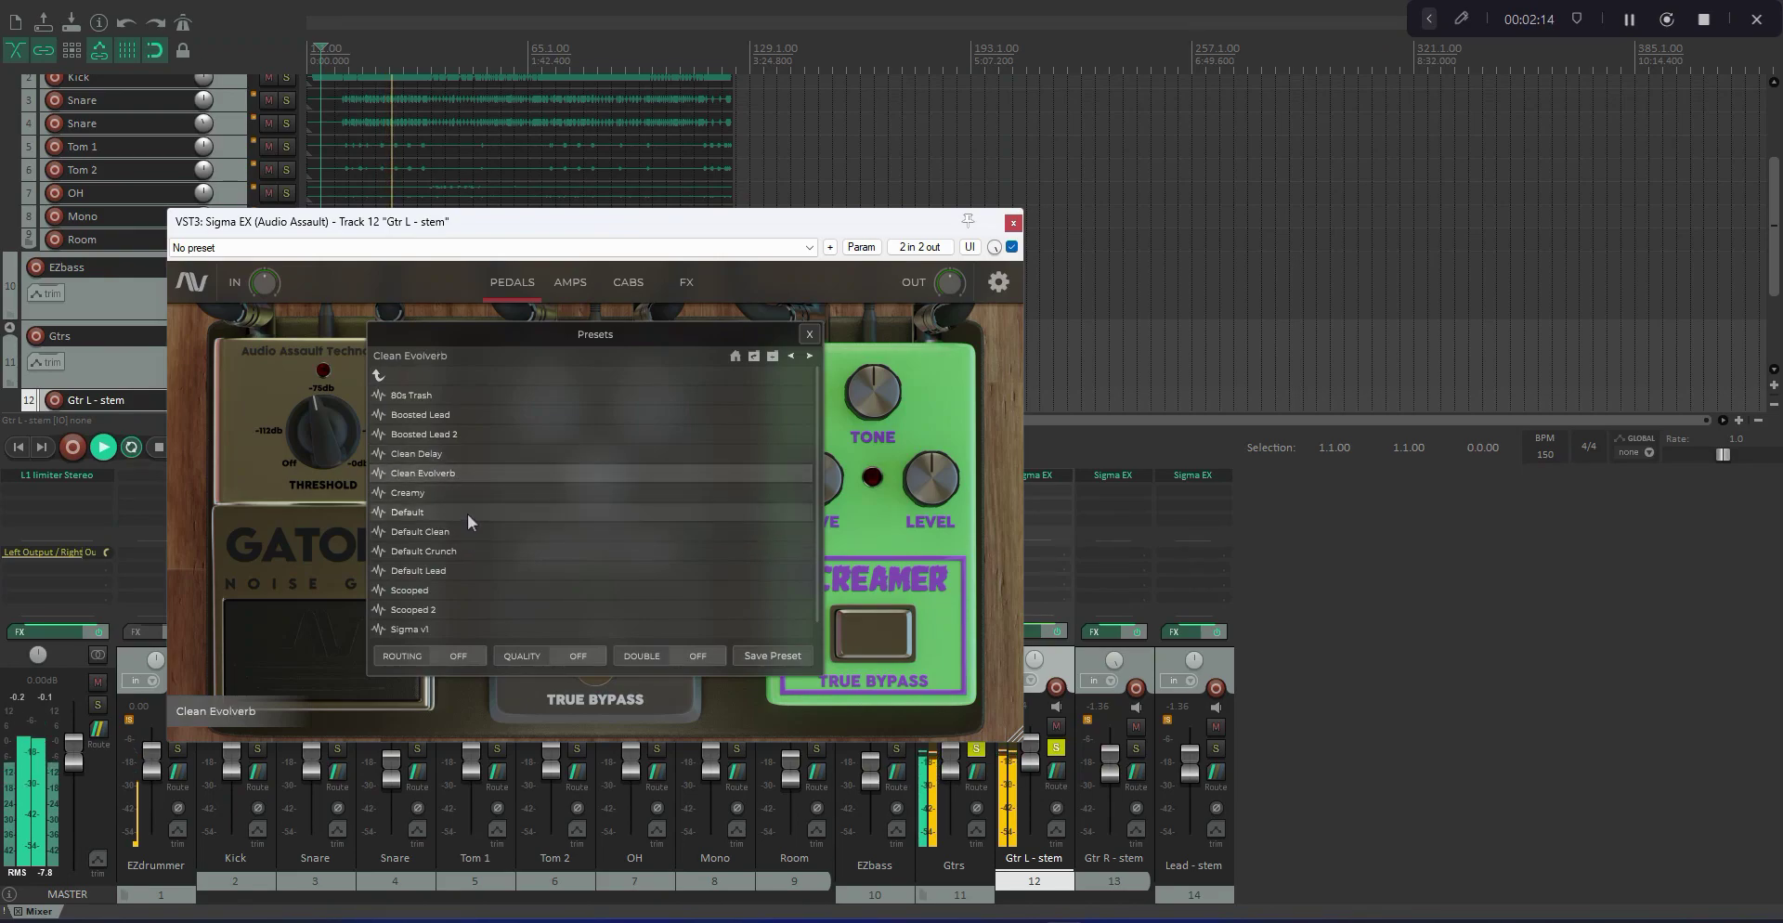
{"action": "left_click", "coordinate": [465, 528]}
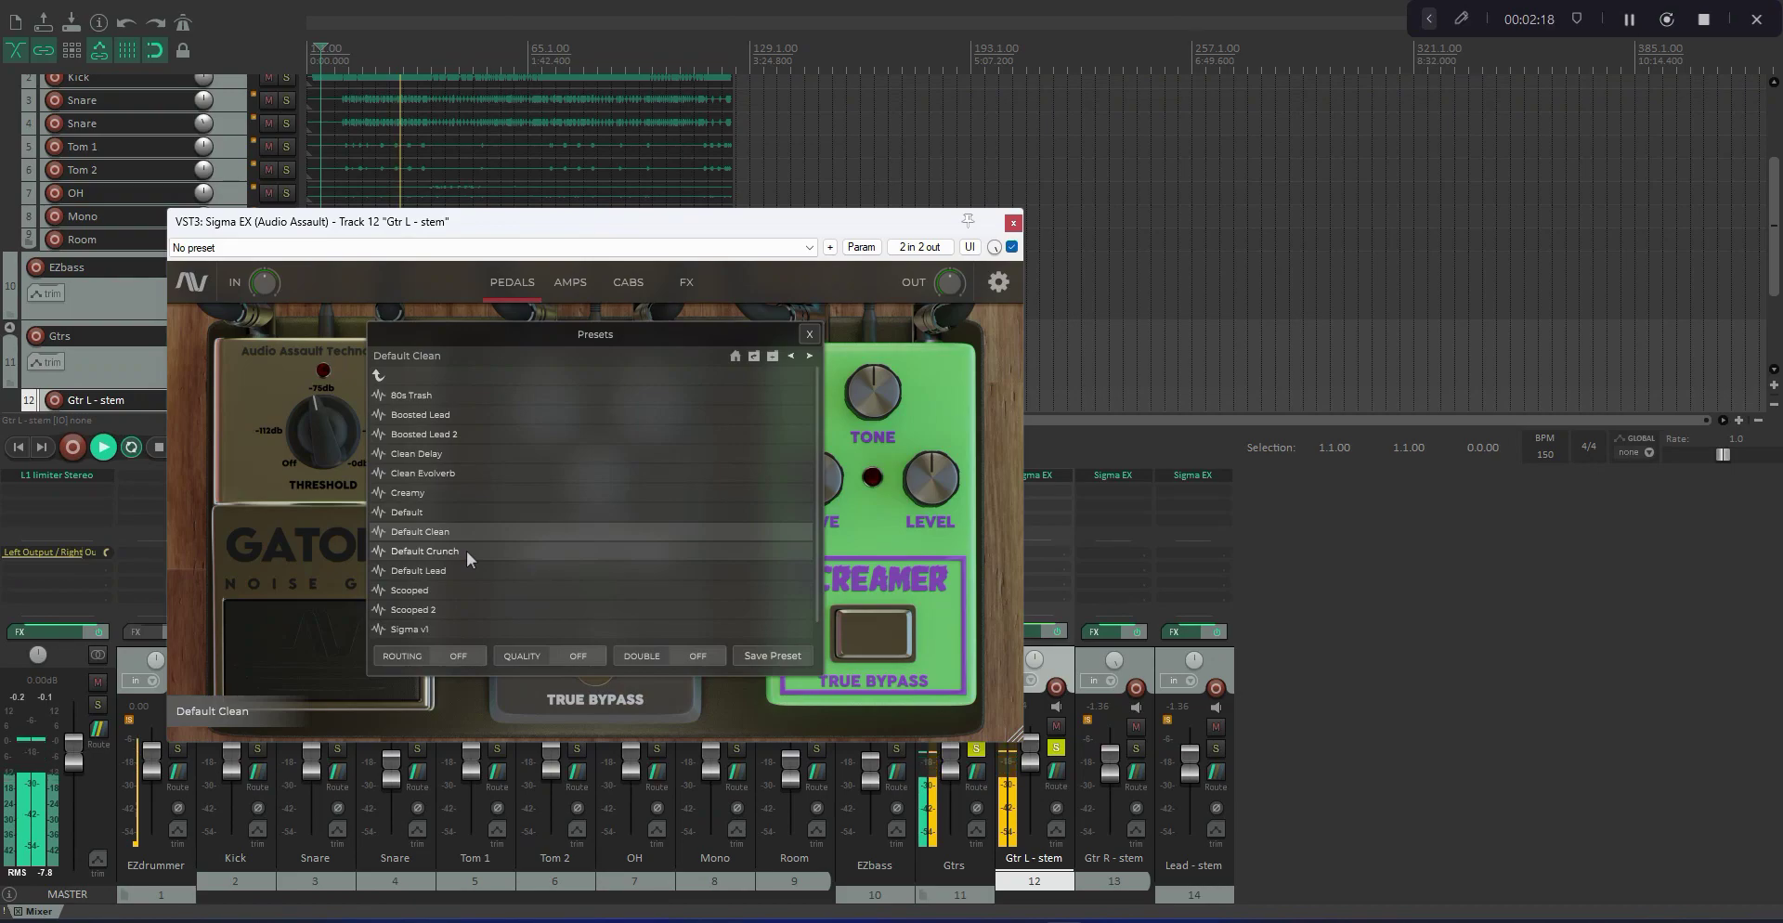
{"action": "left_click", "coordinate": [467, 550]}
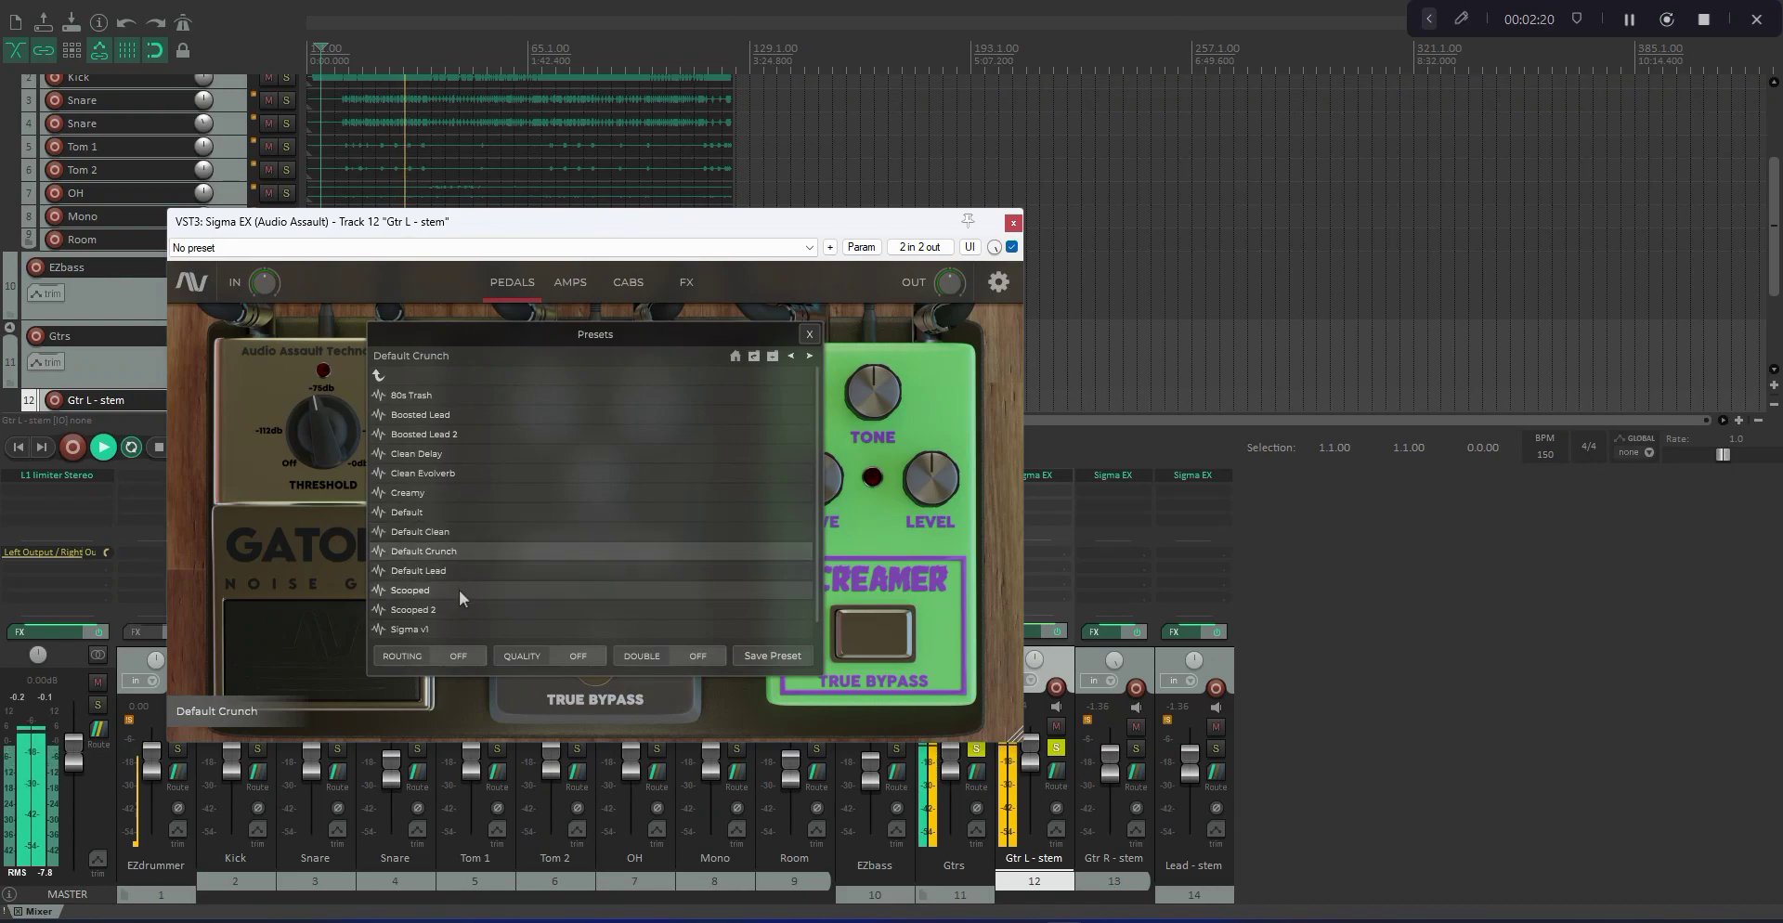
Audition the Scooped, Sigma v1, Sigma v2, 80s Trash, Boosted Lead and Creamy presets, ending on Creamy, and close the plugin window.
{"action": "left_click", "coordinate": [459, 589]}
{"action": "left_click", "coordinate": [455, 632]}
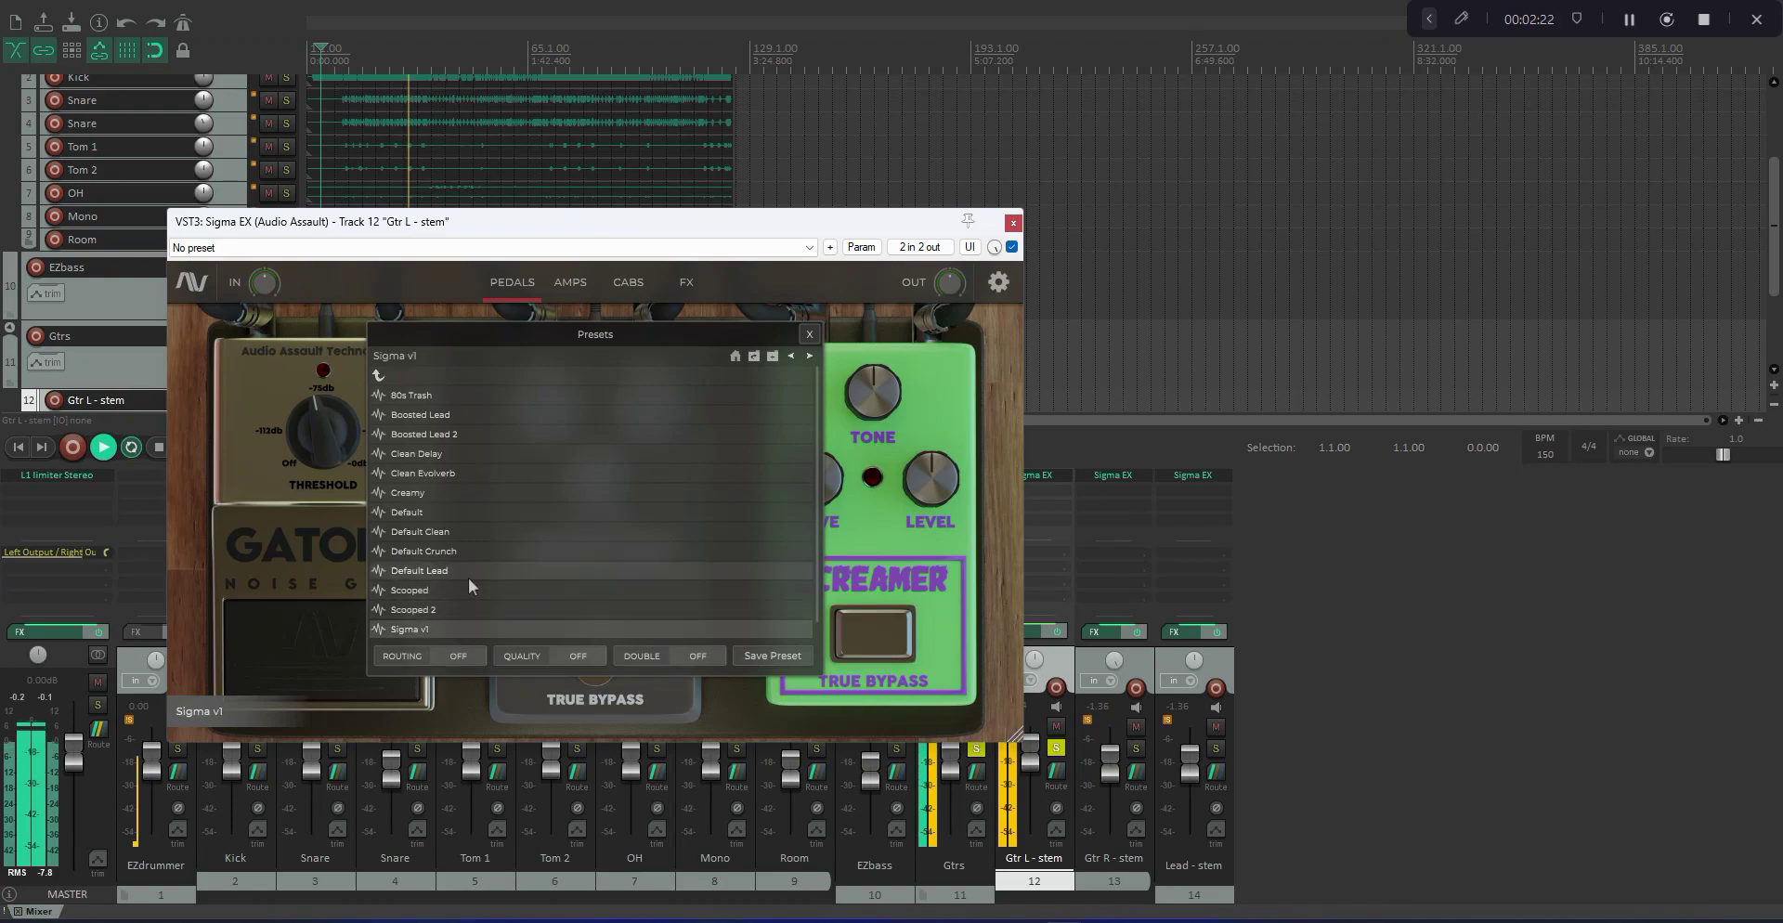
{"action": "scroll", "coordinate": [468, 577], "scroll_direction": "down", "scroll_amount": 1}
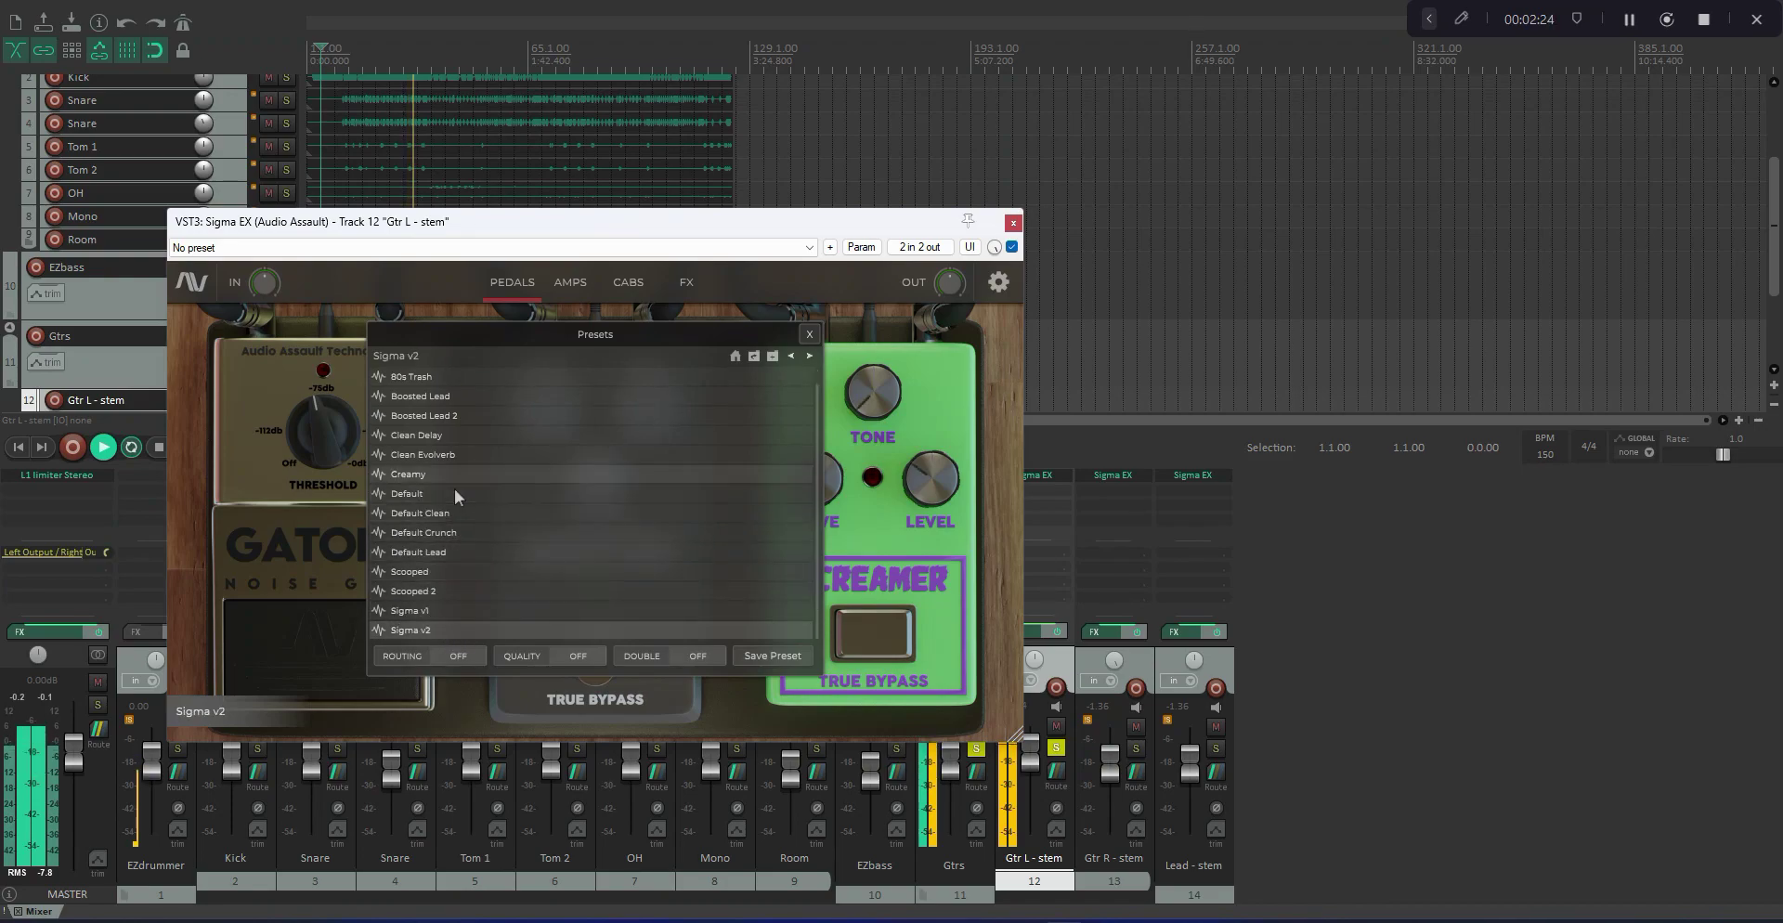
{"action": "left_click", "coordinate": [456, 376]}
{"action": "left_click", "coordinate": [455, 398]}
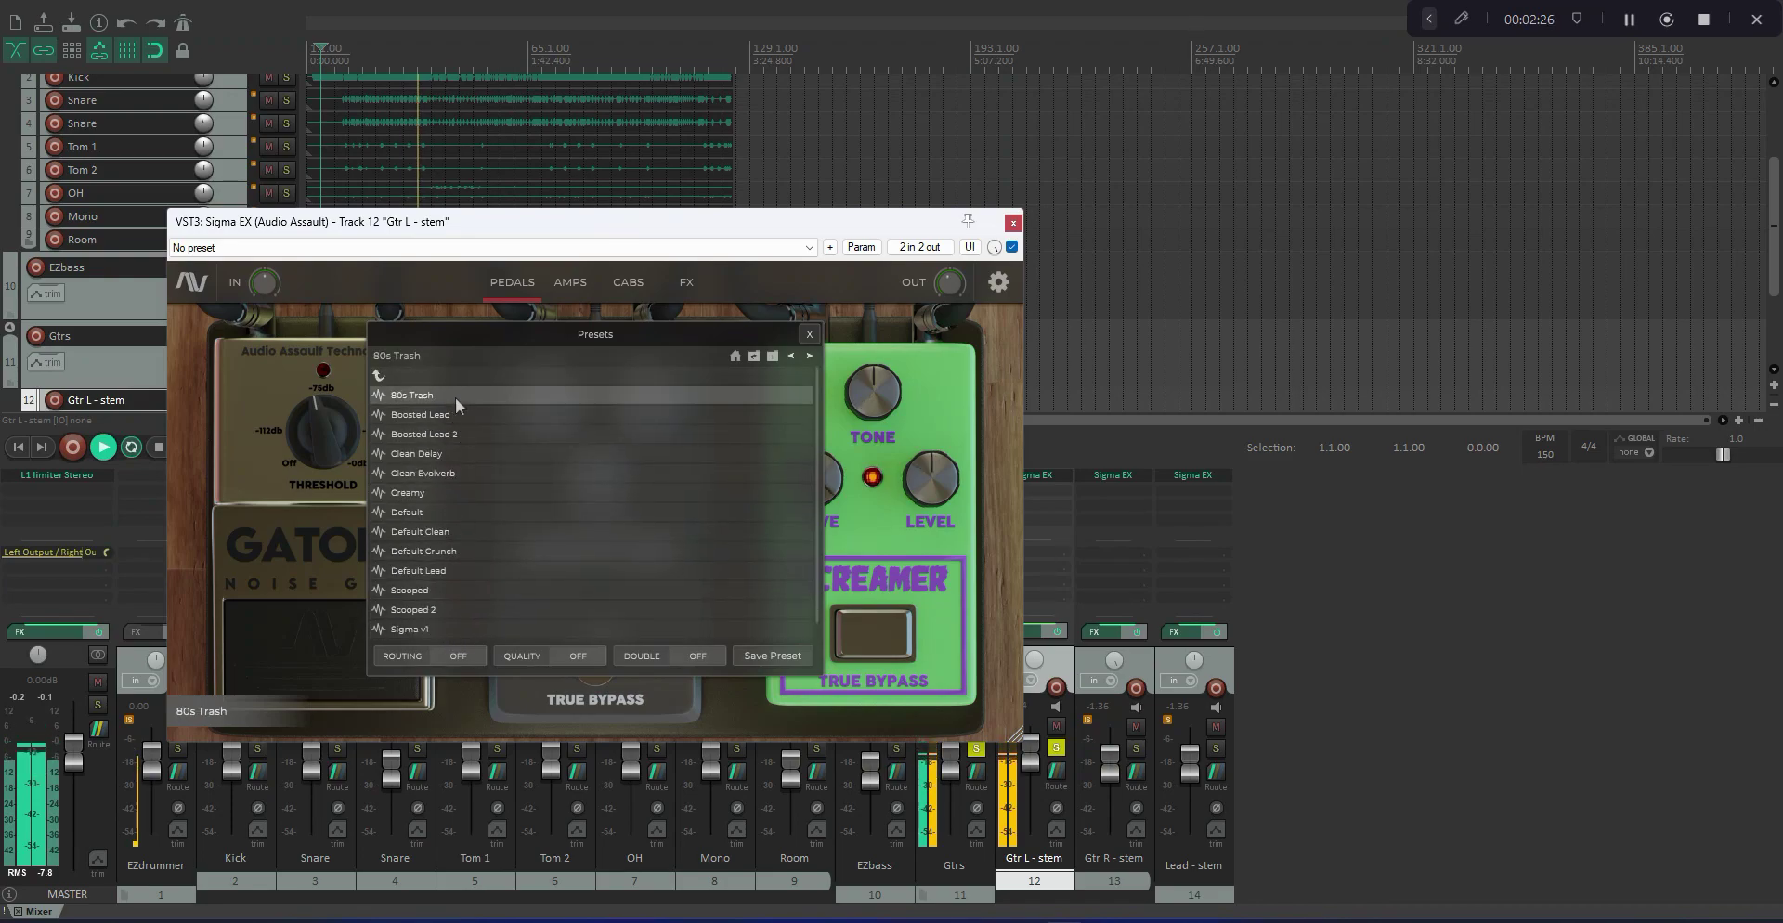
{"action": "scroll", "coordinate": [442, 416], "scroll_direction": "up", "scroll_amount": 1}
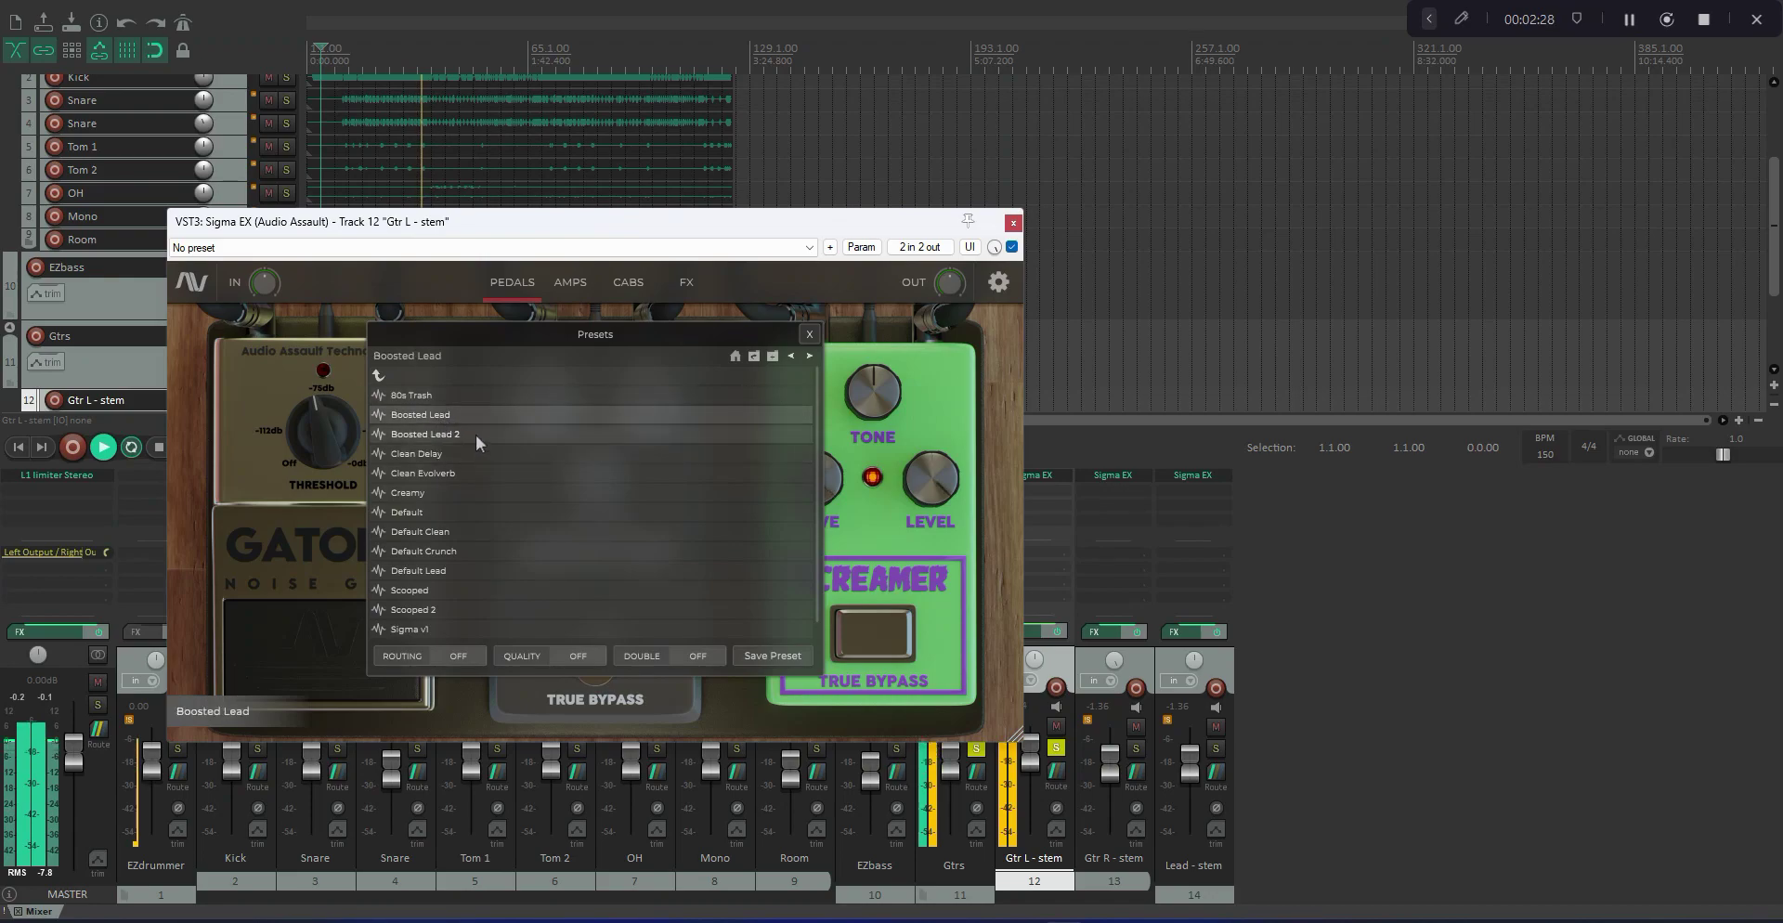
{"action": "left_click", "coordinate": [453, 497]}
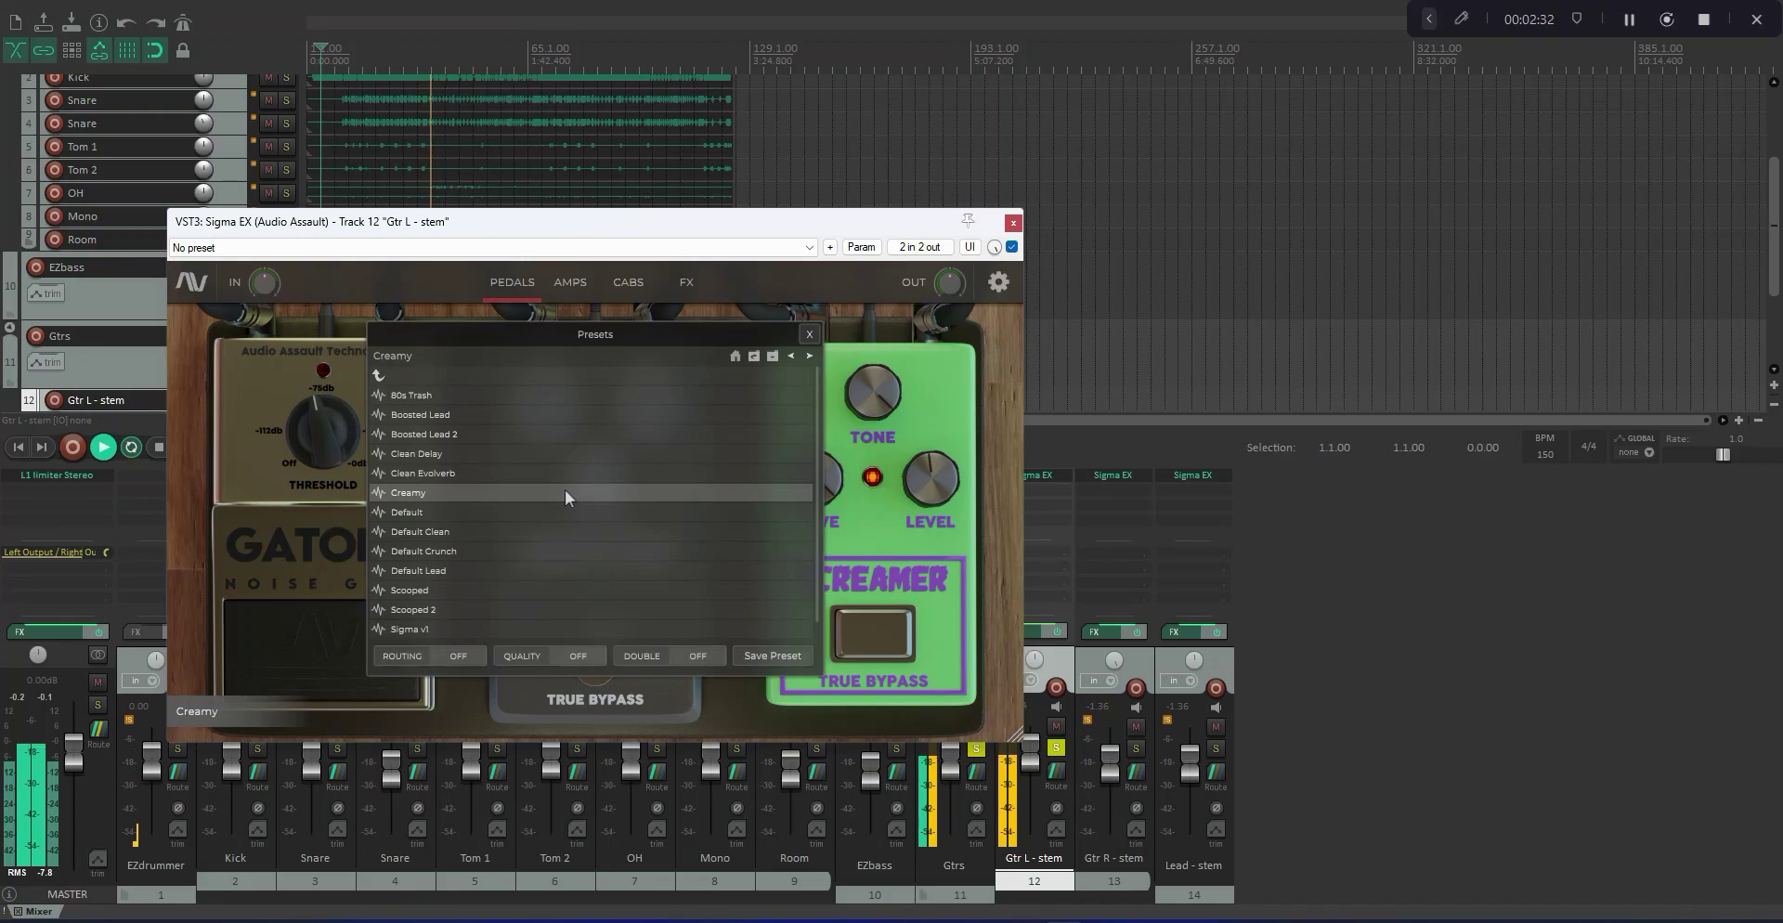
{"action": "left_click", "coordinate": [809, 334]}
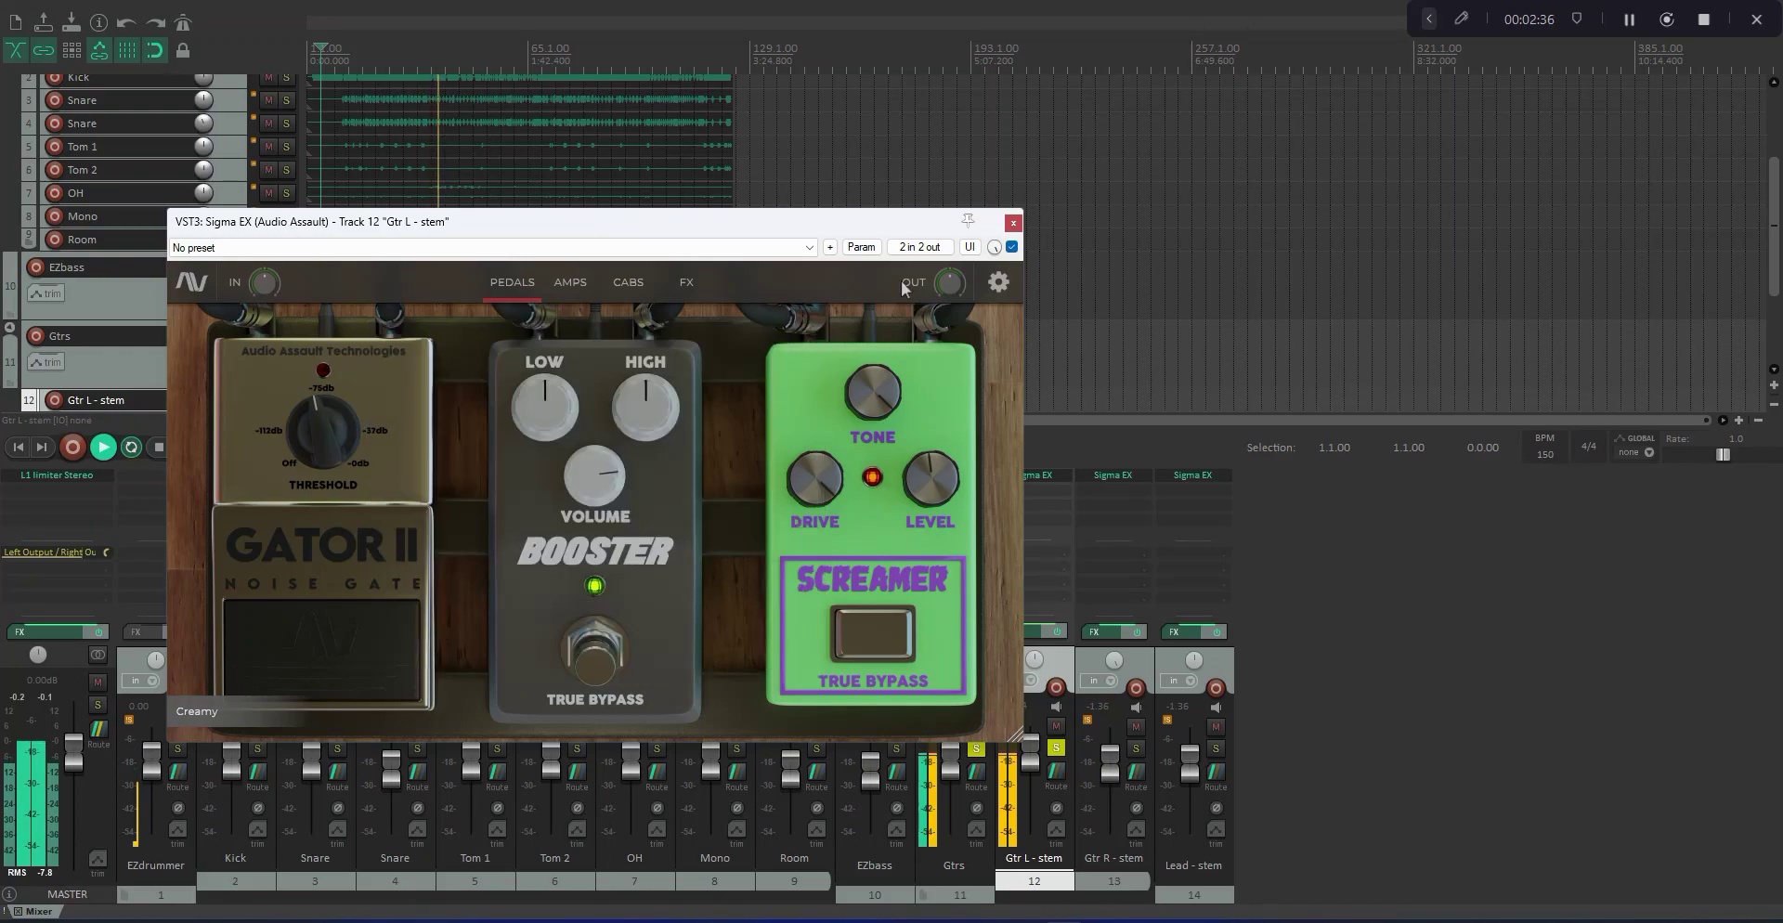
{"action": "left_click", "coordinate": [1014, 226]}
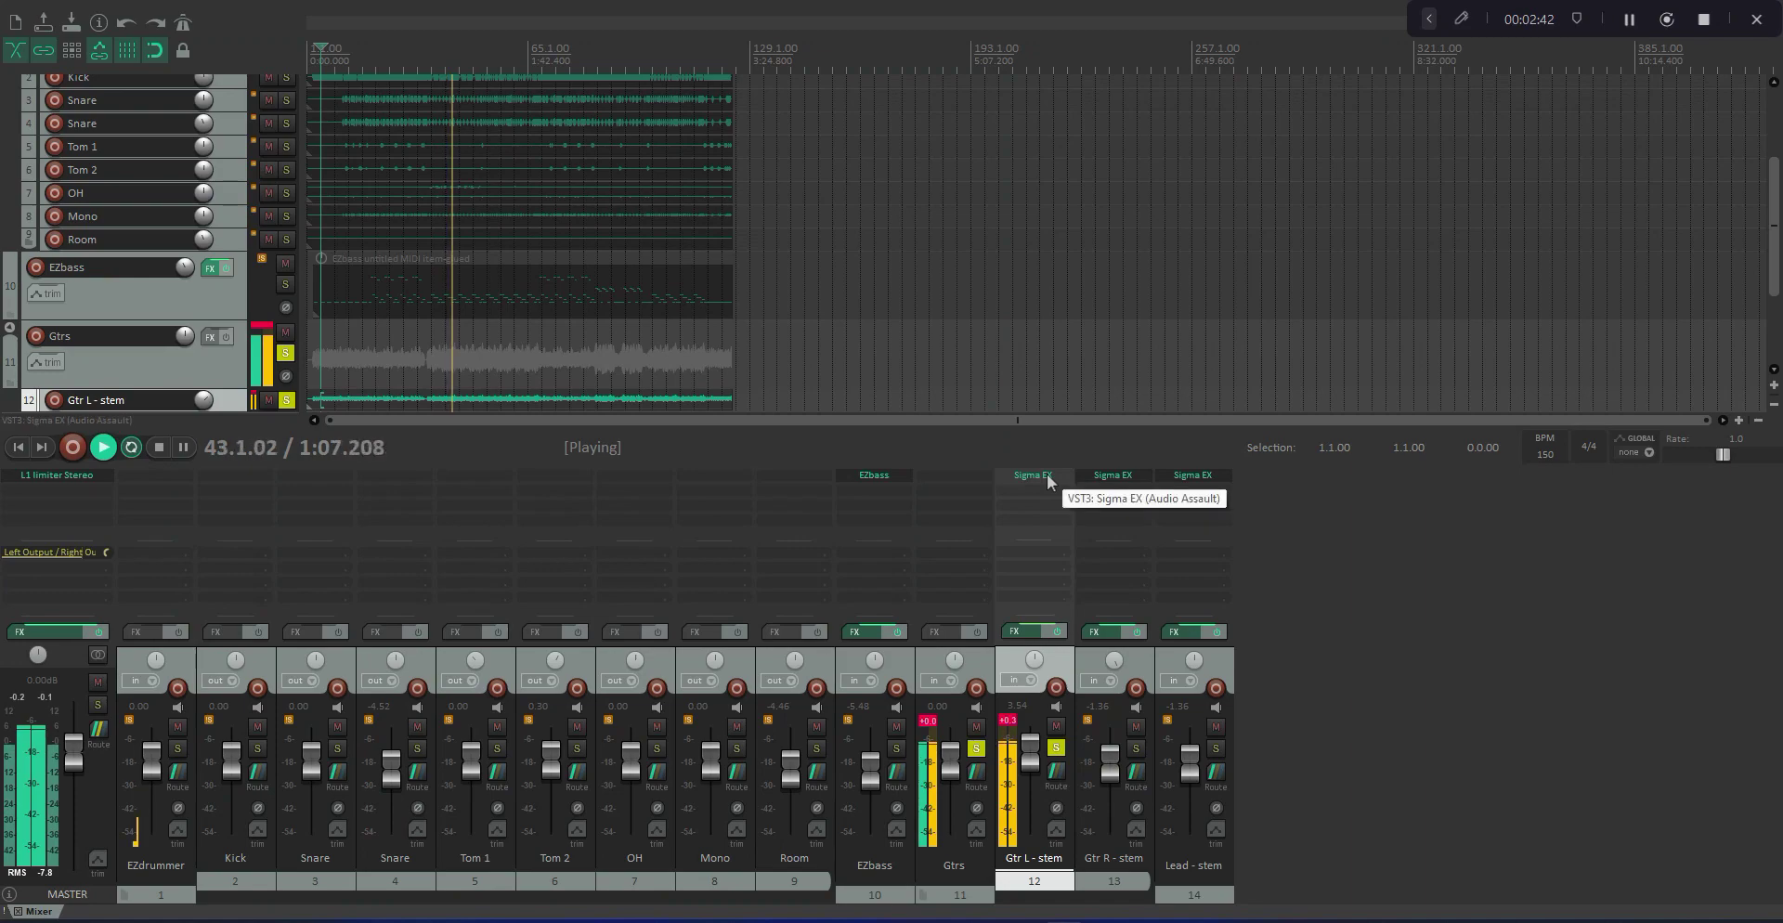
Unsolo the Gtr L - stem track and lower its volume to -1.46 dB.
{"action": "mouse_move", "coordinate": [1035, 664]}
{"action": "left_click_drag", "start_coordinate": [1030, 750], "coordinate": [1029, 764]}
{"action": "scroll", "coordinate": [1027, 764], "scroll_direction": "up", "scroll_amount": 3}
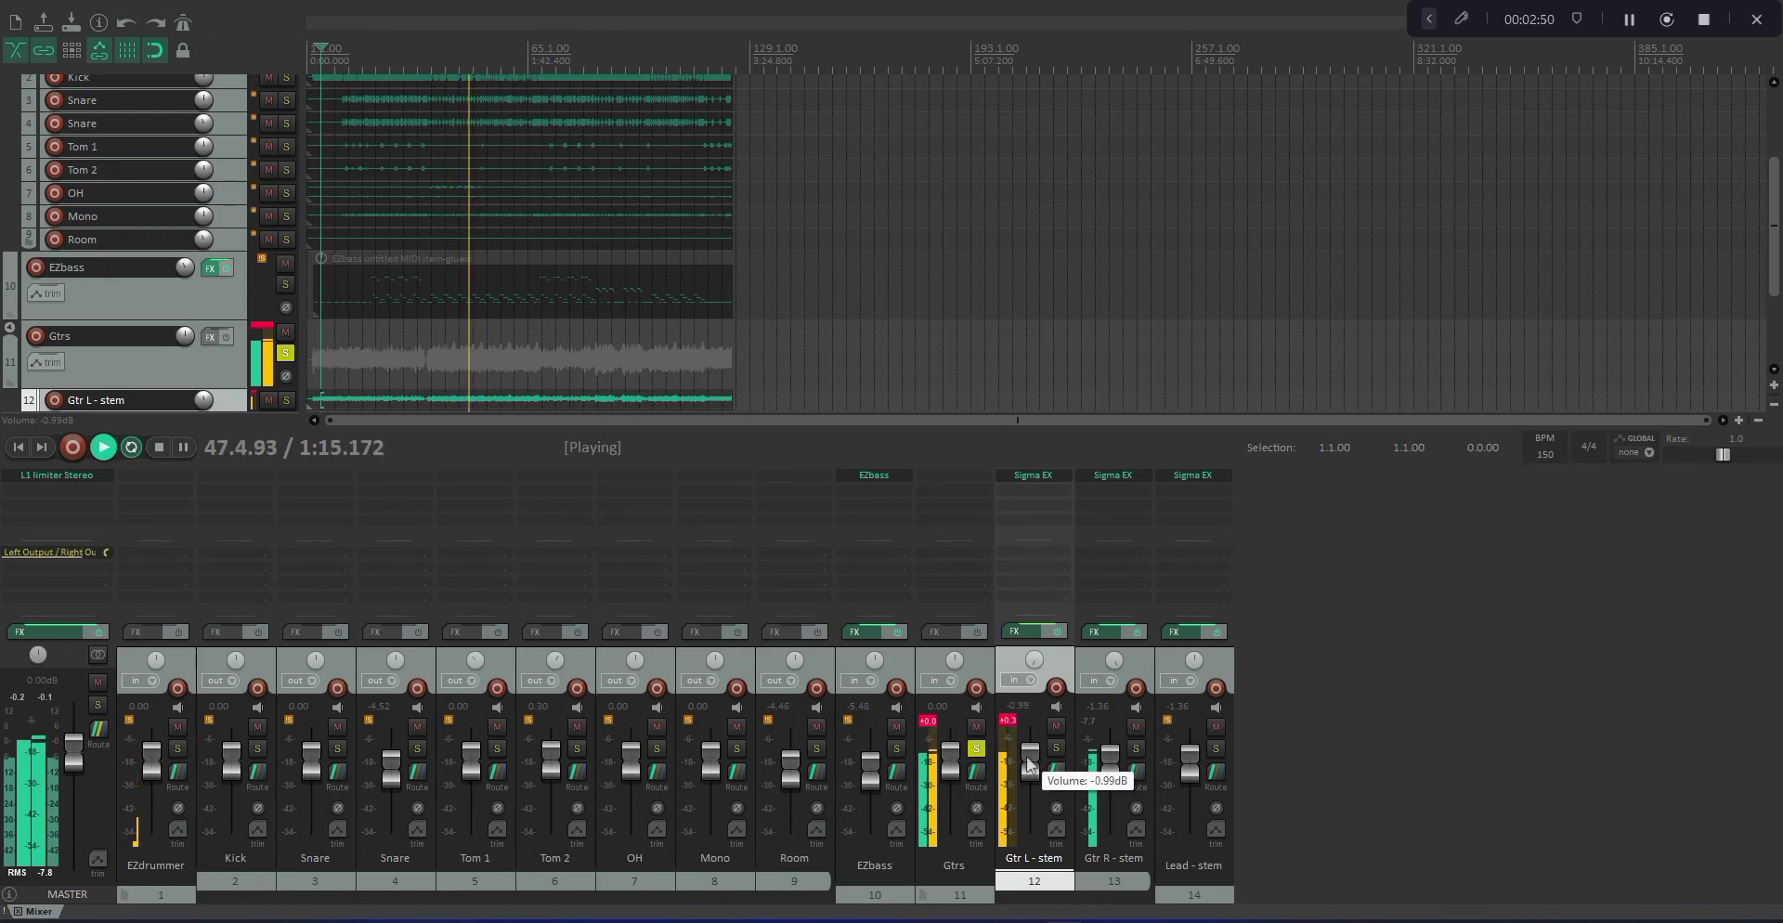
{"action": "scroll", "coordinate": [1029, 757], "scroll_direction": "down", "scroll_amount": 1}
{"action": "right_click", "coordinate": [1034, 758]}
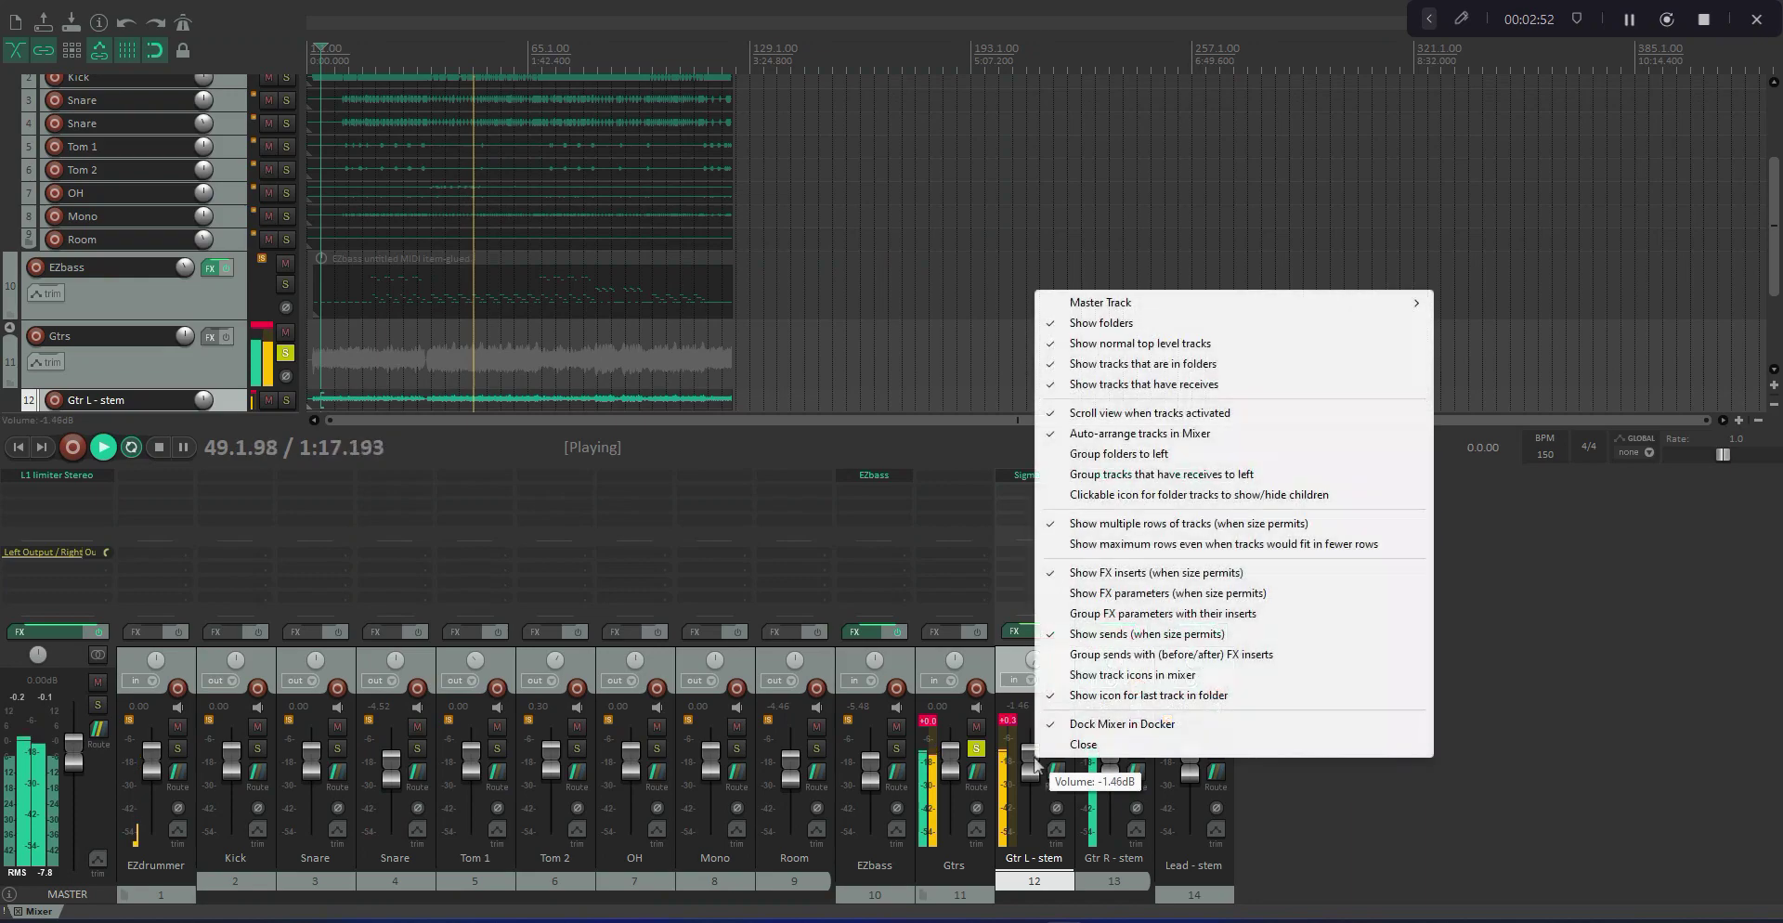
{"action": "left_click", "coordinate": [1319, 808]}
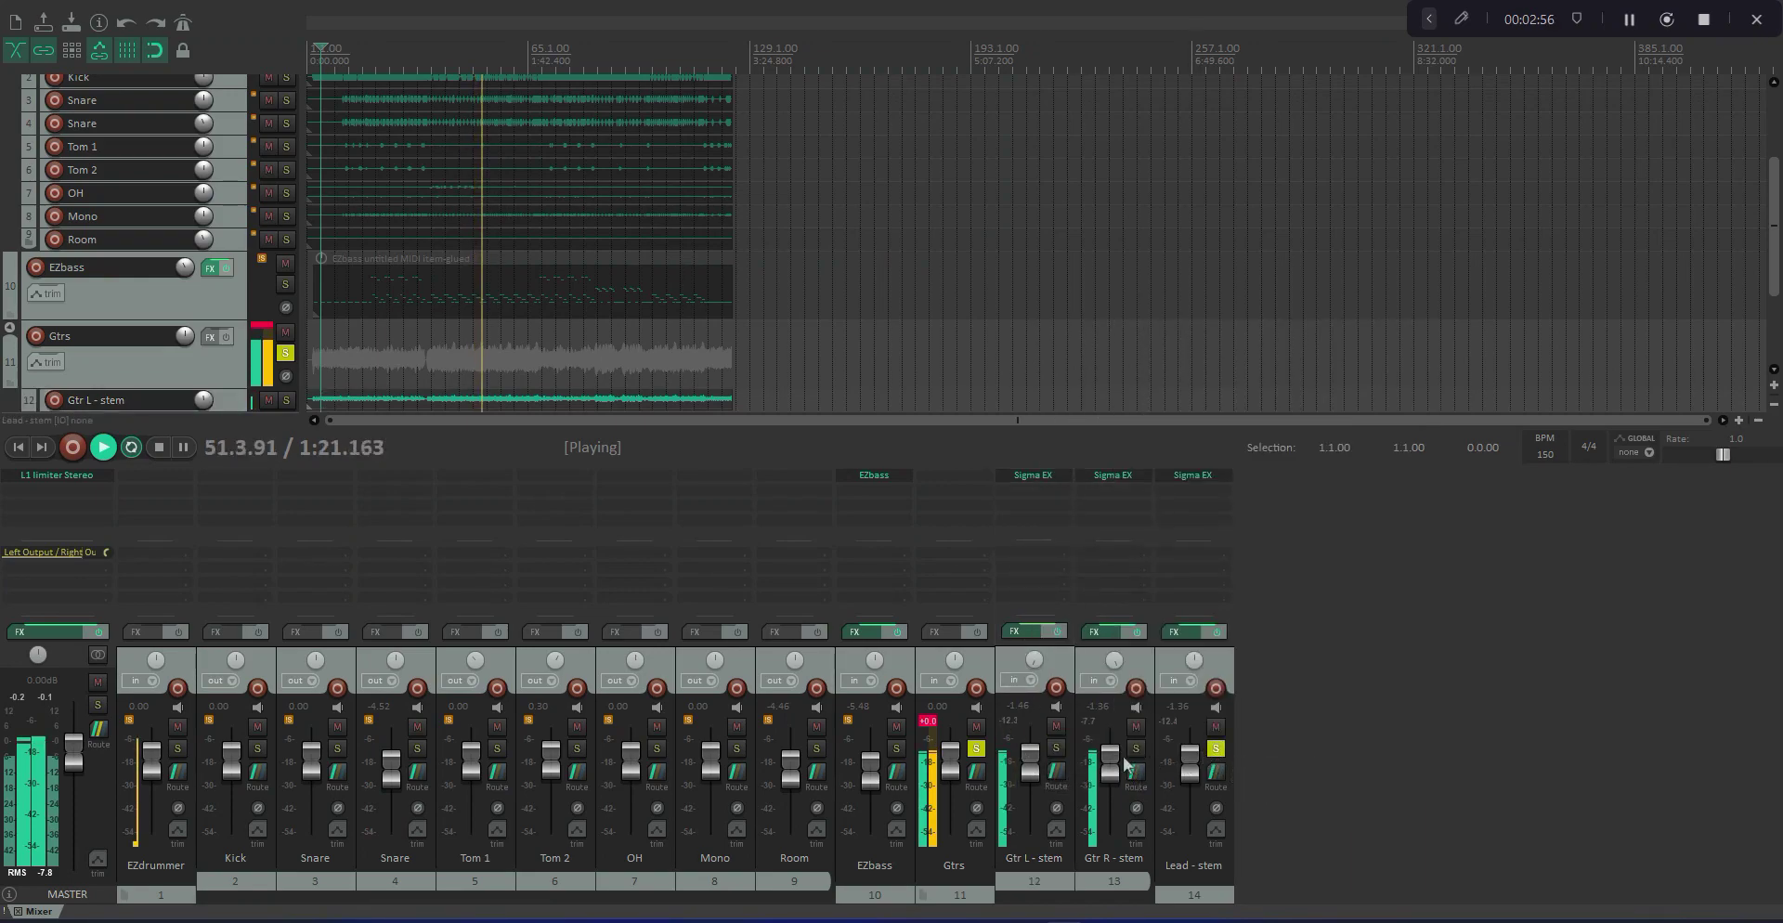
Unsolo the Gtrs folder, leaving Lead - stem soloed, and open the rack effects of the Sigma EX on Lead - stem.
{"action": "left_click", "coordinate": [976, 749]}
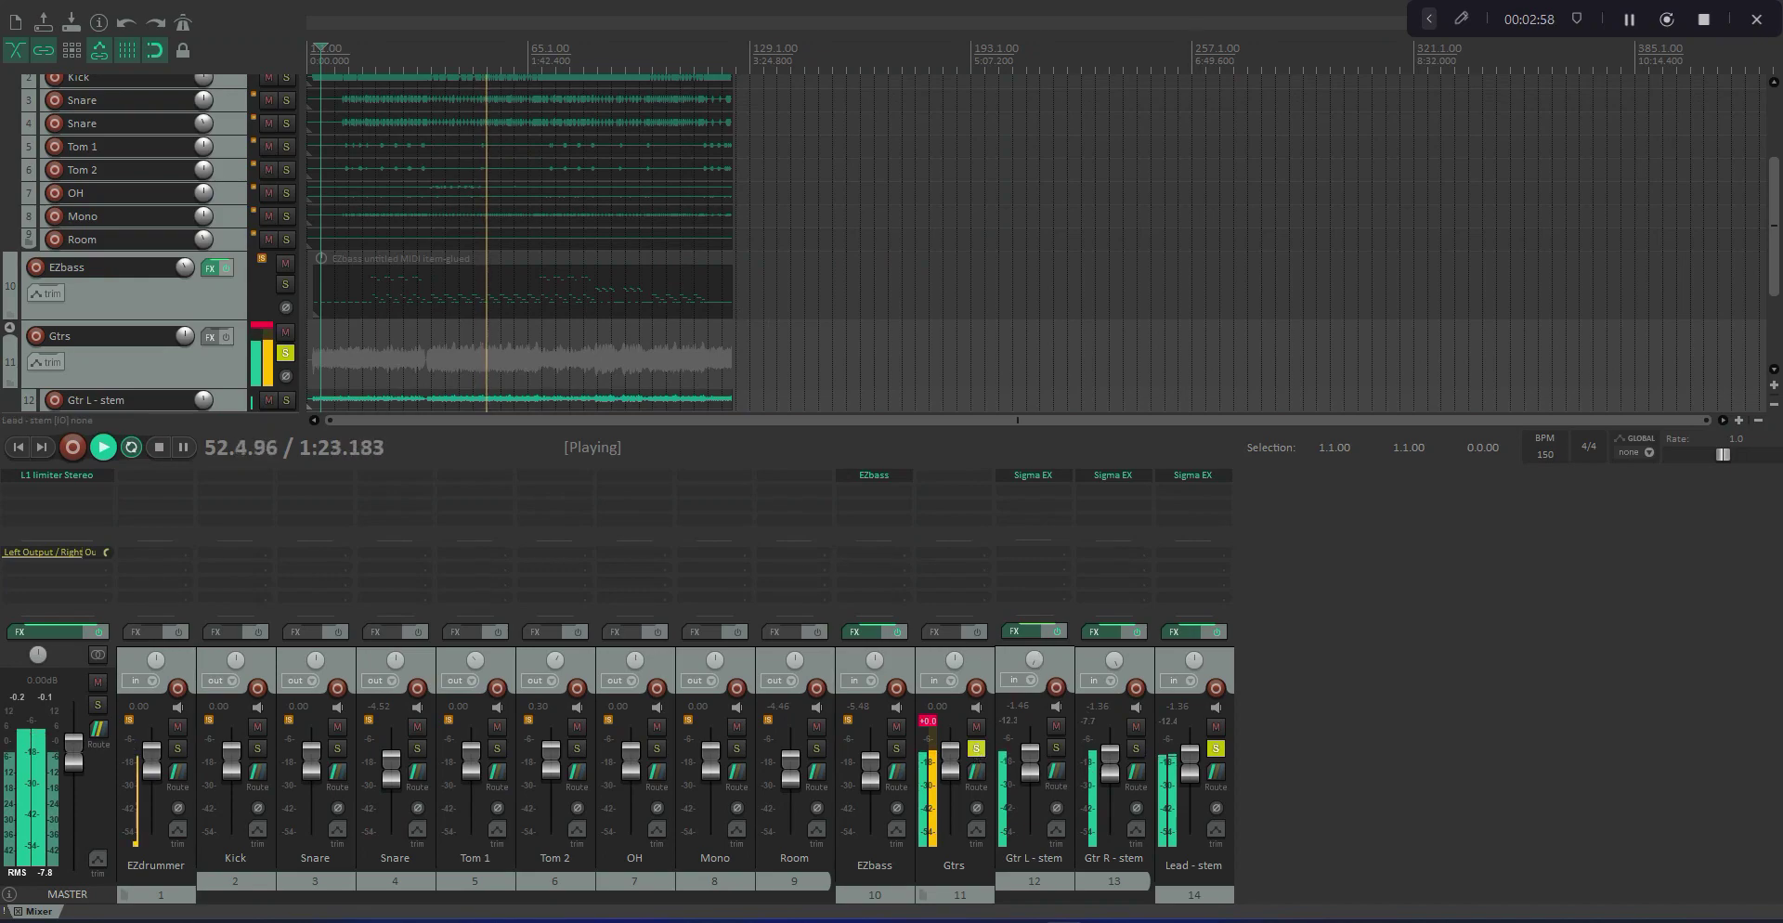
{"action": "left_click", "coordinate": [1192, 476]}
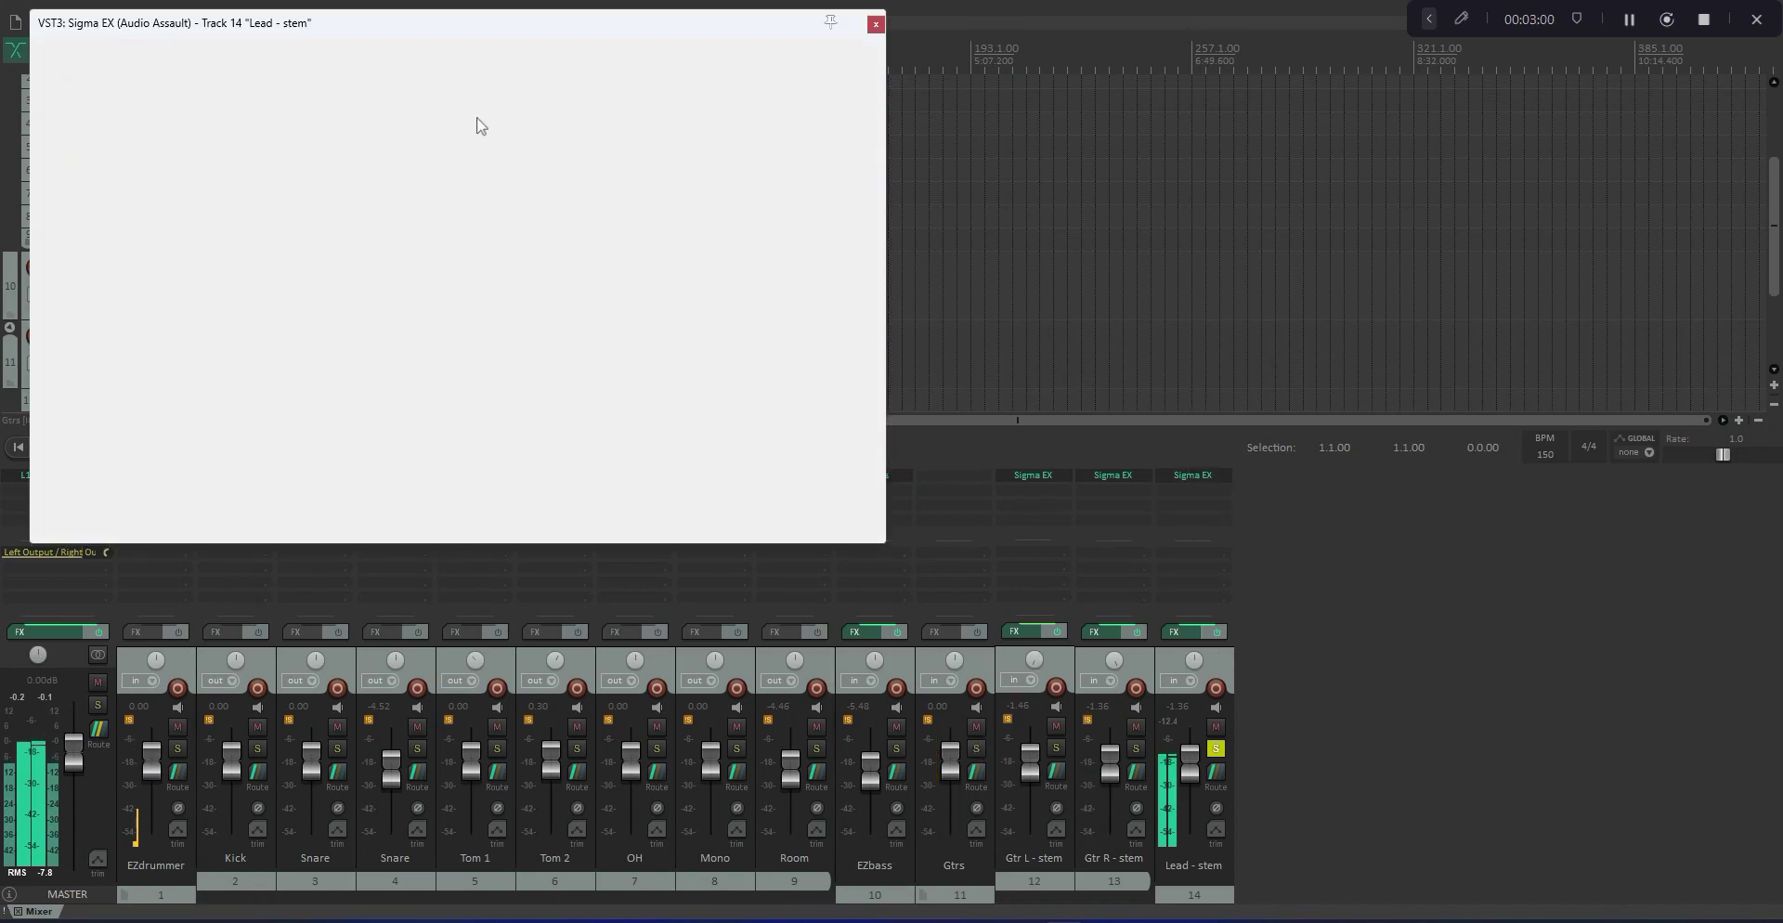
{"action": "left_click", "coordinate": [540, 92]}
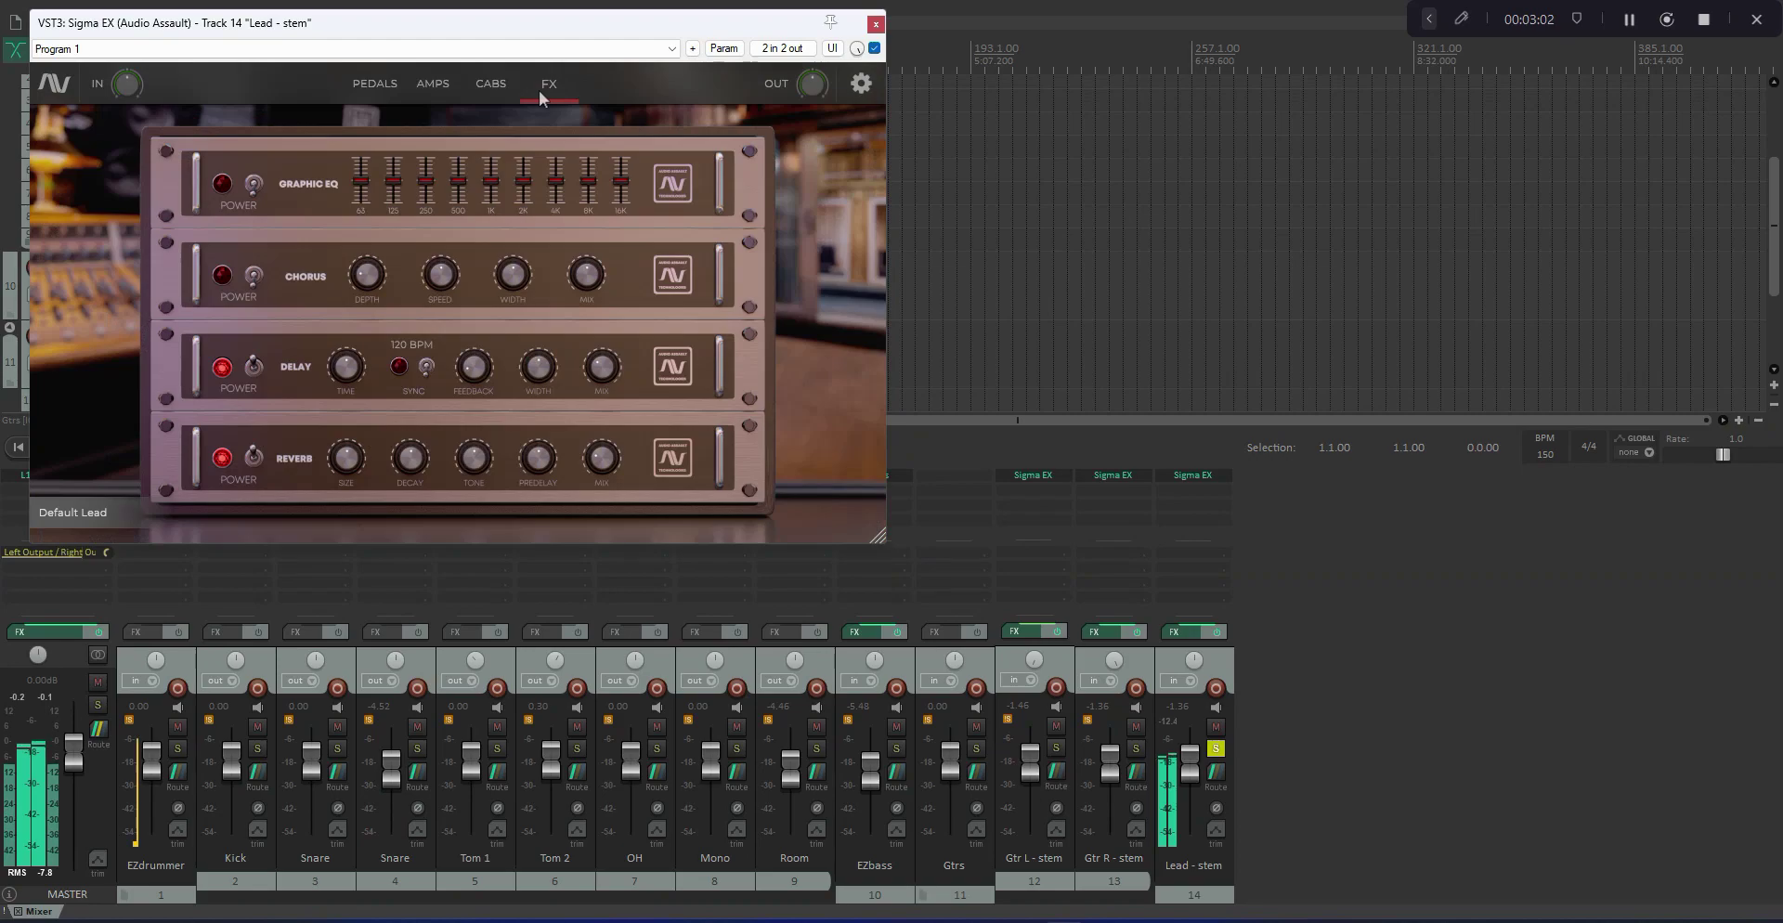
Switch on the graphic EQ, pull its two lowest bands fully down and raise the 500 Hz band to maximum.
{"action": "mouse_move", "coordinate": [593, 388]}
{"action": "mouse_move", "coordinate": [606, 455]}
{"action": "mouse_move", "coordinate": [362, 173]}
{"action": "mouse_move", "coordinate": [362, 176]}
{"action": "left_mouse_down"}
{"action": "mouse_move", "coordinate": [358, 283]}
{"action": "mouse_move", "coordinate": [358, 167]}
{"action": "left_mouse_up"}
{"action": "left_click_drag", "start_coordinate": [393, 160], "coordinate": [387, 304]}
{"action": "mouse_move", "coordinate": [425, 182]}
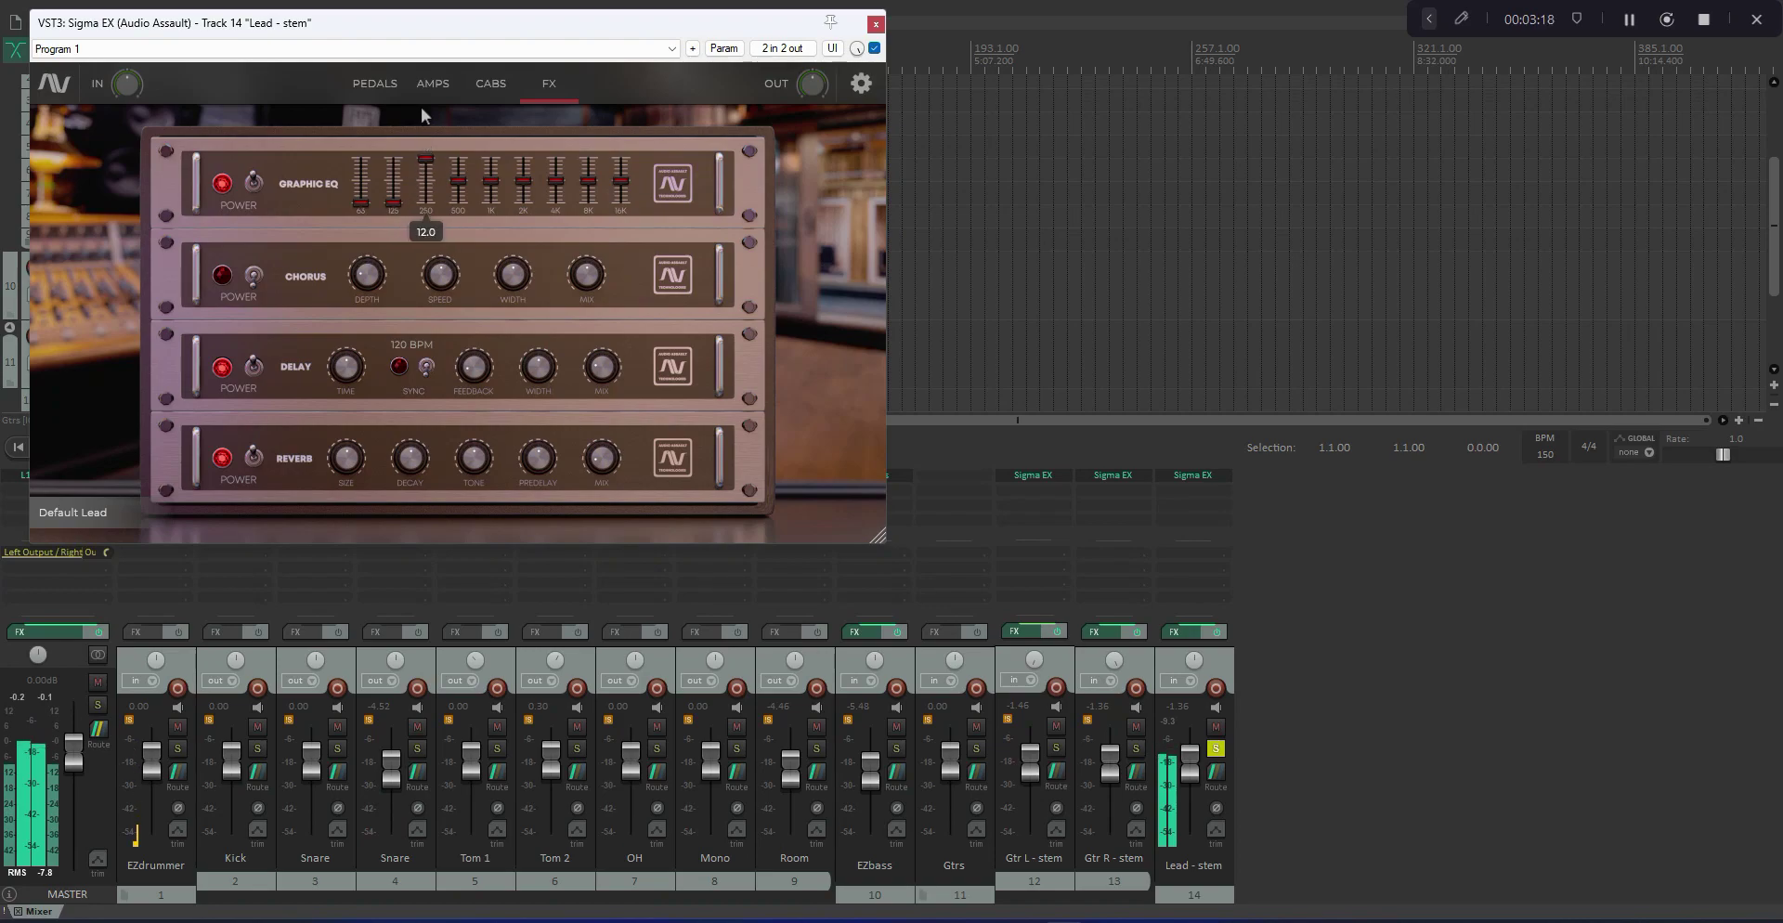
{"action": "left_click_drag", "start_coordinate": [423, 165], "coordinate": [459, 142]}
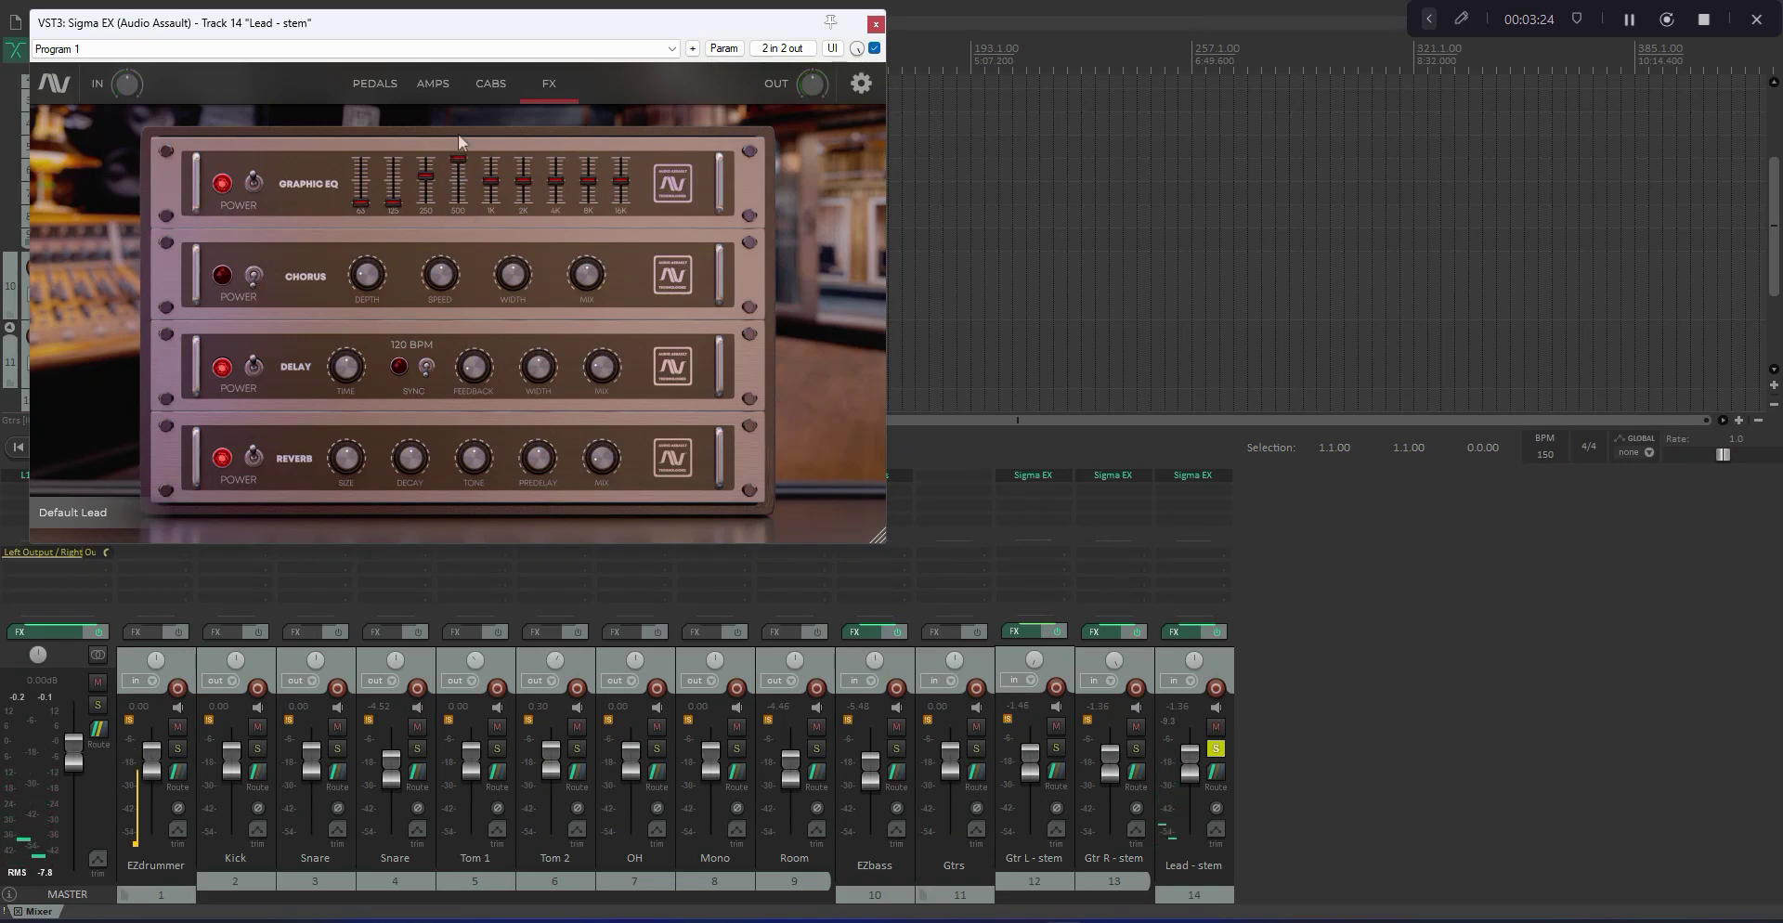
Move the plugin window clear of the timeline, select the Lead - stem track and restart playback at its first lead section.
{"action": "left_click_drag", "start_coordinate": [522, 23], "coordinate": [524, 210]}
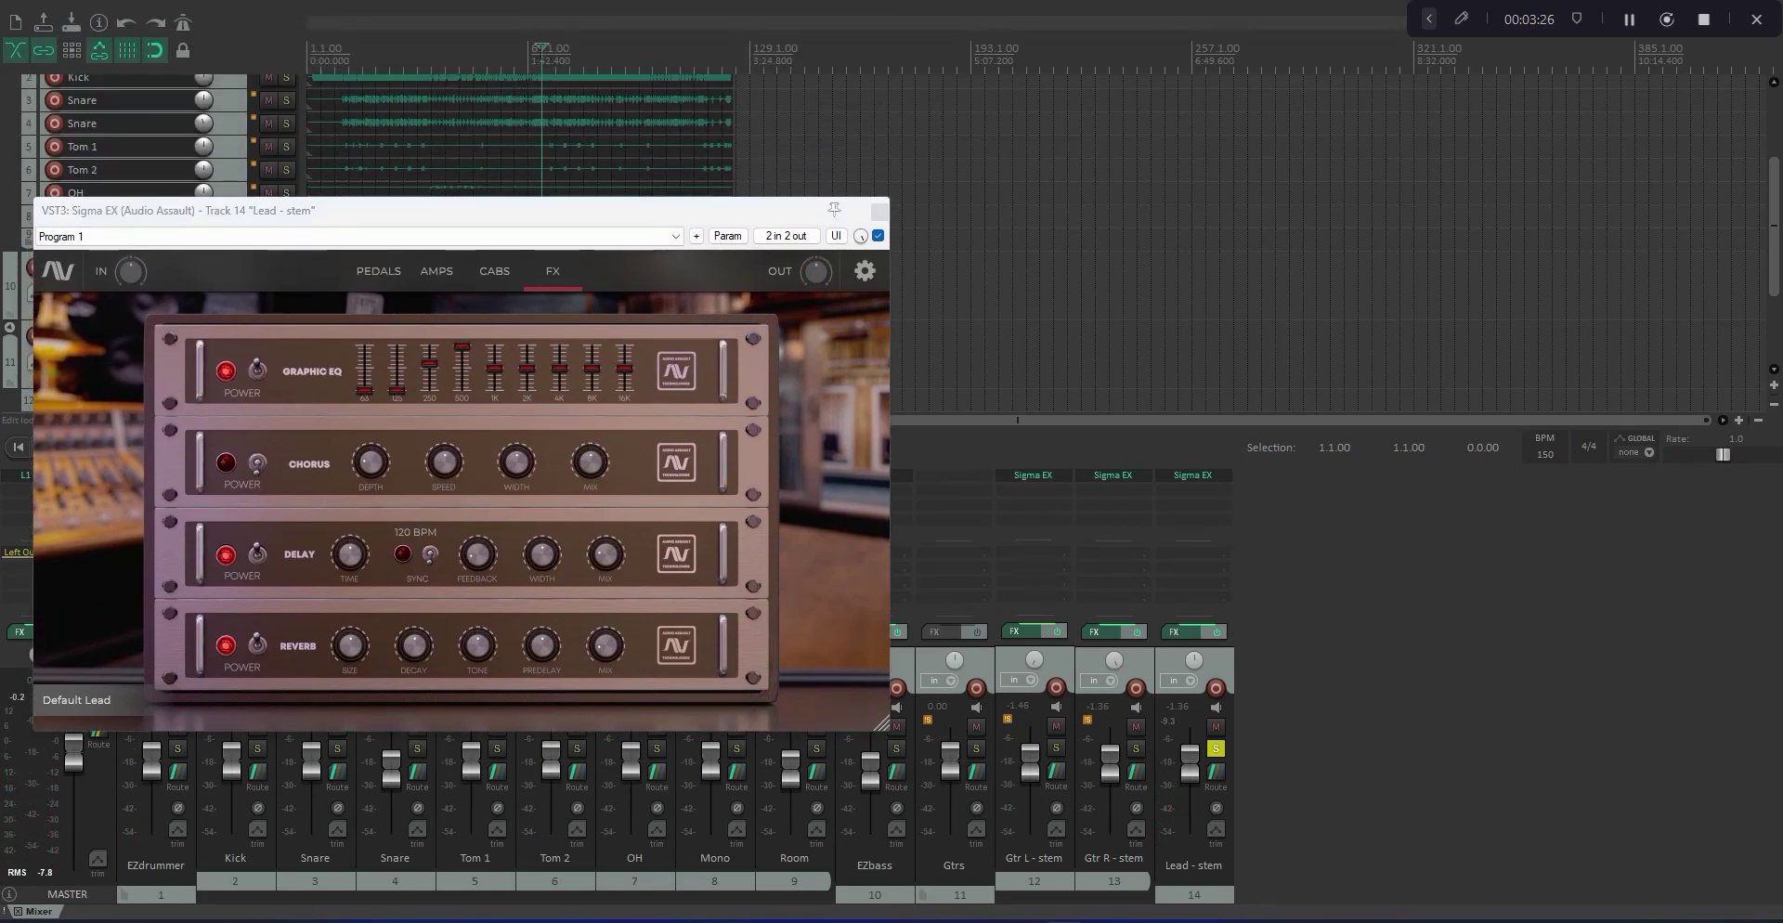
{"action": "left_click", "coordinate": [472, 46]}
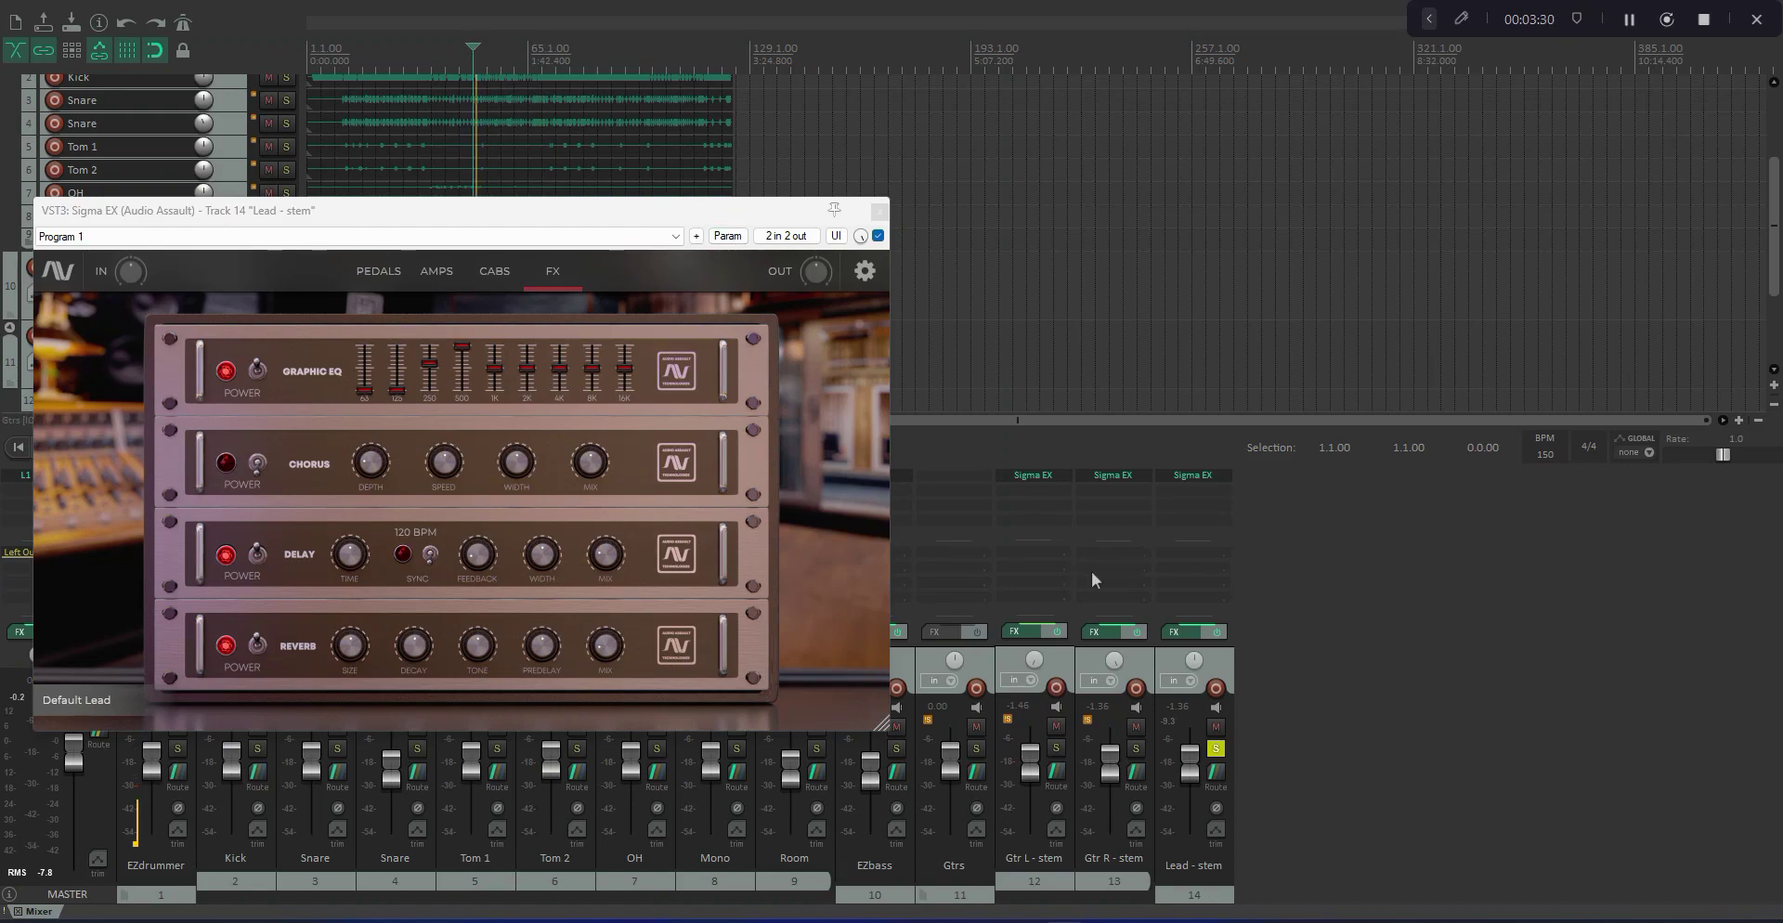
{"action": "left_click", "coordinate": [1230, 665]}
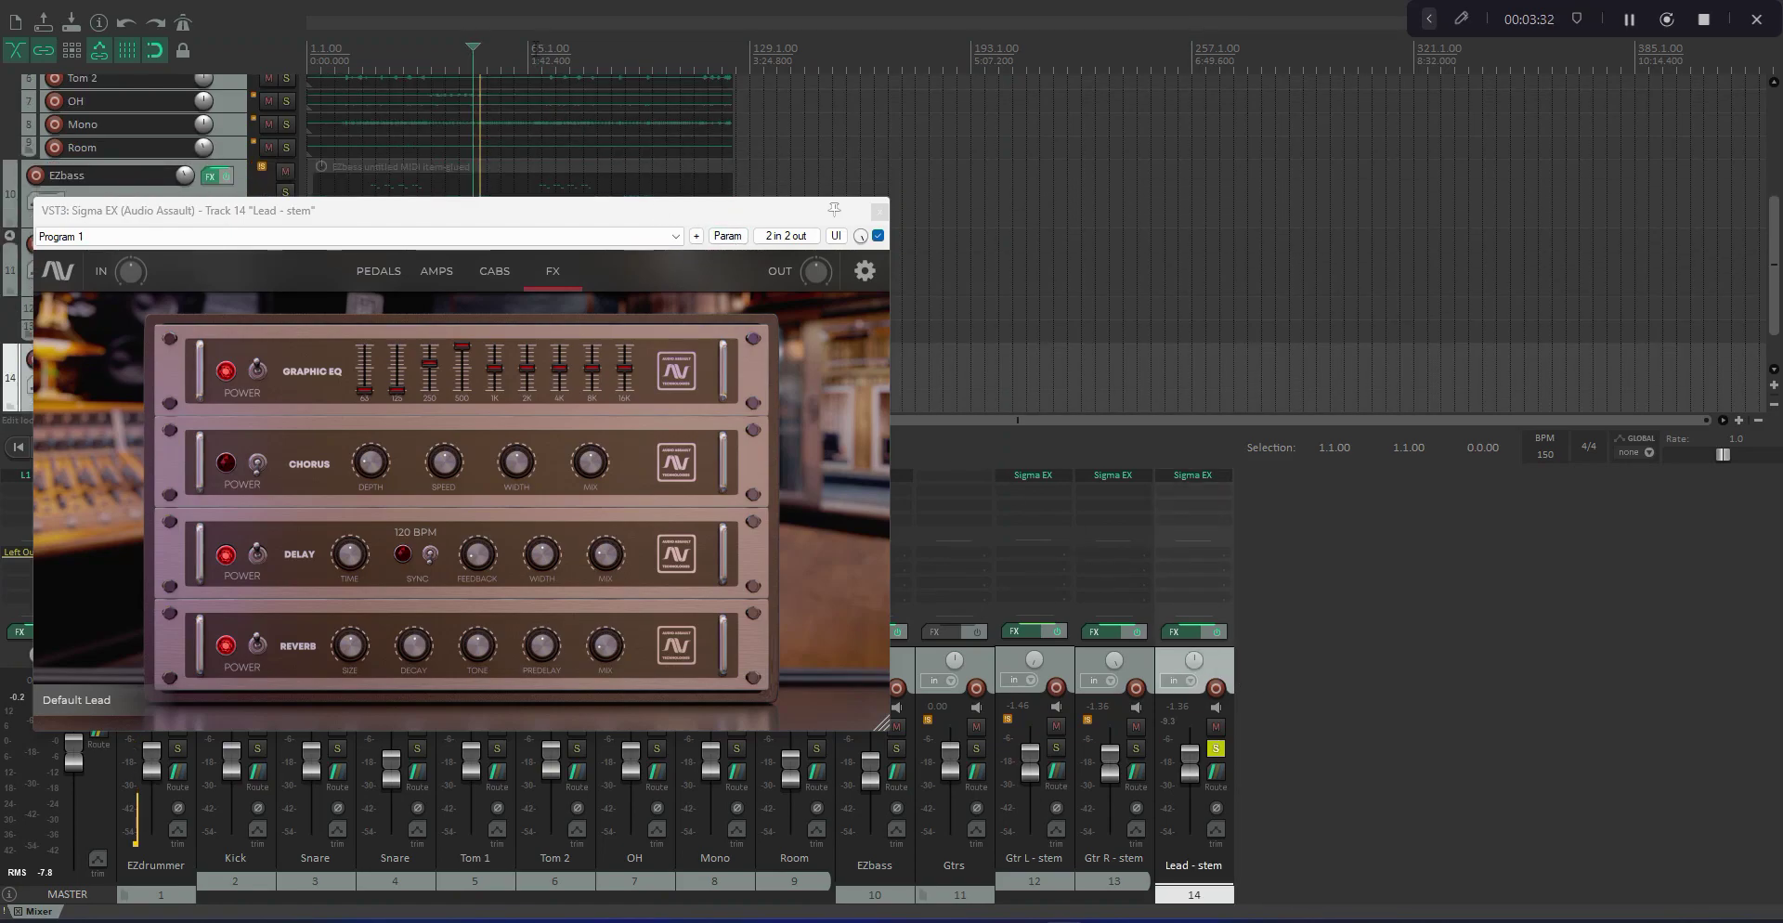
{"action": "left_click", "coordinate": [543, 54]}
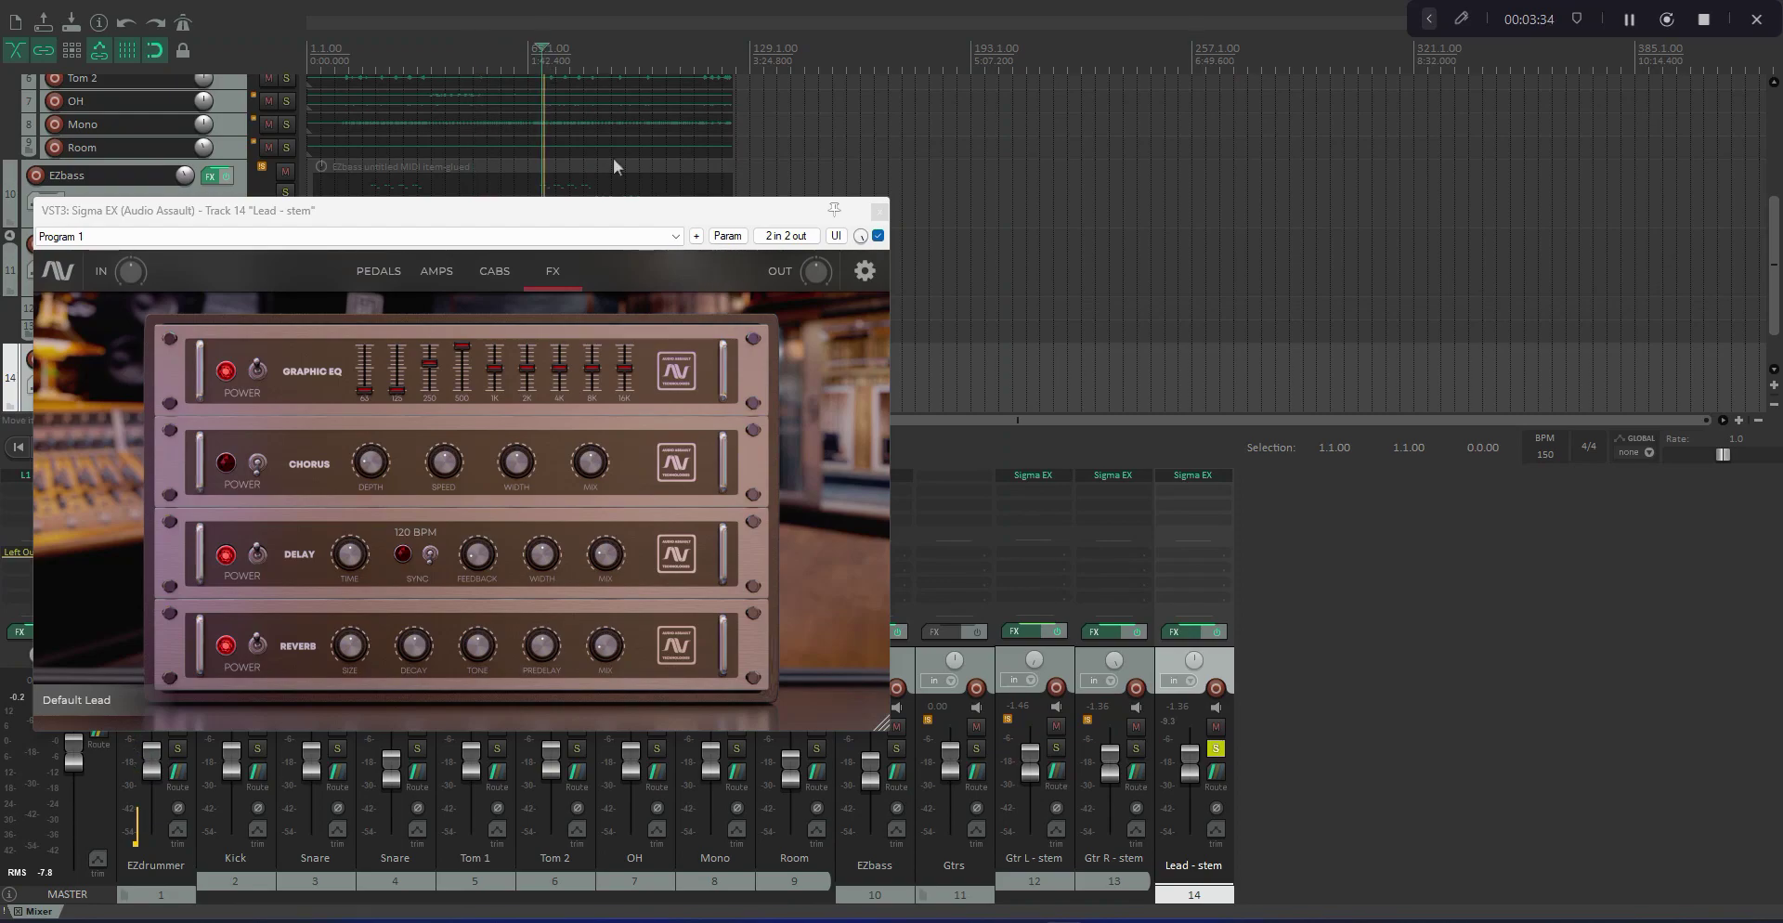
{"action": "left_click_drag", "start_coordinate": [607, 223], "coordinate": [649, 225]}
{"action": "left_click", "coordinate": [483, 45]}
Reshape the upper graphic EQ bands, raising 1K, 8K and 16K, compare with the EQ off, and close the plugin window.
{"action": "left_click_drag", "start_coordinate": [564, 357], "coordinate": [664, 384]}
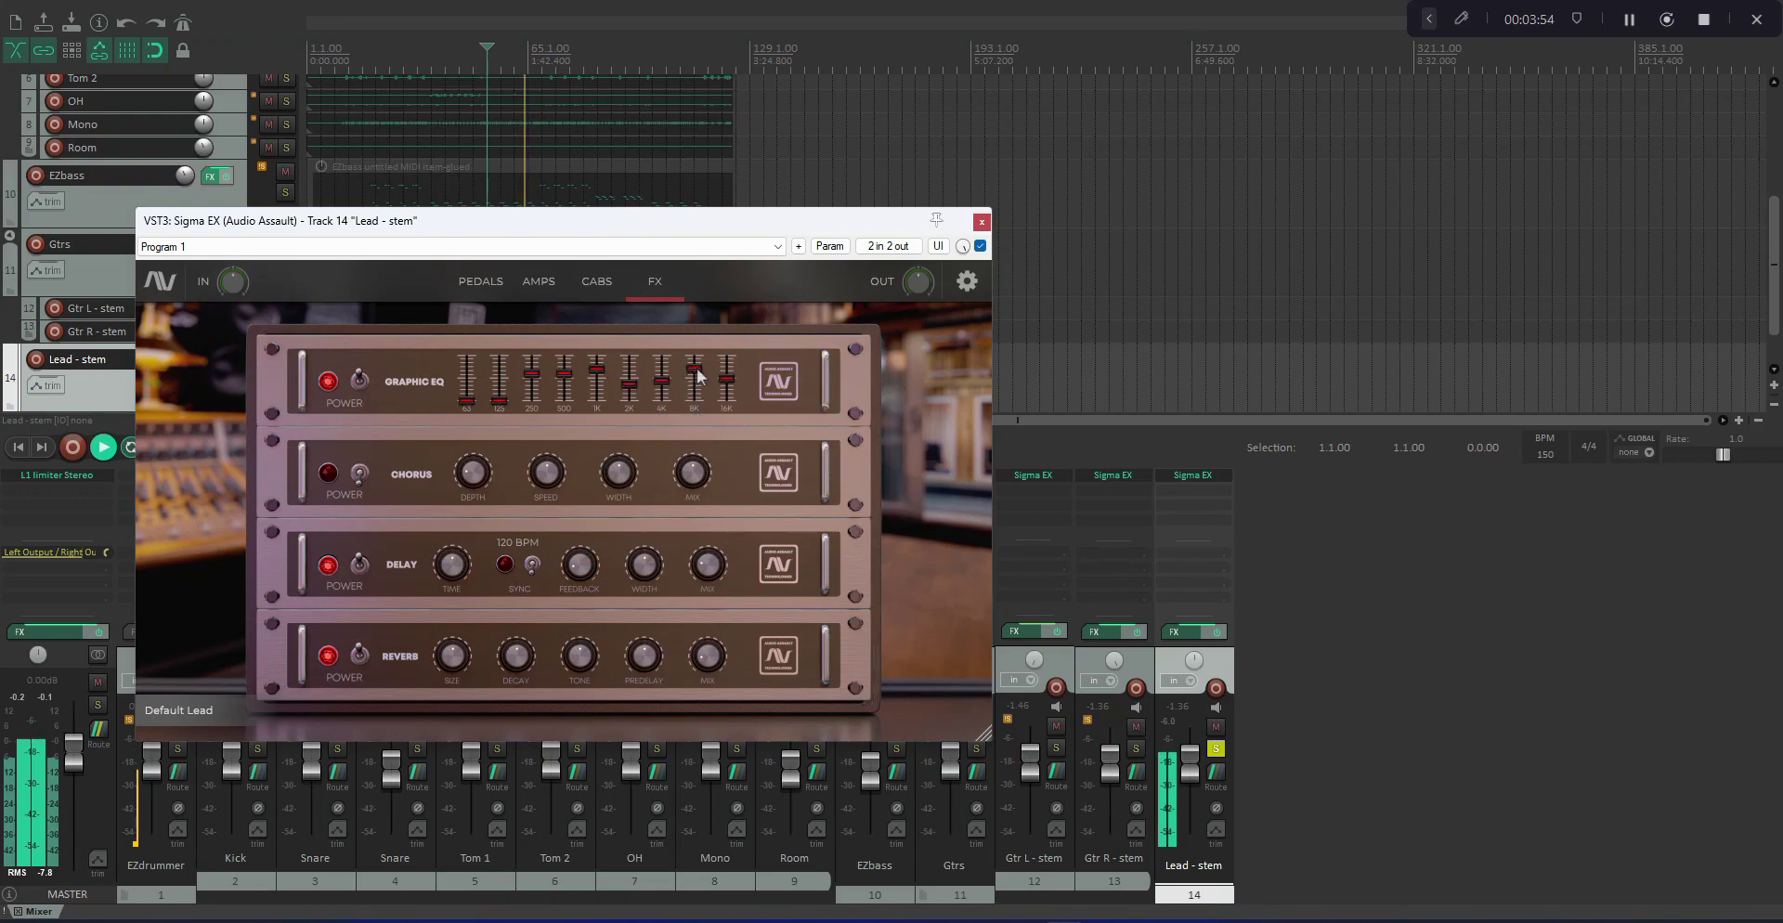
{"action": "left_click_drag", "start_coordinate": [727, 375], "coordinate": [724, 371]}
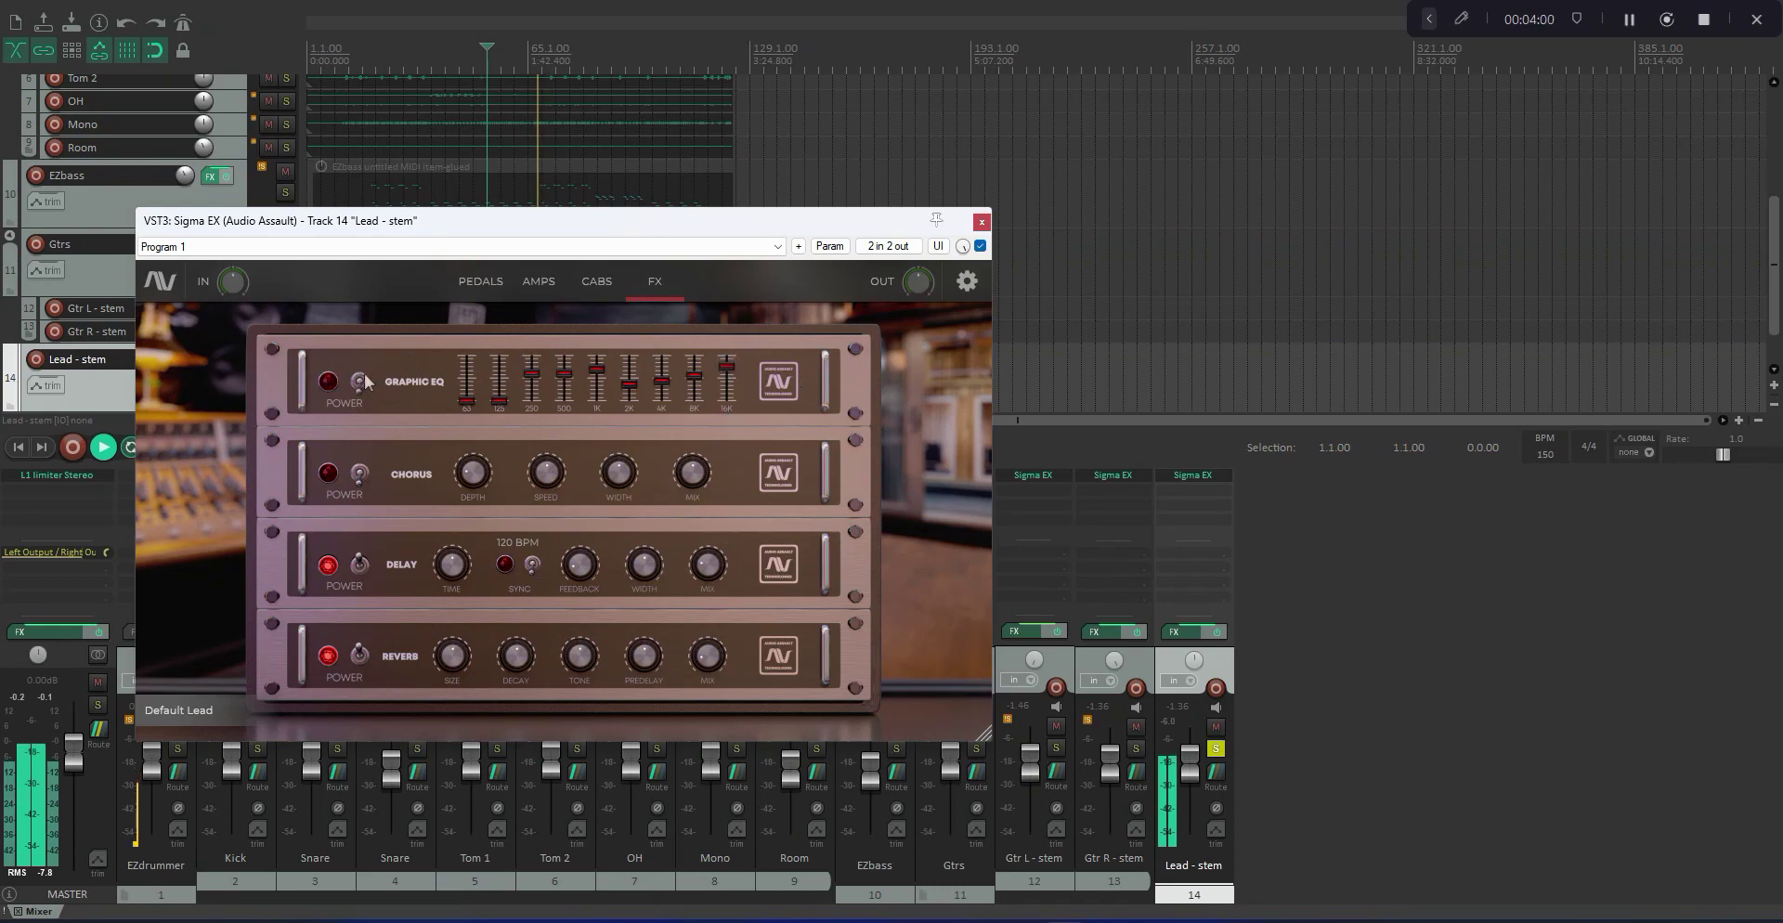
{"action": "left_click", "coordinate": [981, 221]}
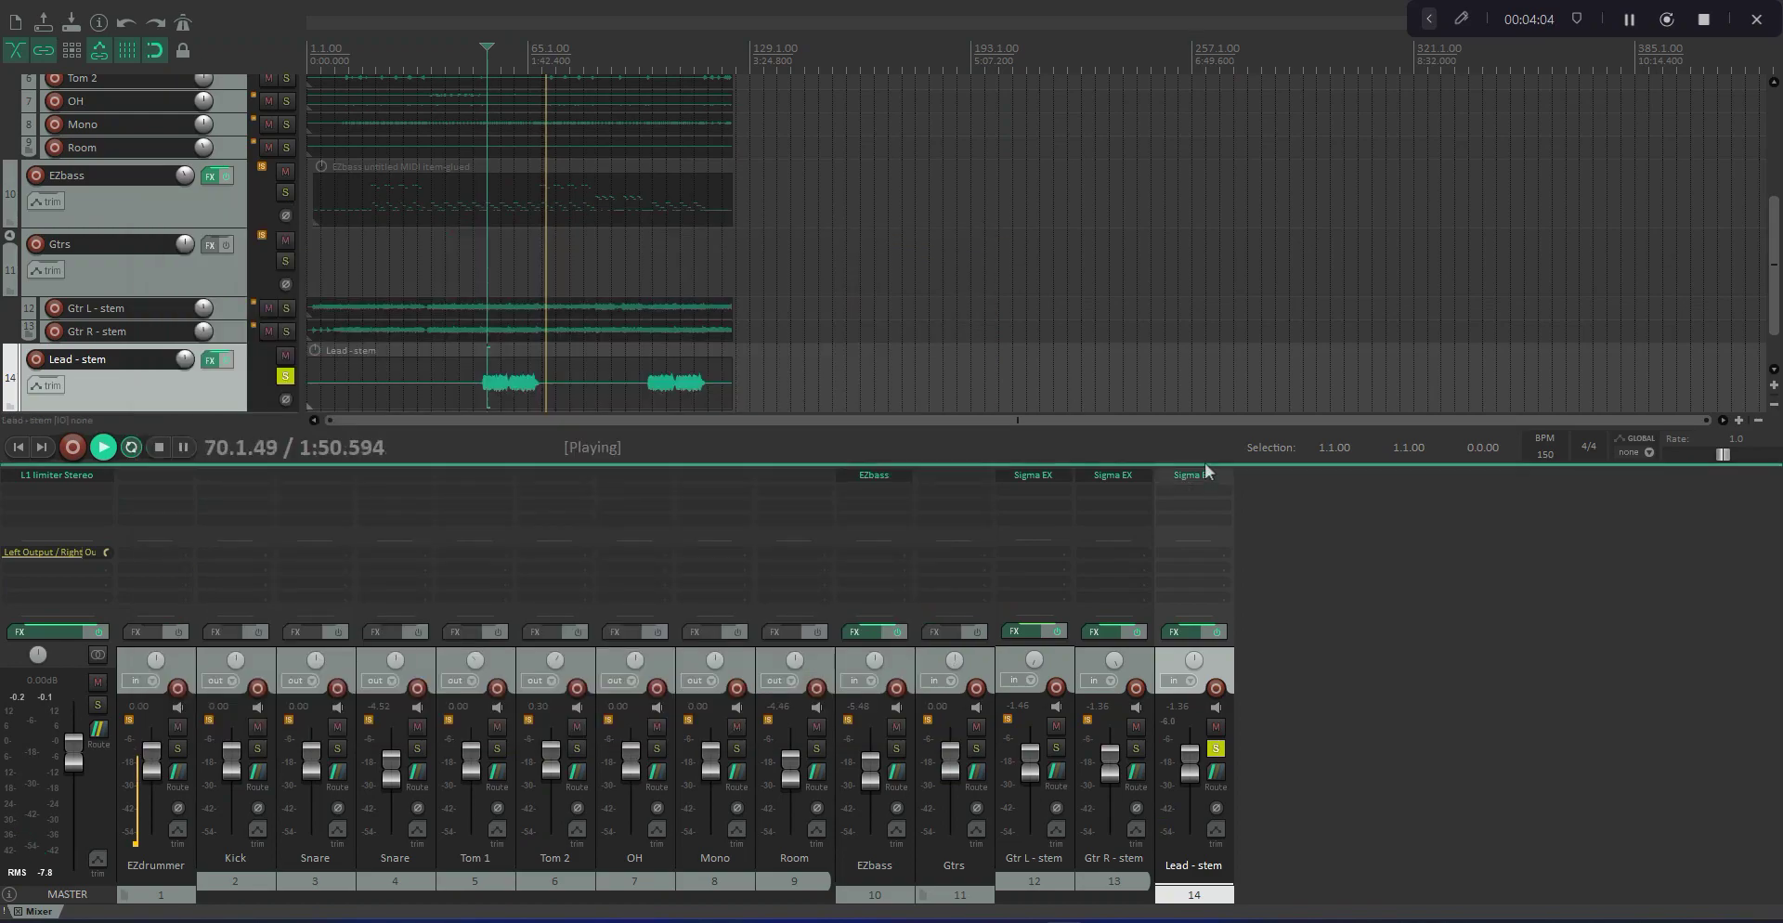
Reopen the Sigma EX on Lead - stem to review its pedals, cabinet and rack effects, close it and unsolo the track.
{"action": "left_click", "coordinate": [1196, 475]}
{"action": "left_click", "coordinate": [480, 283]}
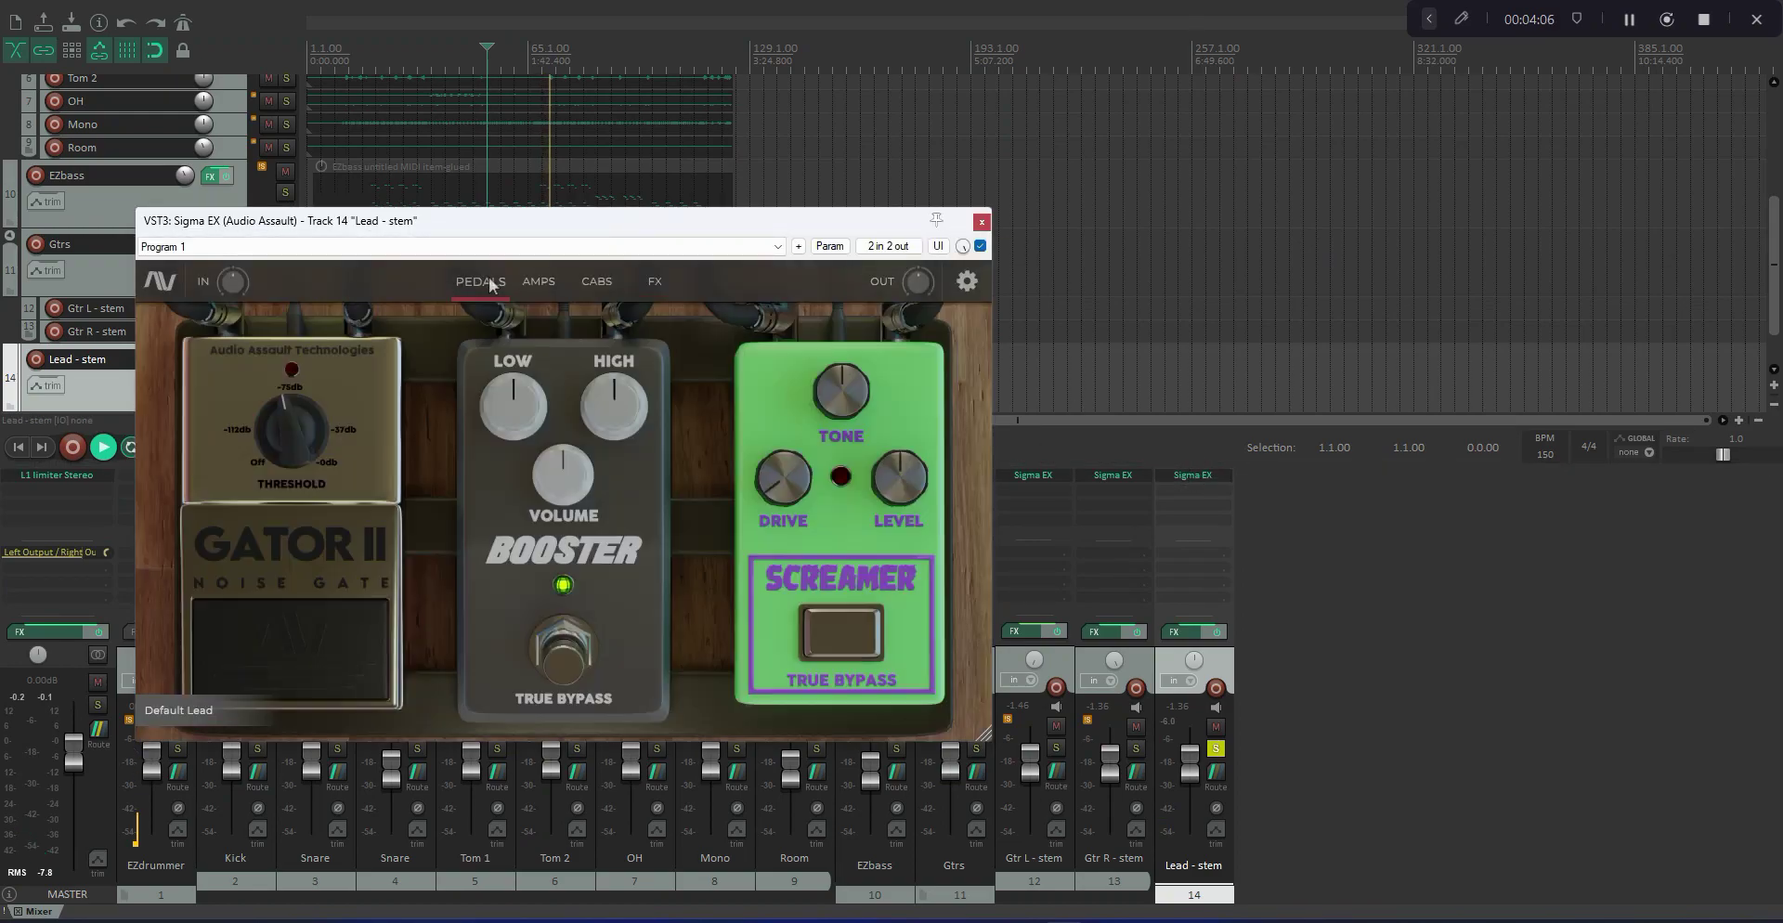
{"action": "mouse_move", "coordinate": [305, 450]}
{"action": "left_click", "coordinate": [596, 282]}
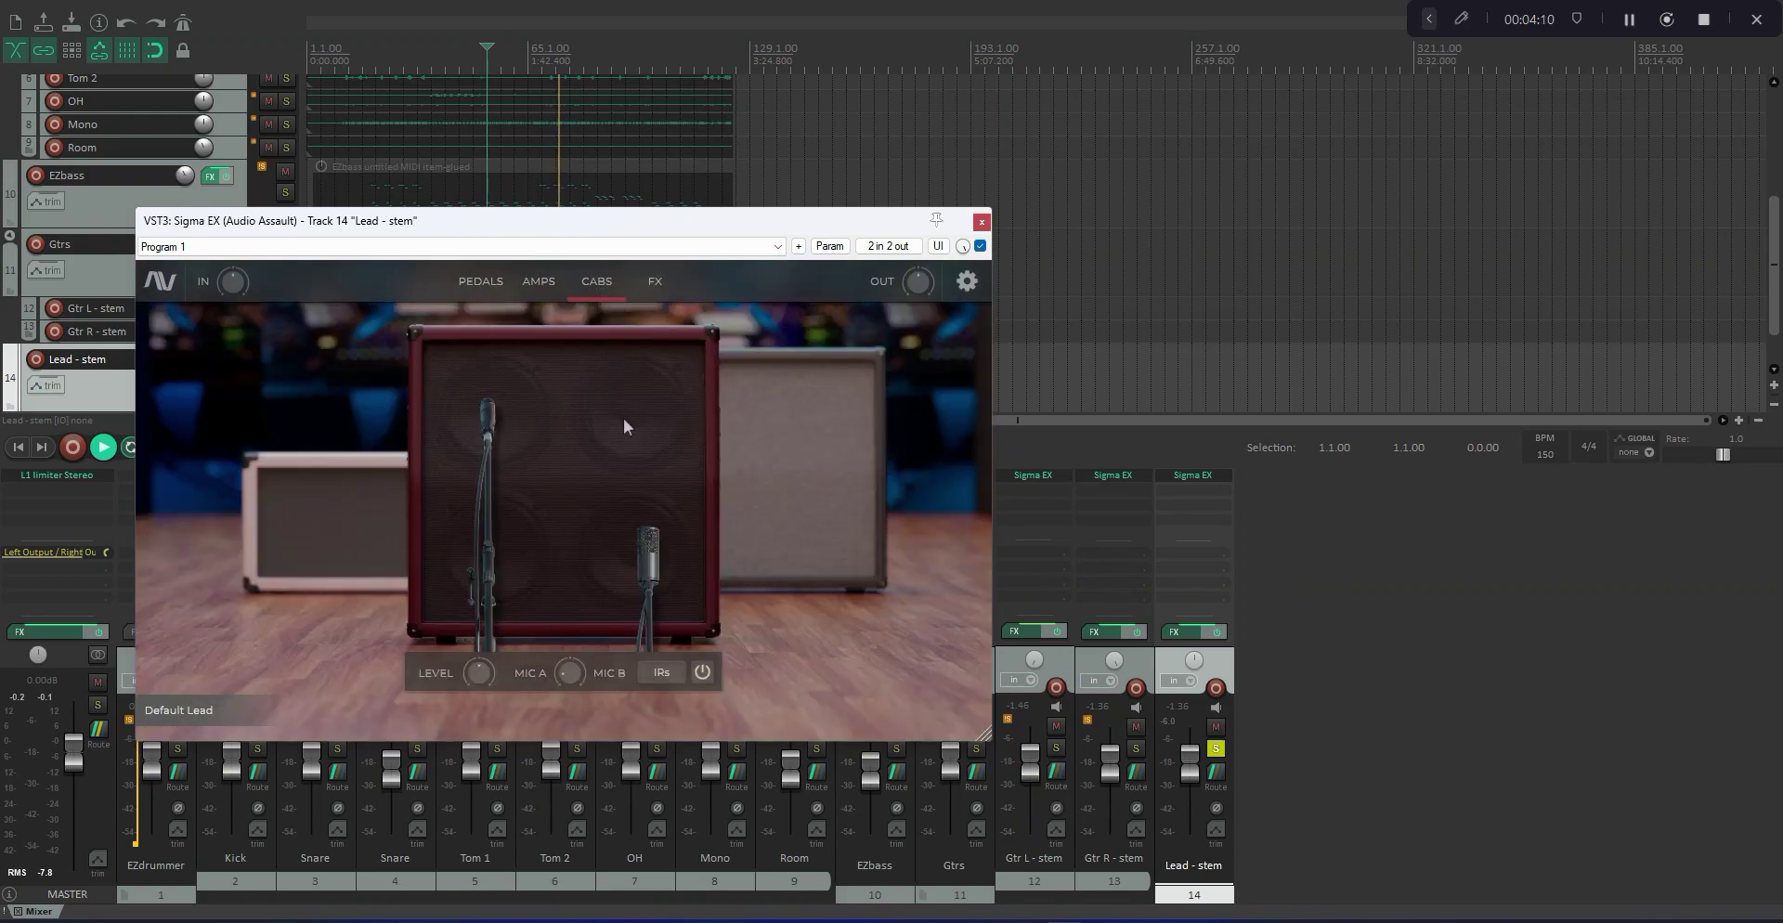
{"action": "left_click", "coordinate": [656, 283]}
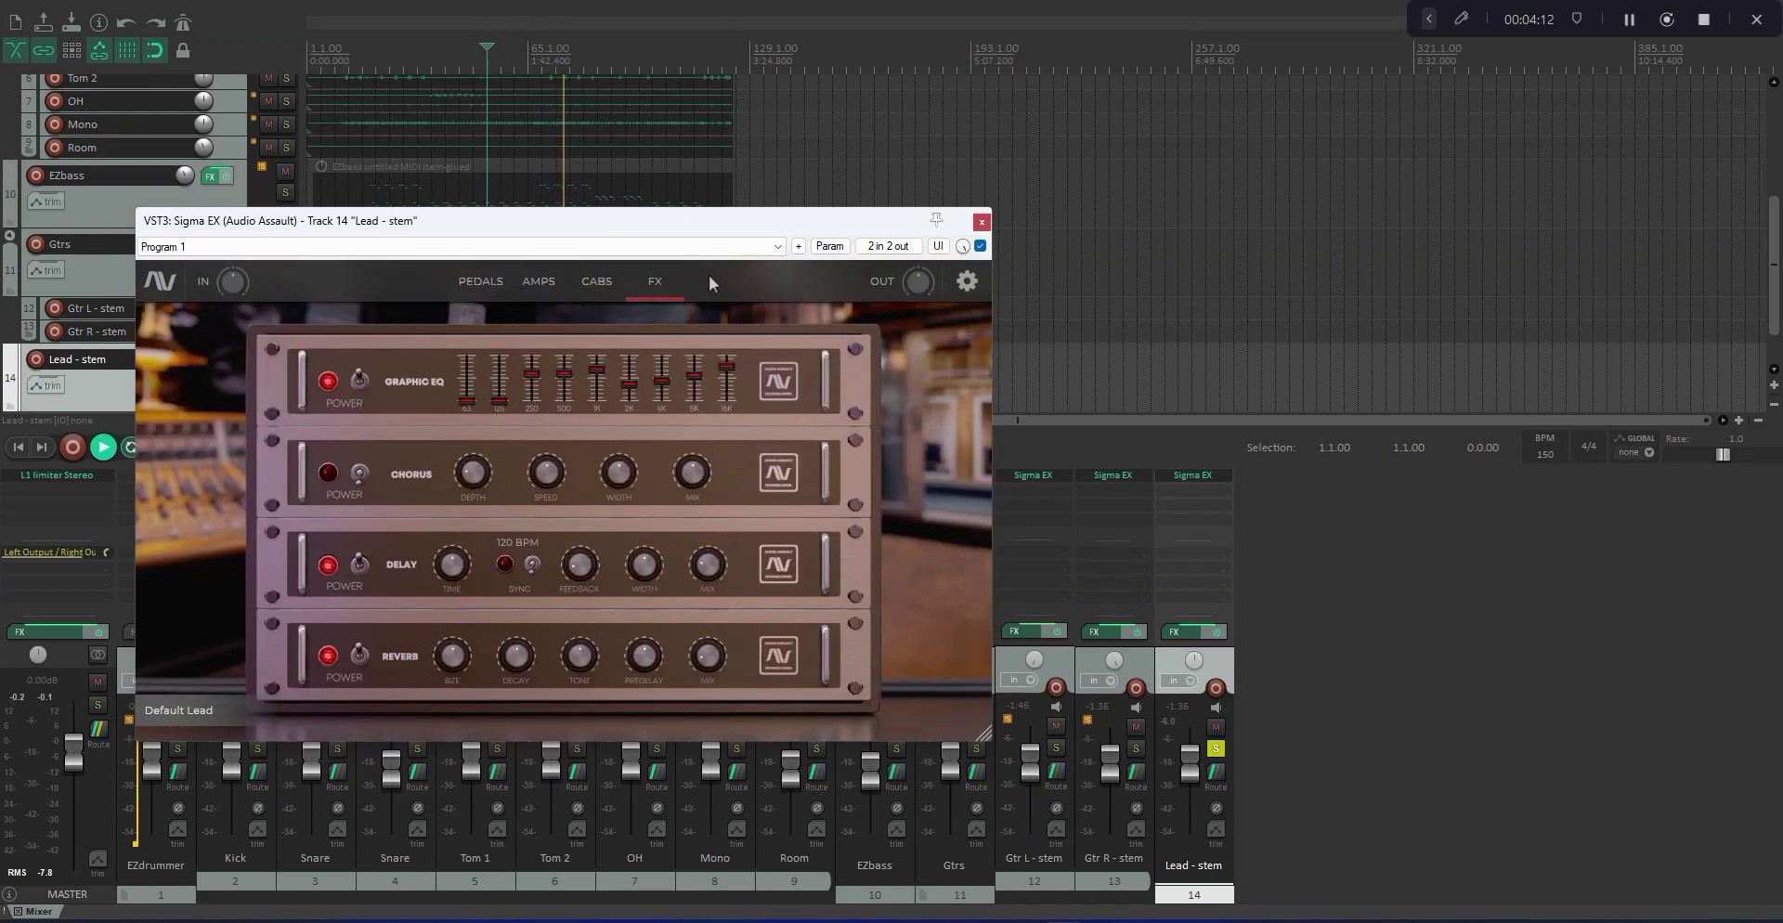
{"action": "left_click", "coordinate": [481, 281]}
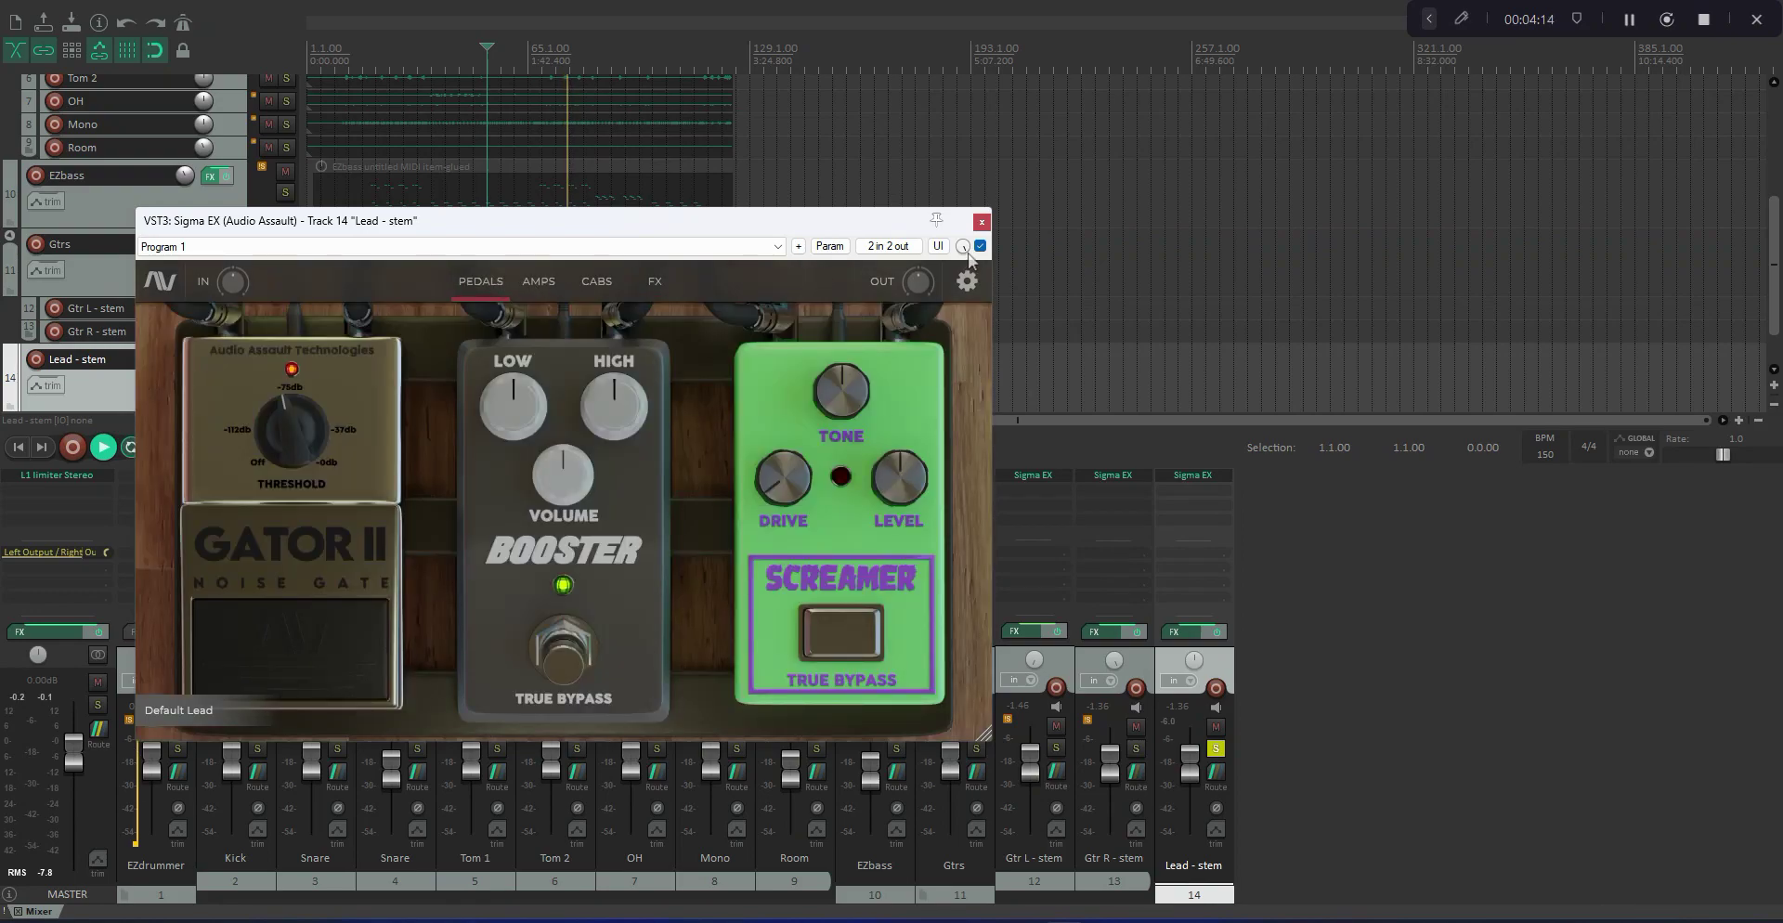
{"action": "left_click", "coordinate": [983, 223]}
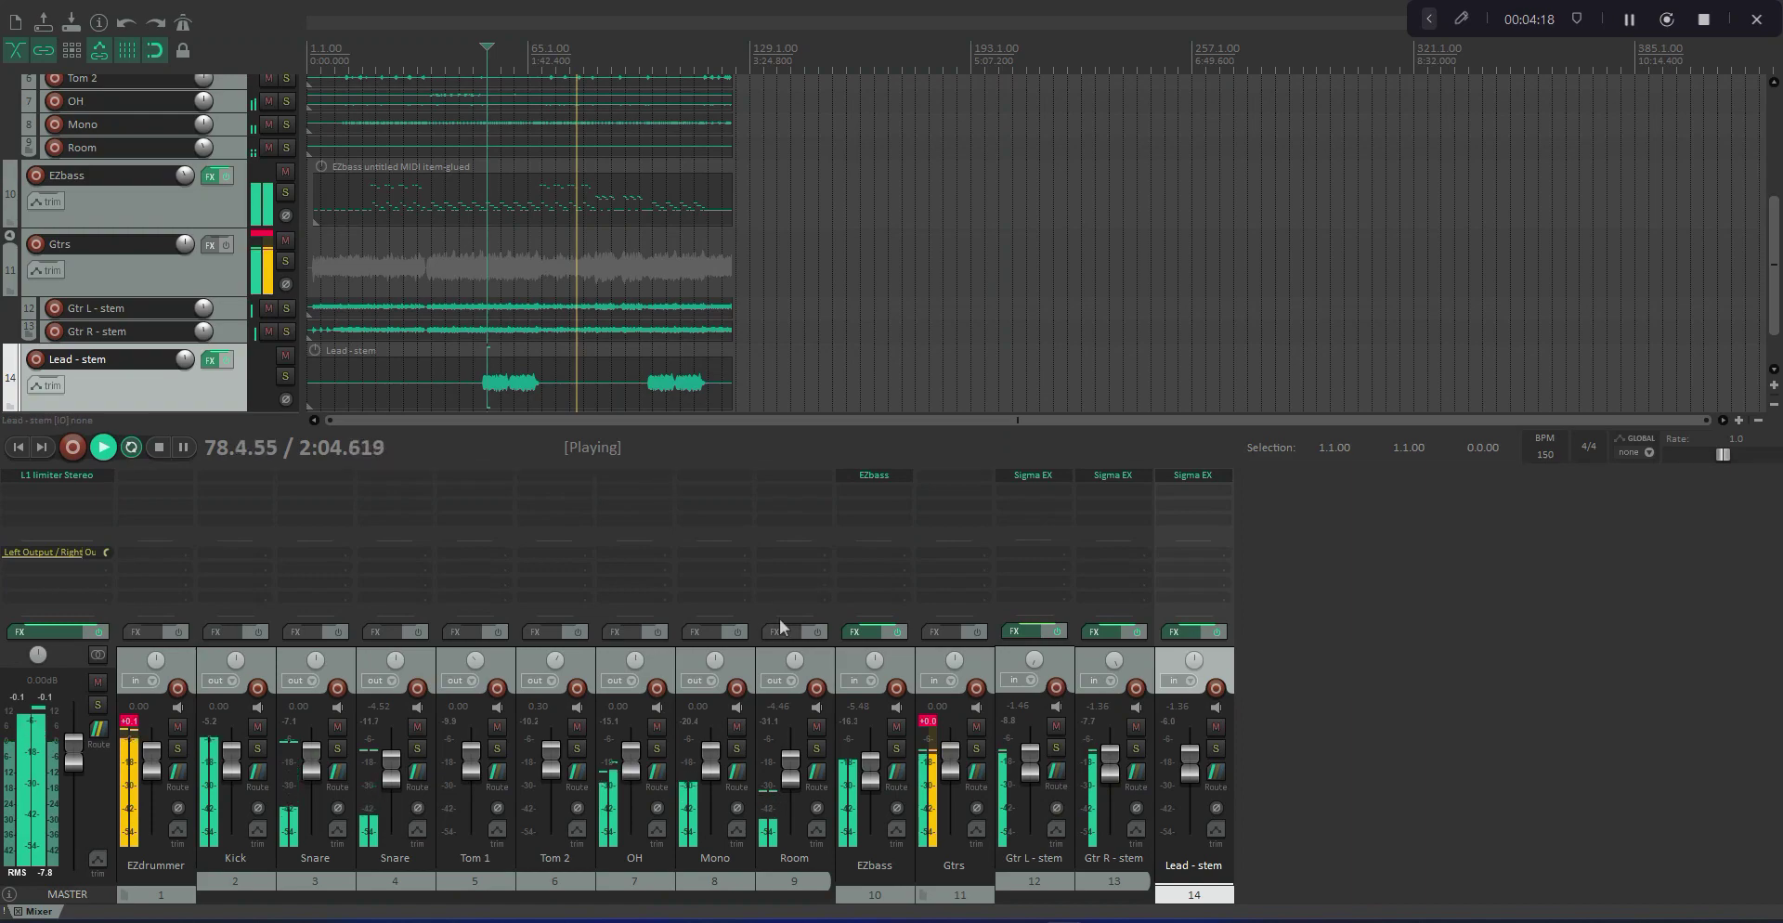
Clear the Gtrs peak reading and reset the Gtr L - stem and Gtr R - stem volumes to 0.00 dB.
{"action": "left_click", "coordinate": [935, 817]}
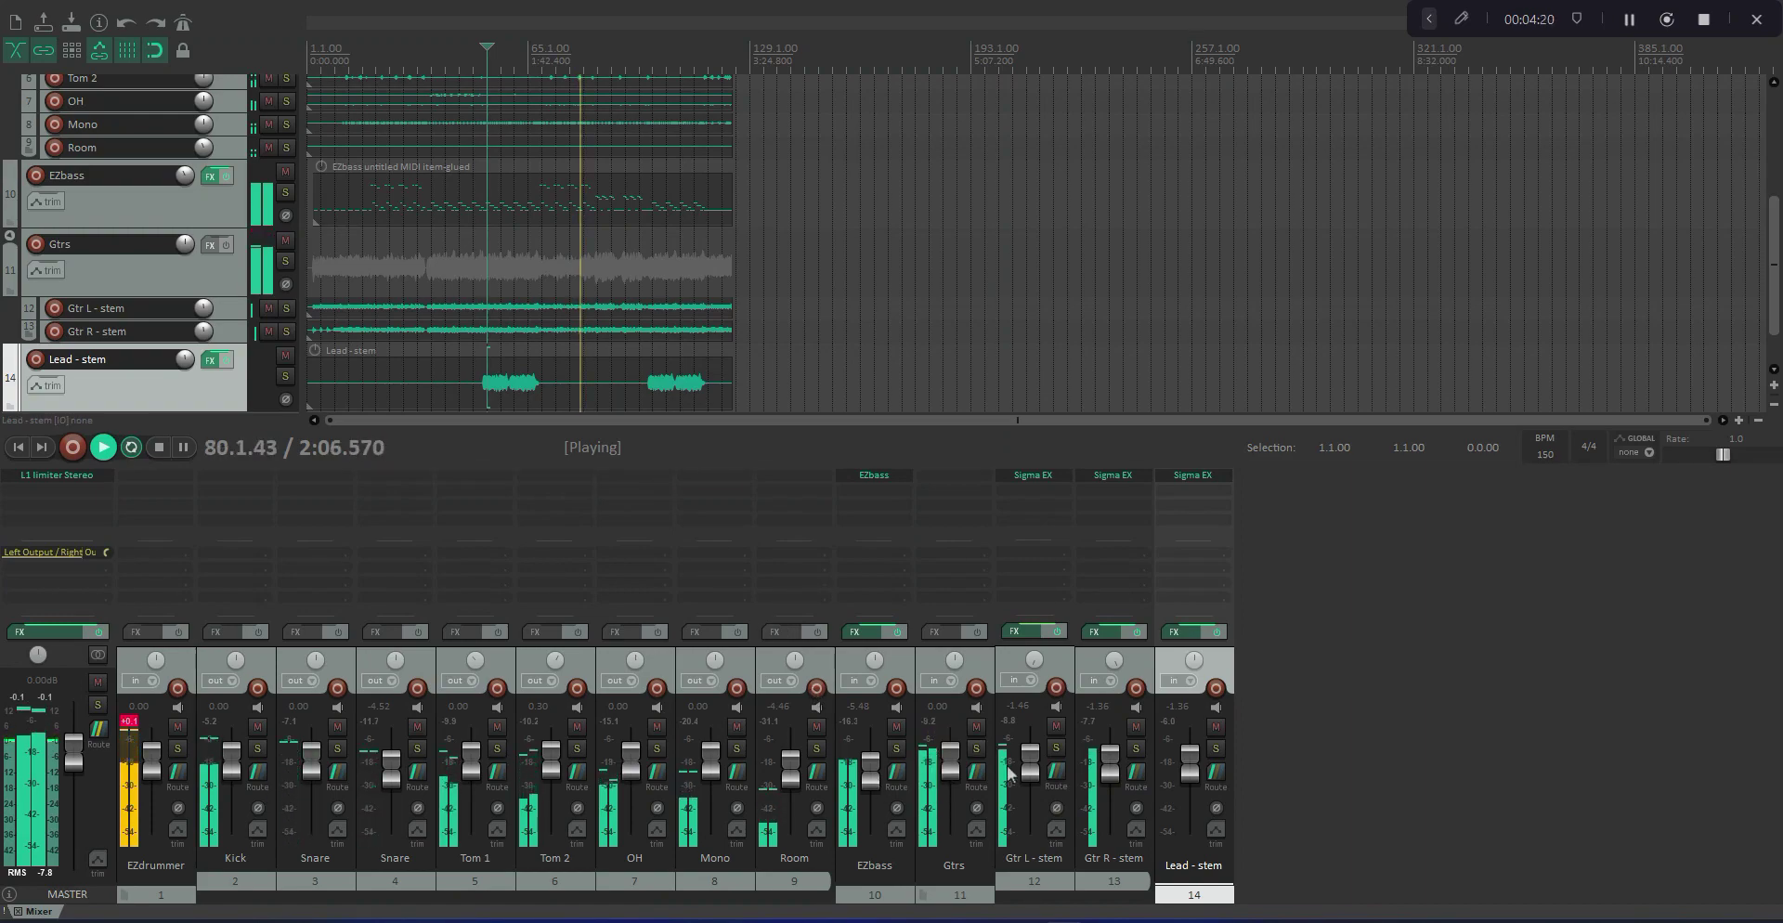
{"action": "double_click", "coordinate": [1029, 771]}
{"action": "double_click", "coordinate": [1110, 767]}
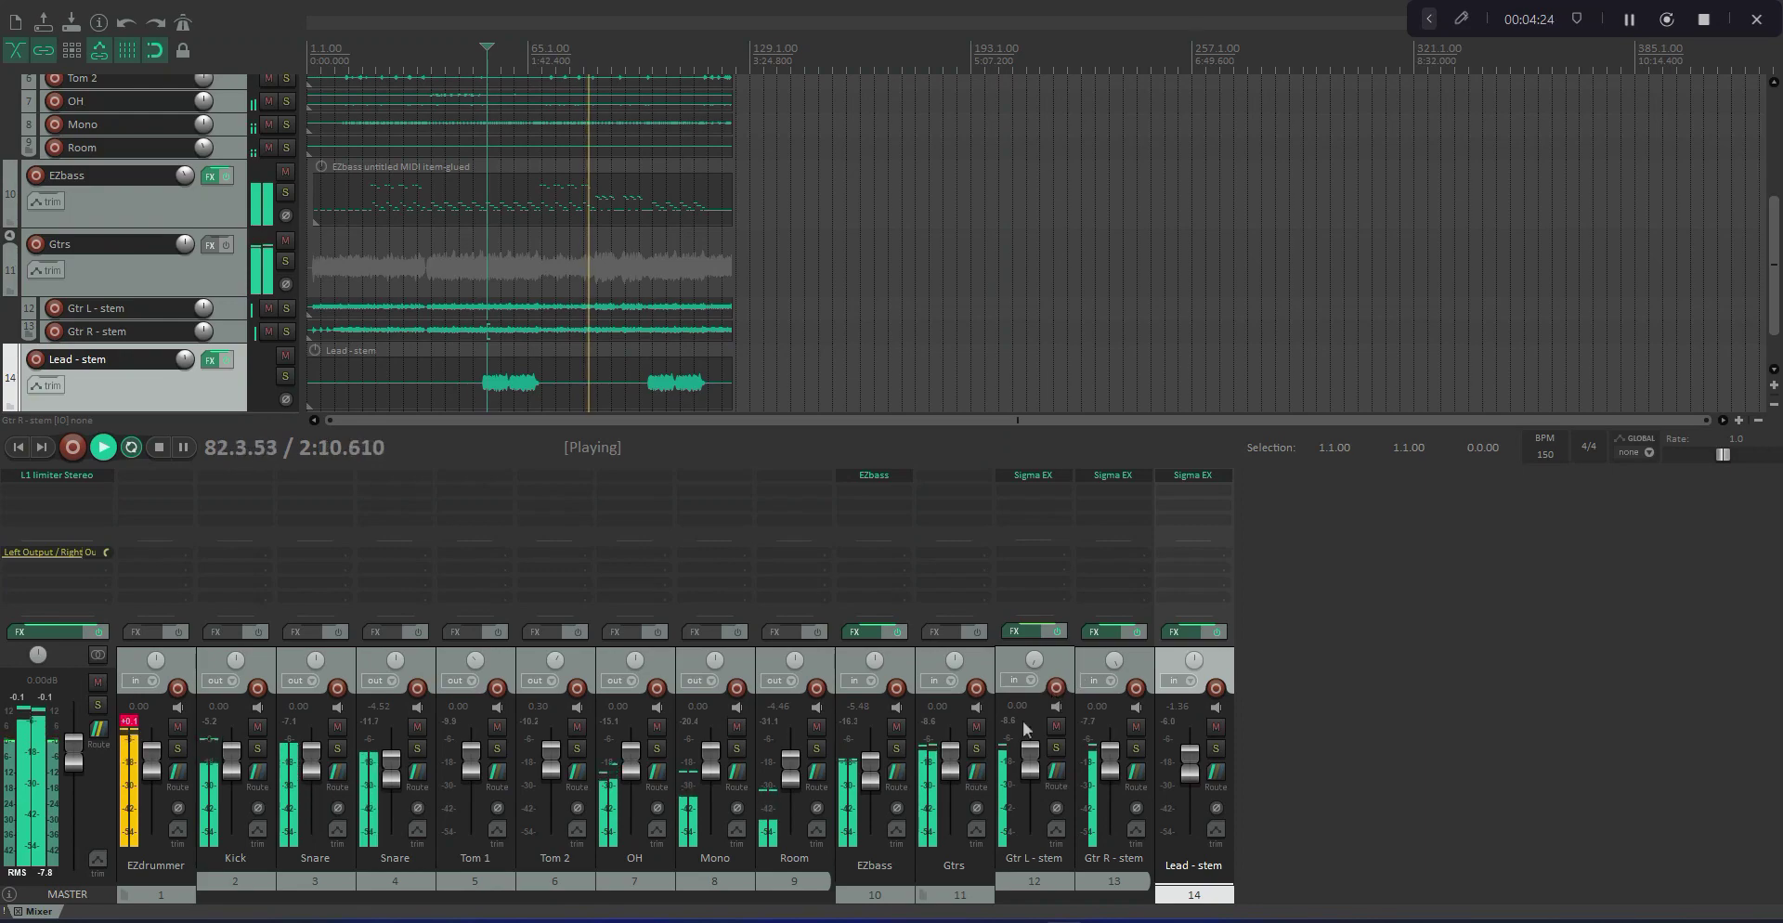
Check the Gtrs folder in solo, and lower the volumes of Gtrs to -3.38 dB, EZbass to -7.56 dB and Lead - stem to -4.27 dB.
{"action": "left_click", "coordinate": [980, 750]}
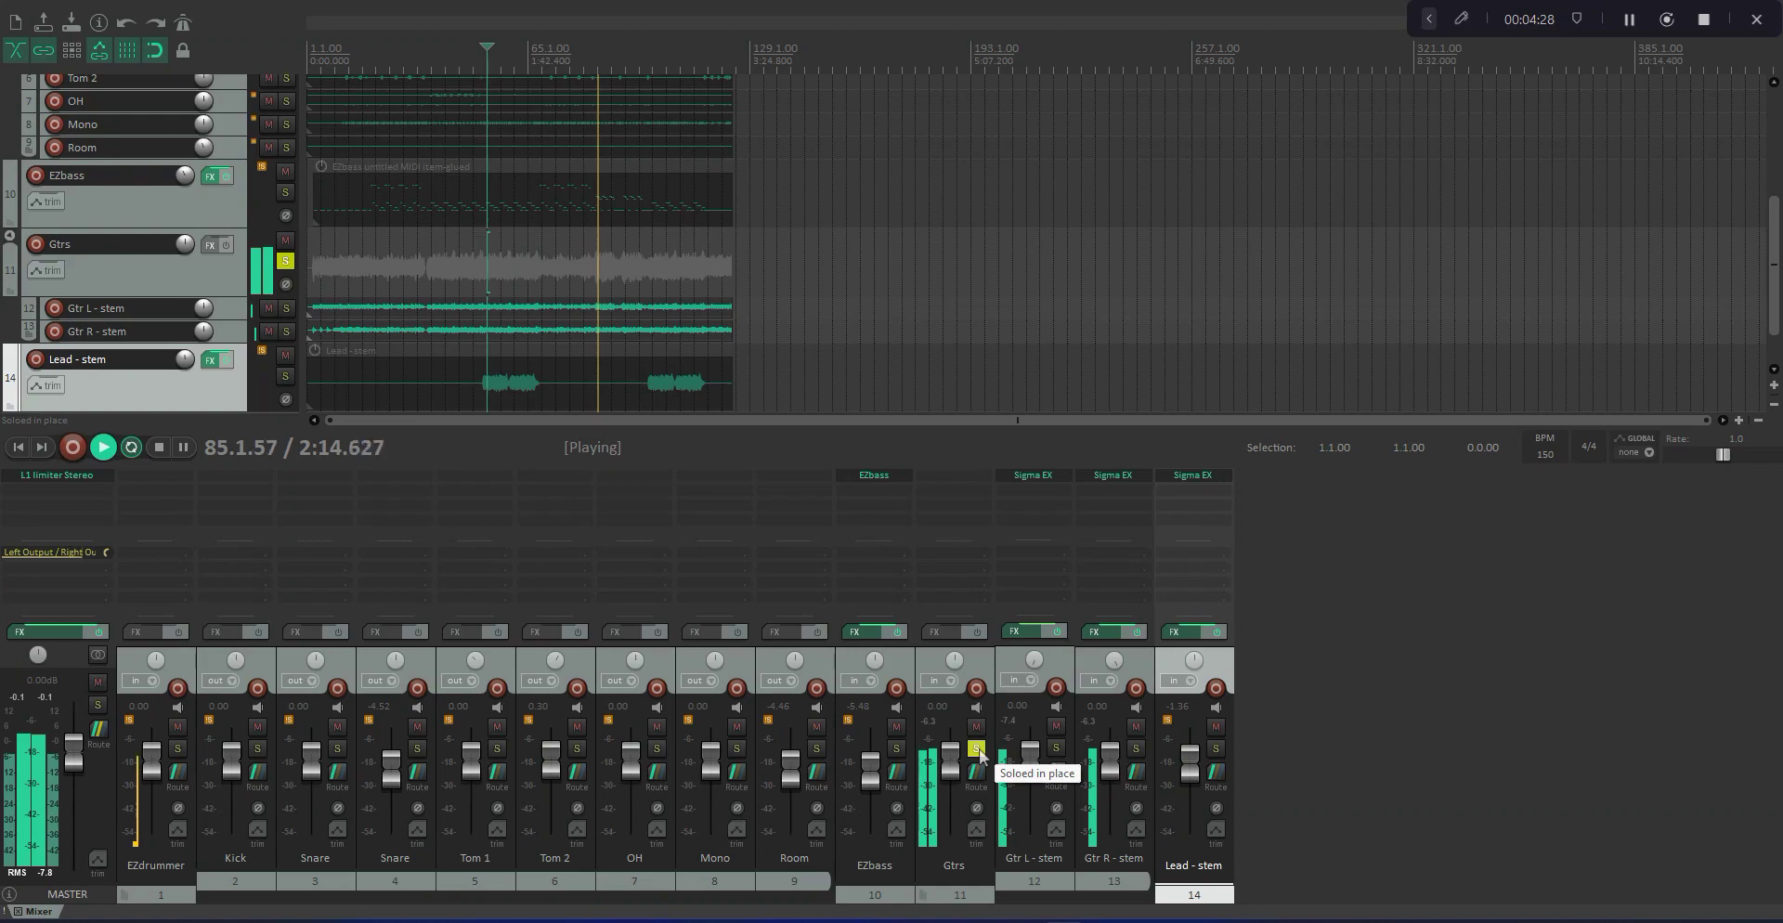
{"action": "left_click", "coordinate": [978, 750]}
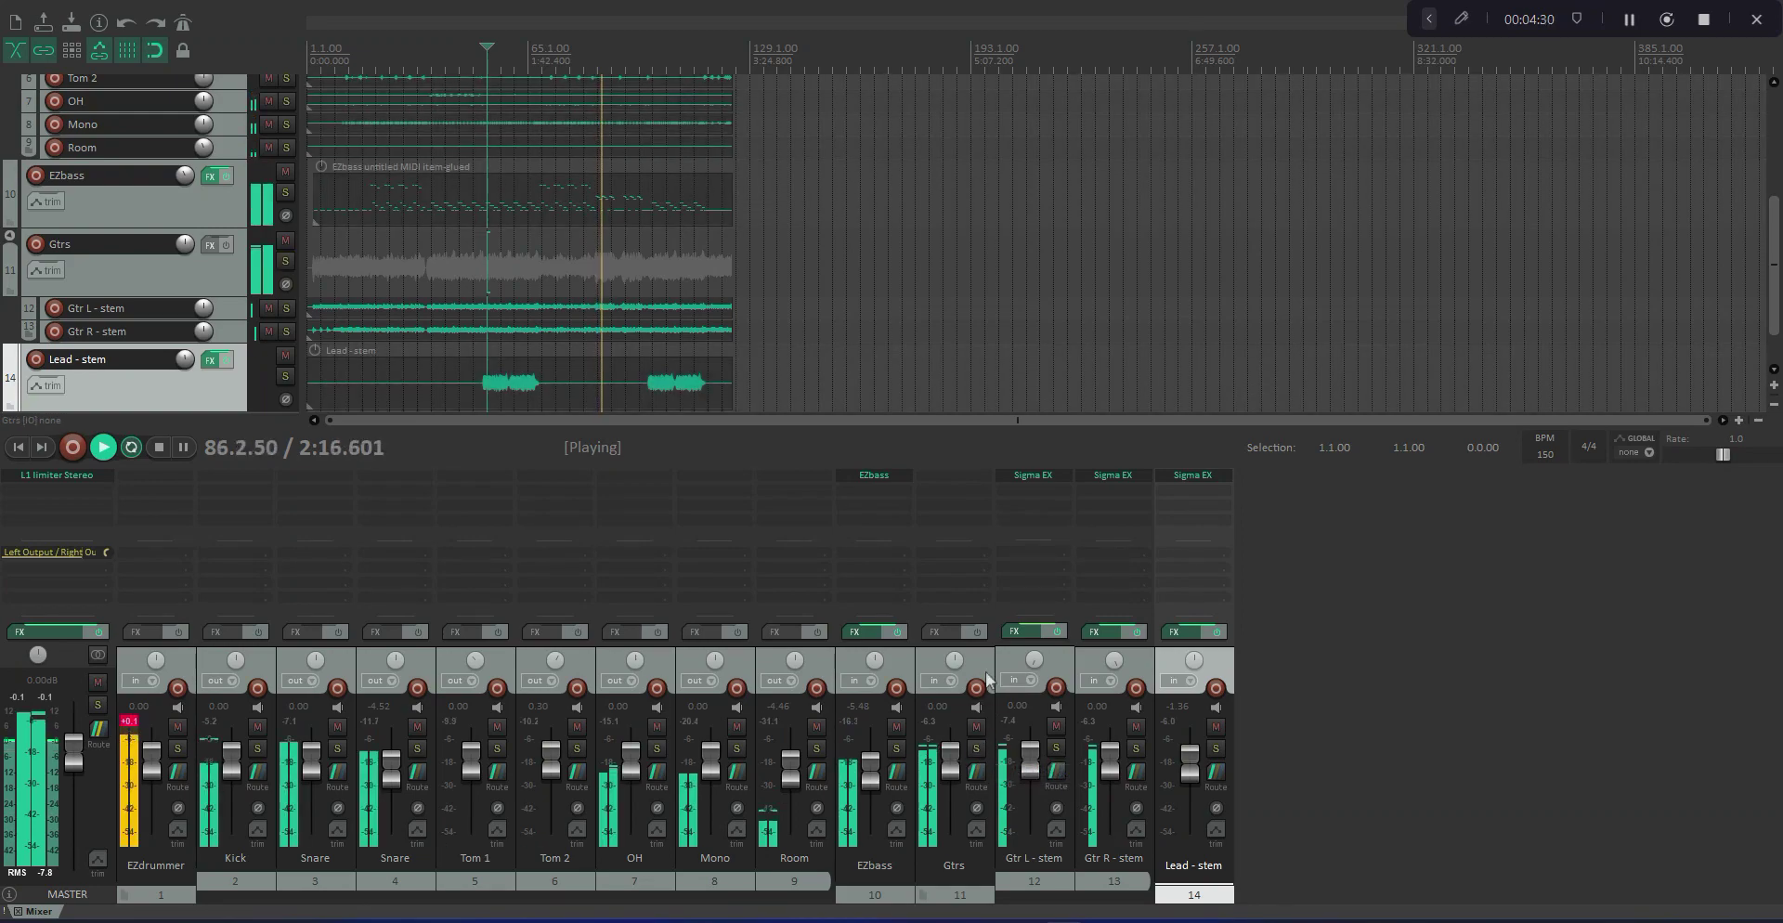
{"action": "mouse_move", "coordinate": [949, 767]}
{"action": "left_mouse_down"}
{"action": "mouse_move", "coordinate": [948, 782]}
{"action": "mouse_move", "coordinate": [864, 784]}
{"action": "mouse_move", "coordinate": [949, 777]}
{"action": "left_mouse_up"}
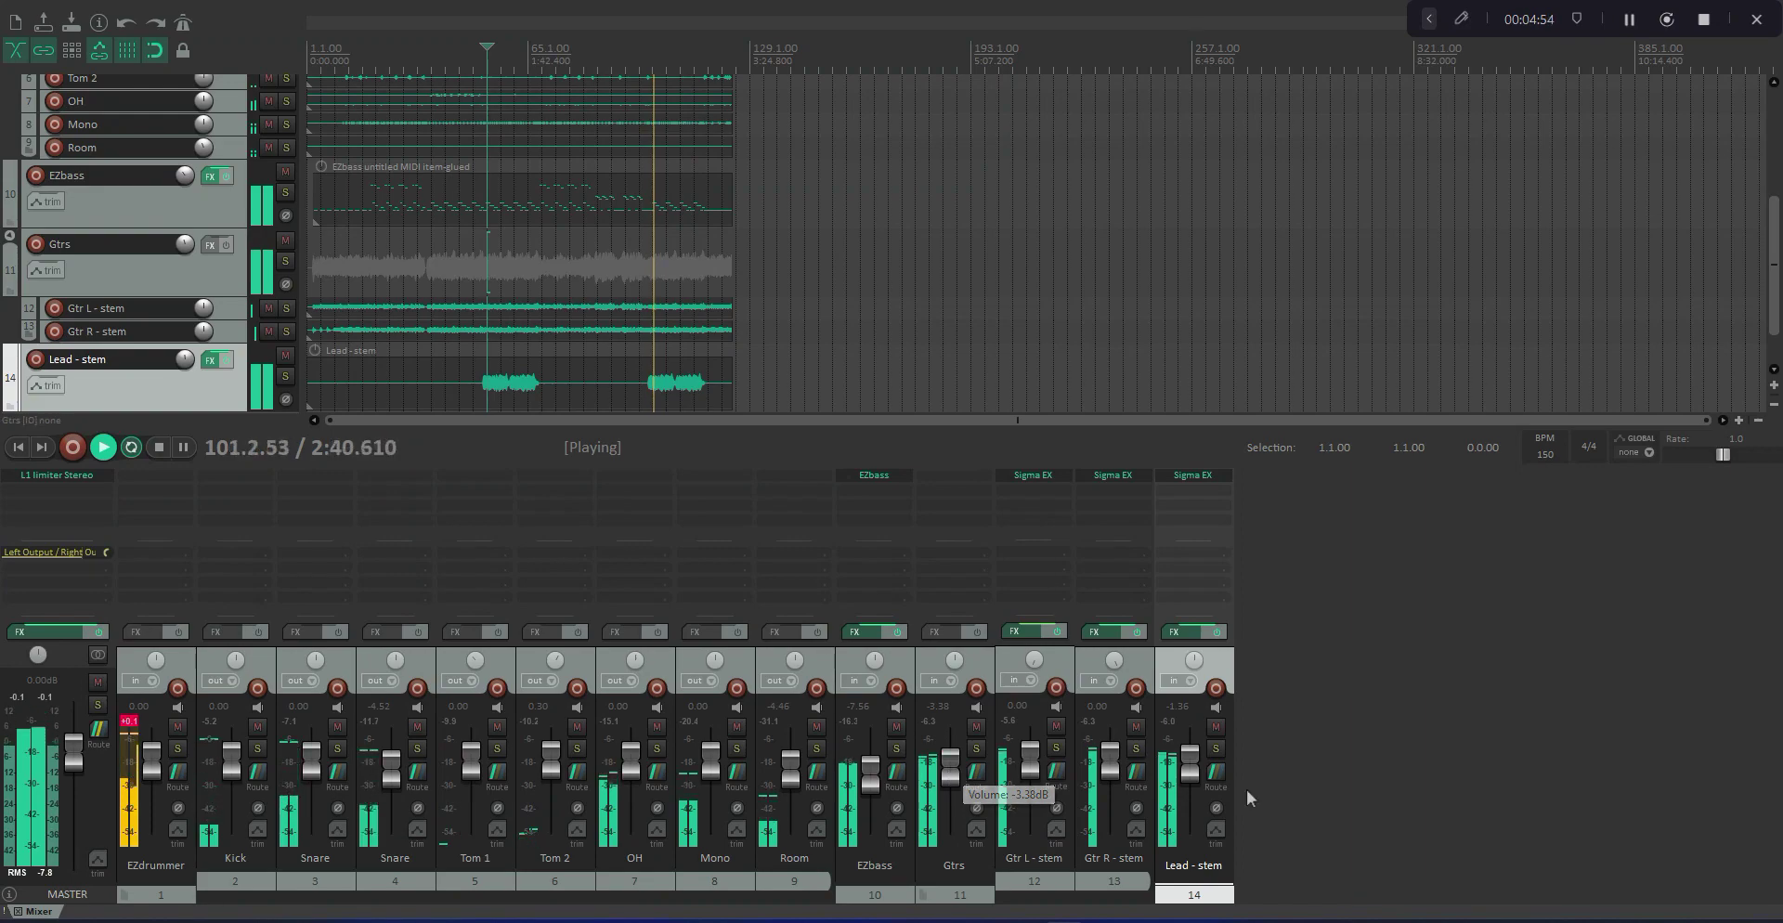
{"action": "left_click_drag", "start_coordinate": [1193, 772], "coordinate": [1192, 779]}
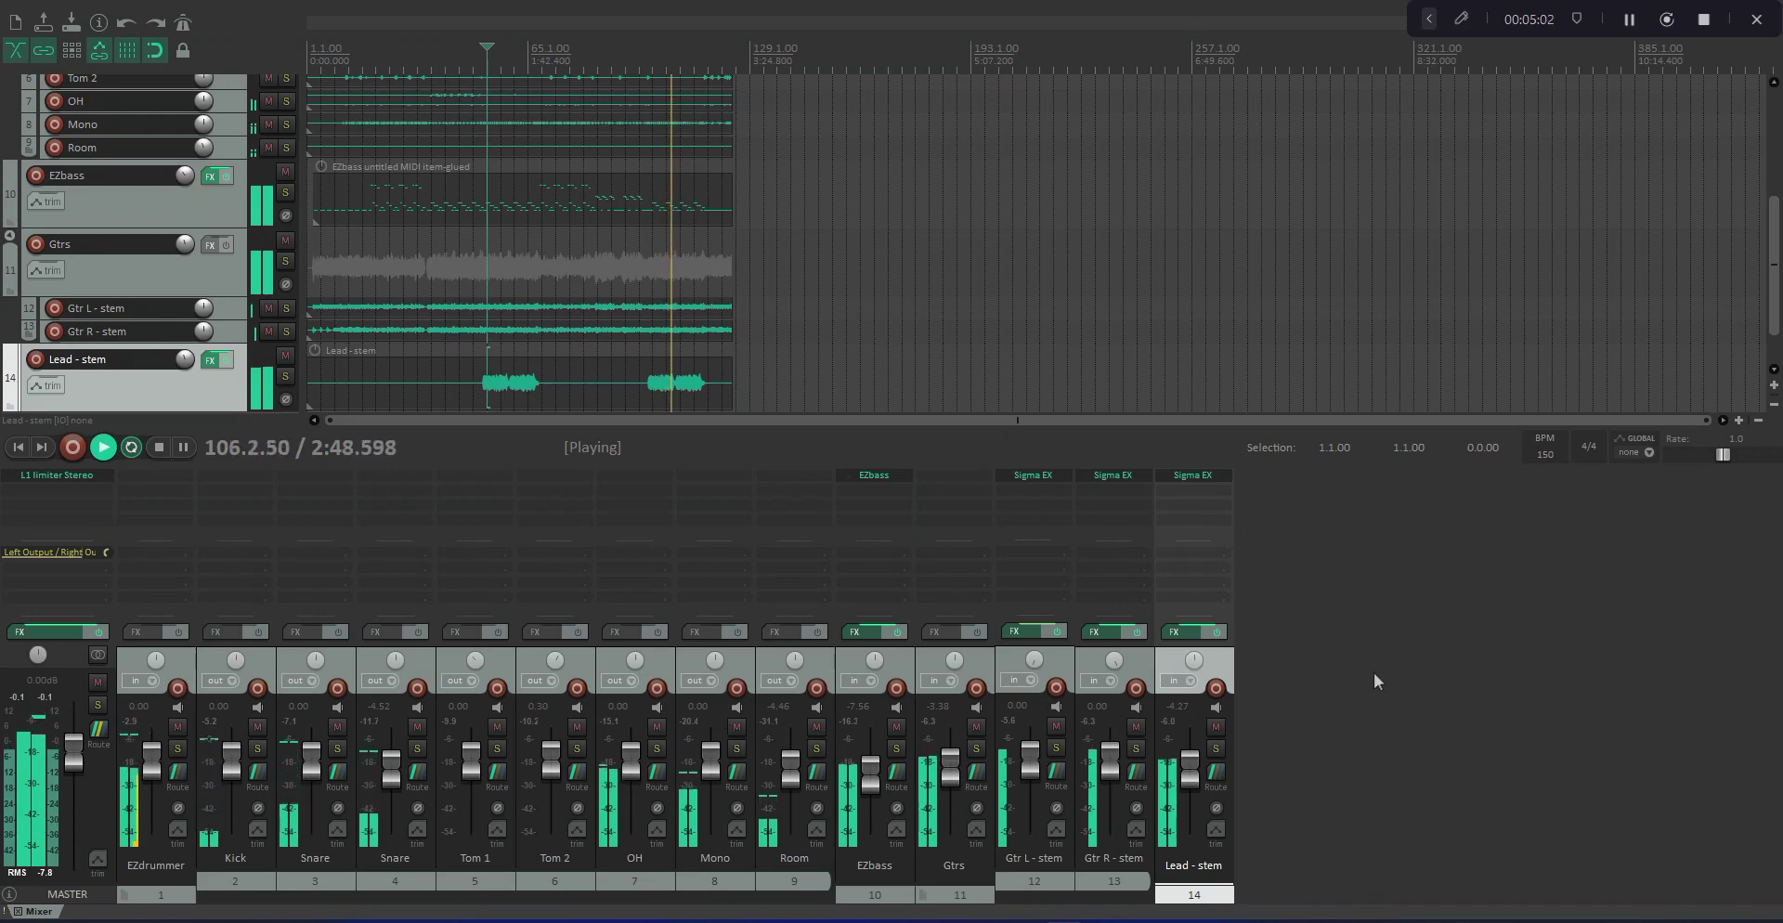
Open the Sigma EX on Gtr L - stem, switch its amp to the Crunch channel and solo the track.
{"action": "left_click", "coordinate": [1050, 476]}
{"action": "left_click_drag", "start_coordinate": [414, 24], "coordinate": [769, 333]}
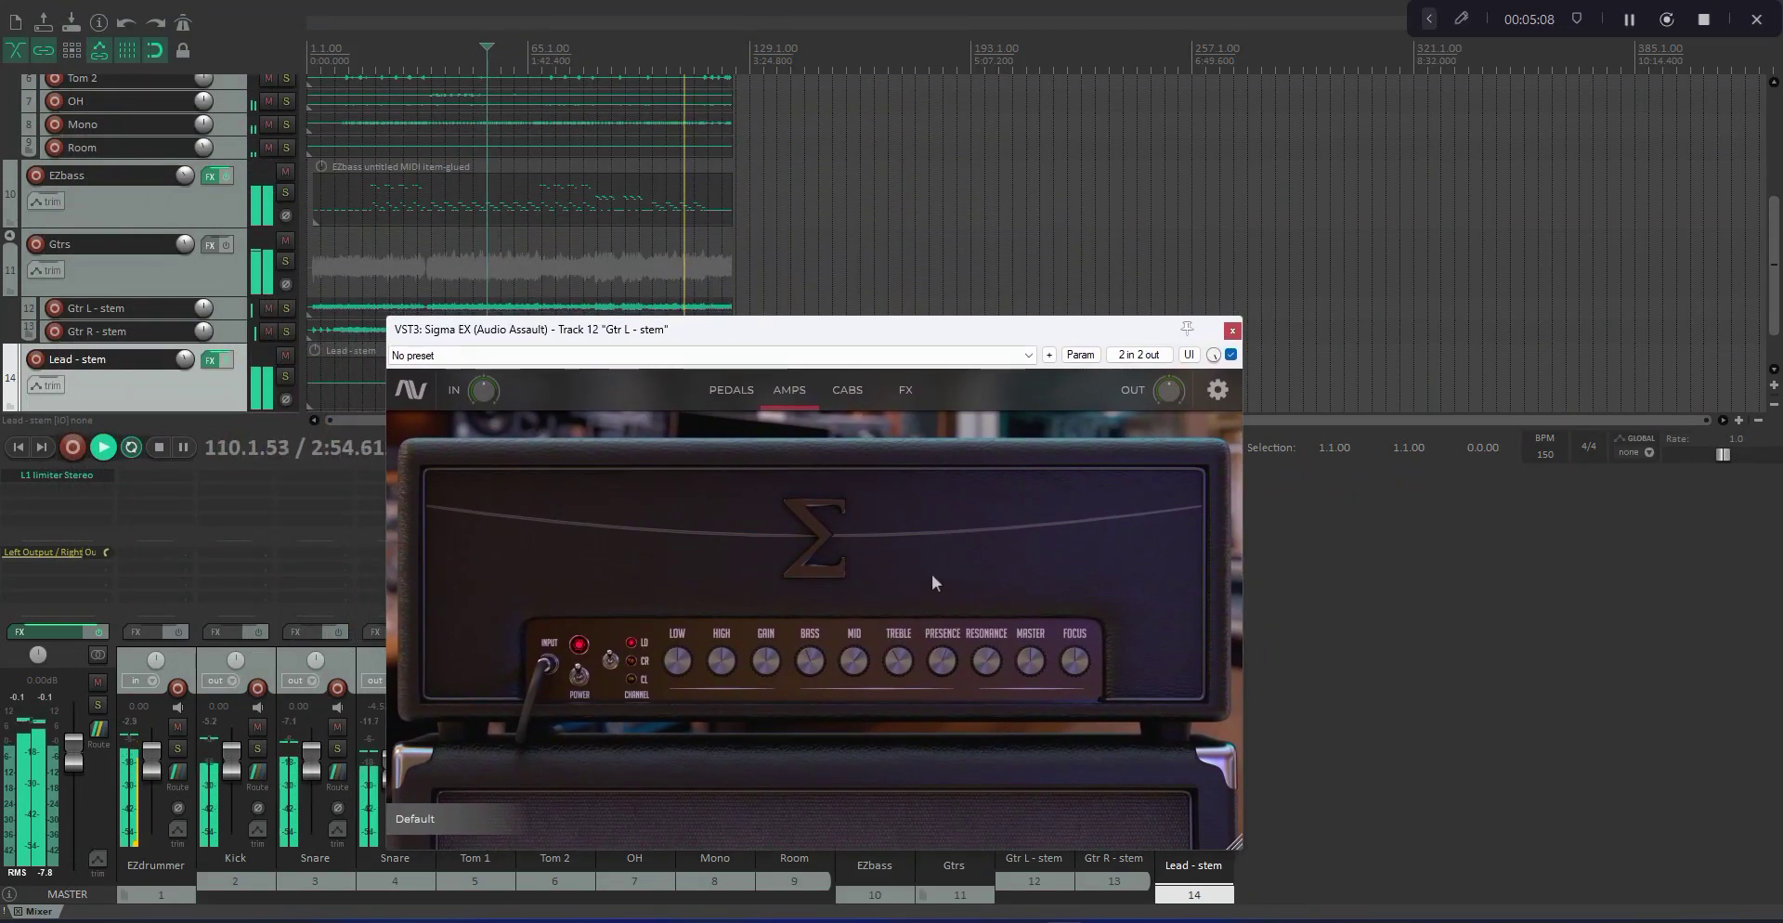
{"action": "left_click", "coordinate": [632, 662]}
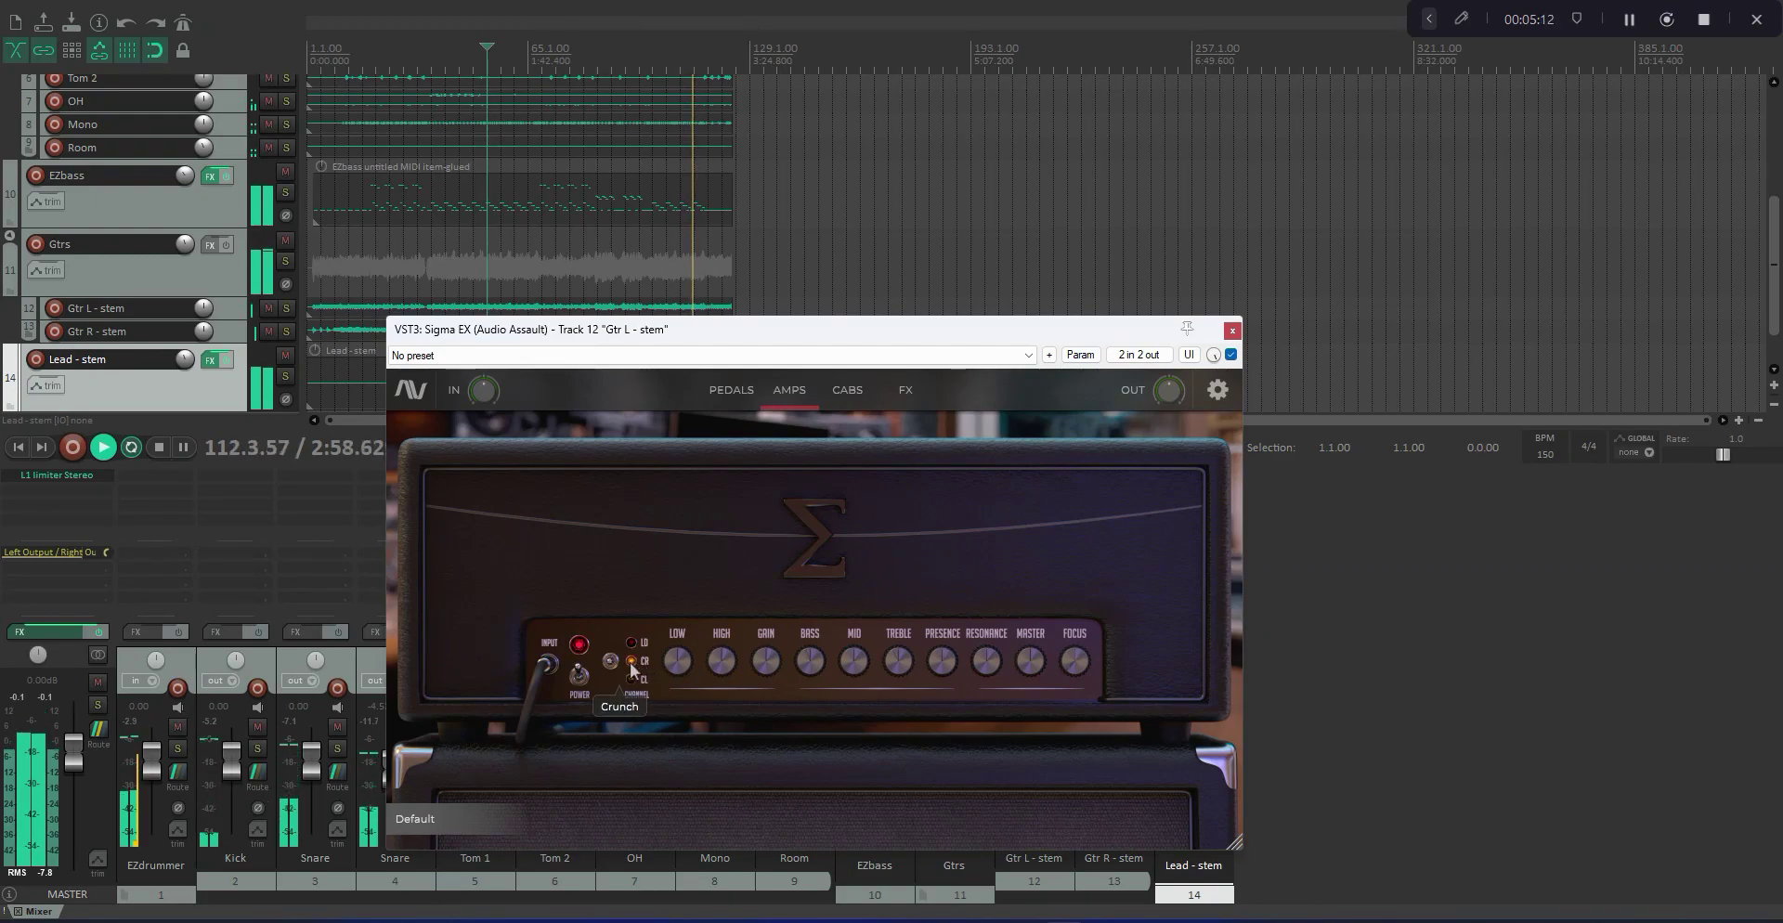
{"action": "left_click_drag", "start_coordinate": [1022, 329], "coordinate": [722, 267]}
{"action": "left_click", "coordinate": [1056, 748]}
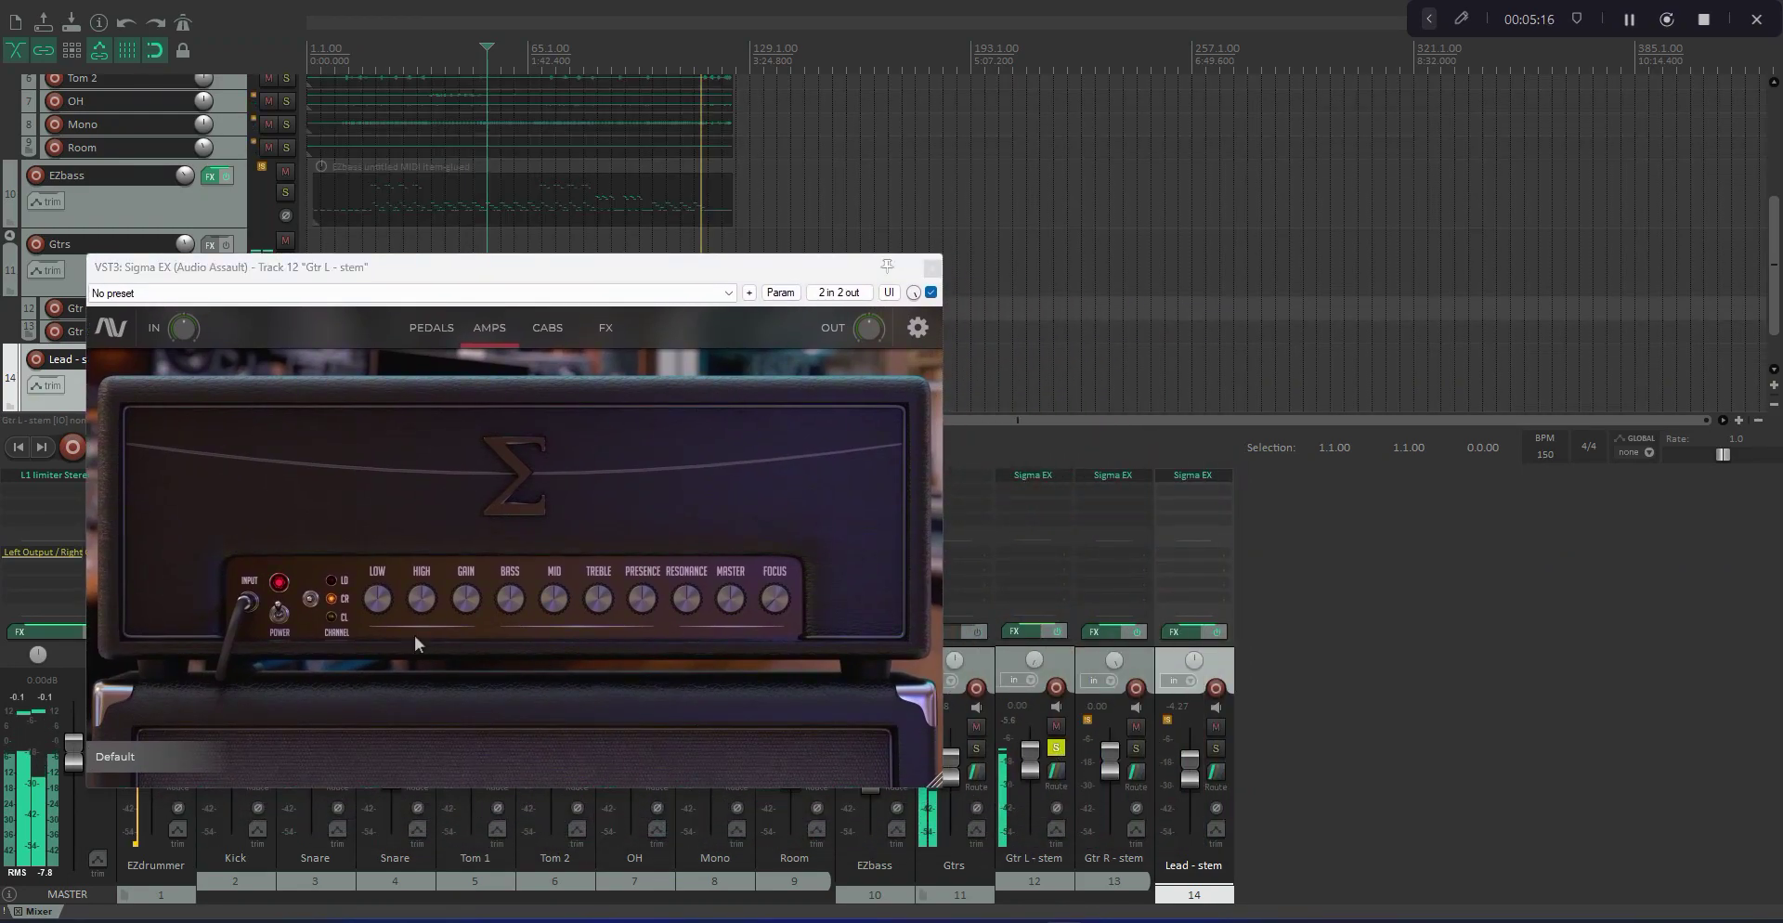
Try the amp's clean channel on Gtr L - stem and return it to the Crunch channel.
{"action": "left_click", "coordinate": [332, 617]}
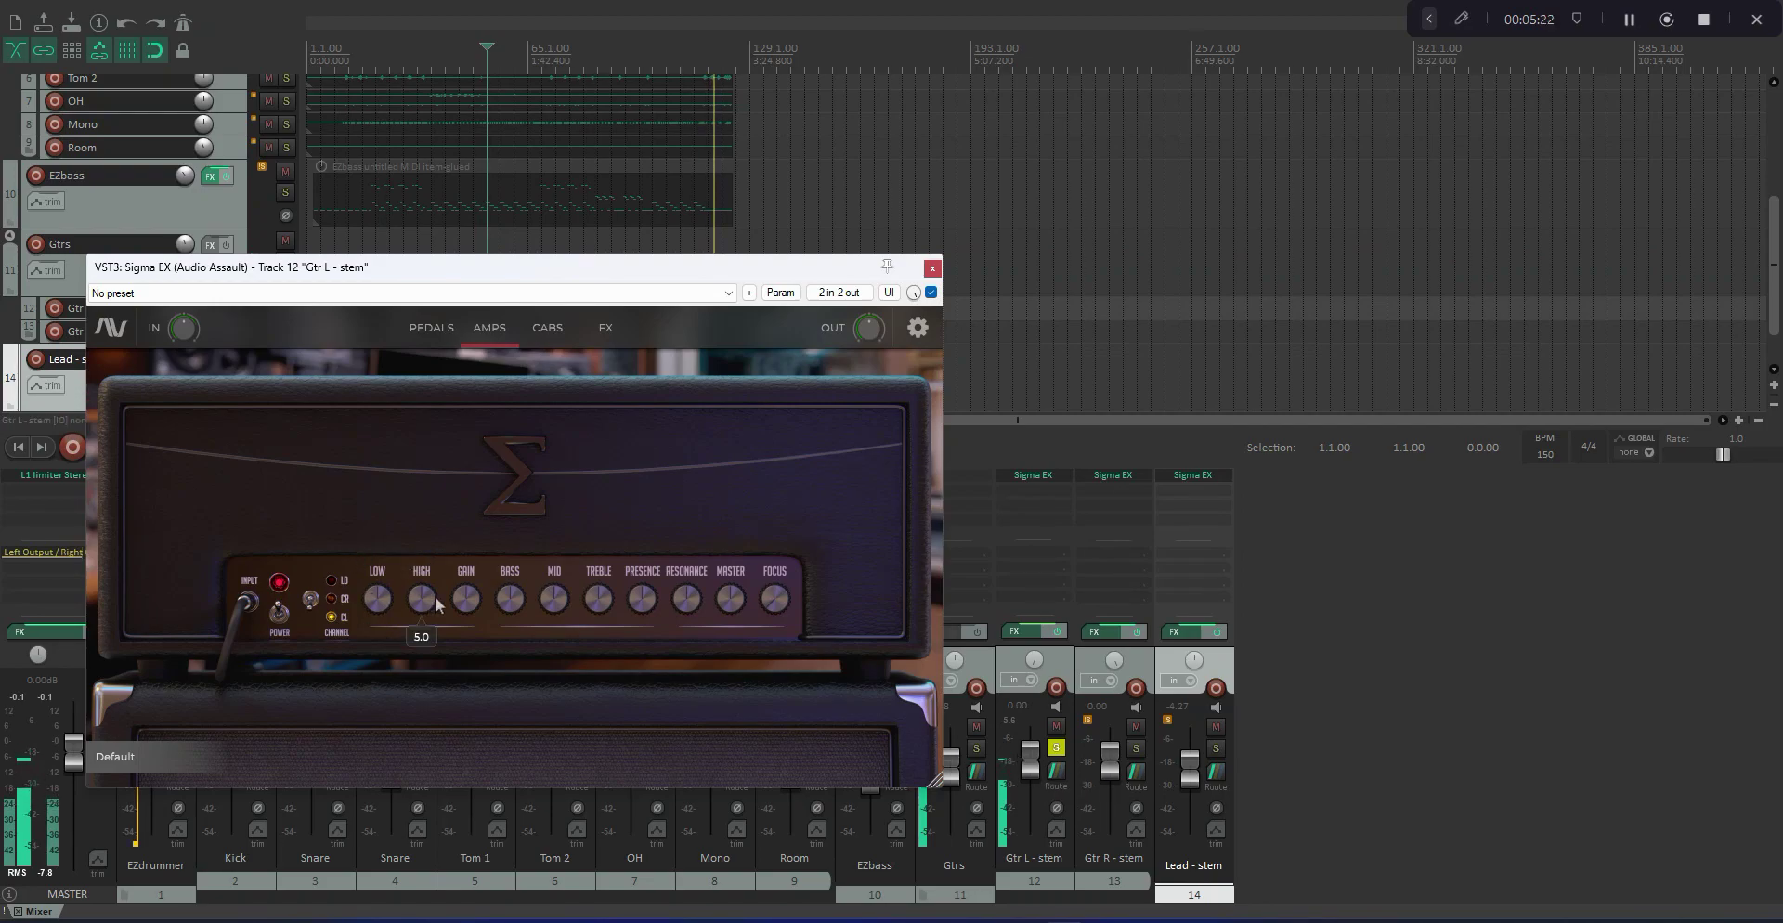
{"action": "left_click", "coordinate": [312, 600]}
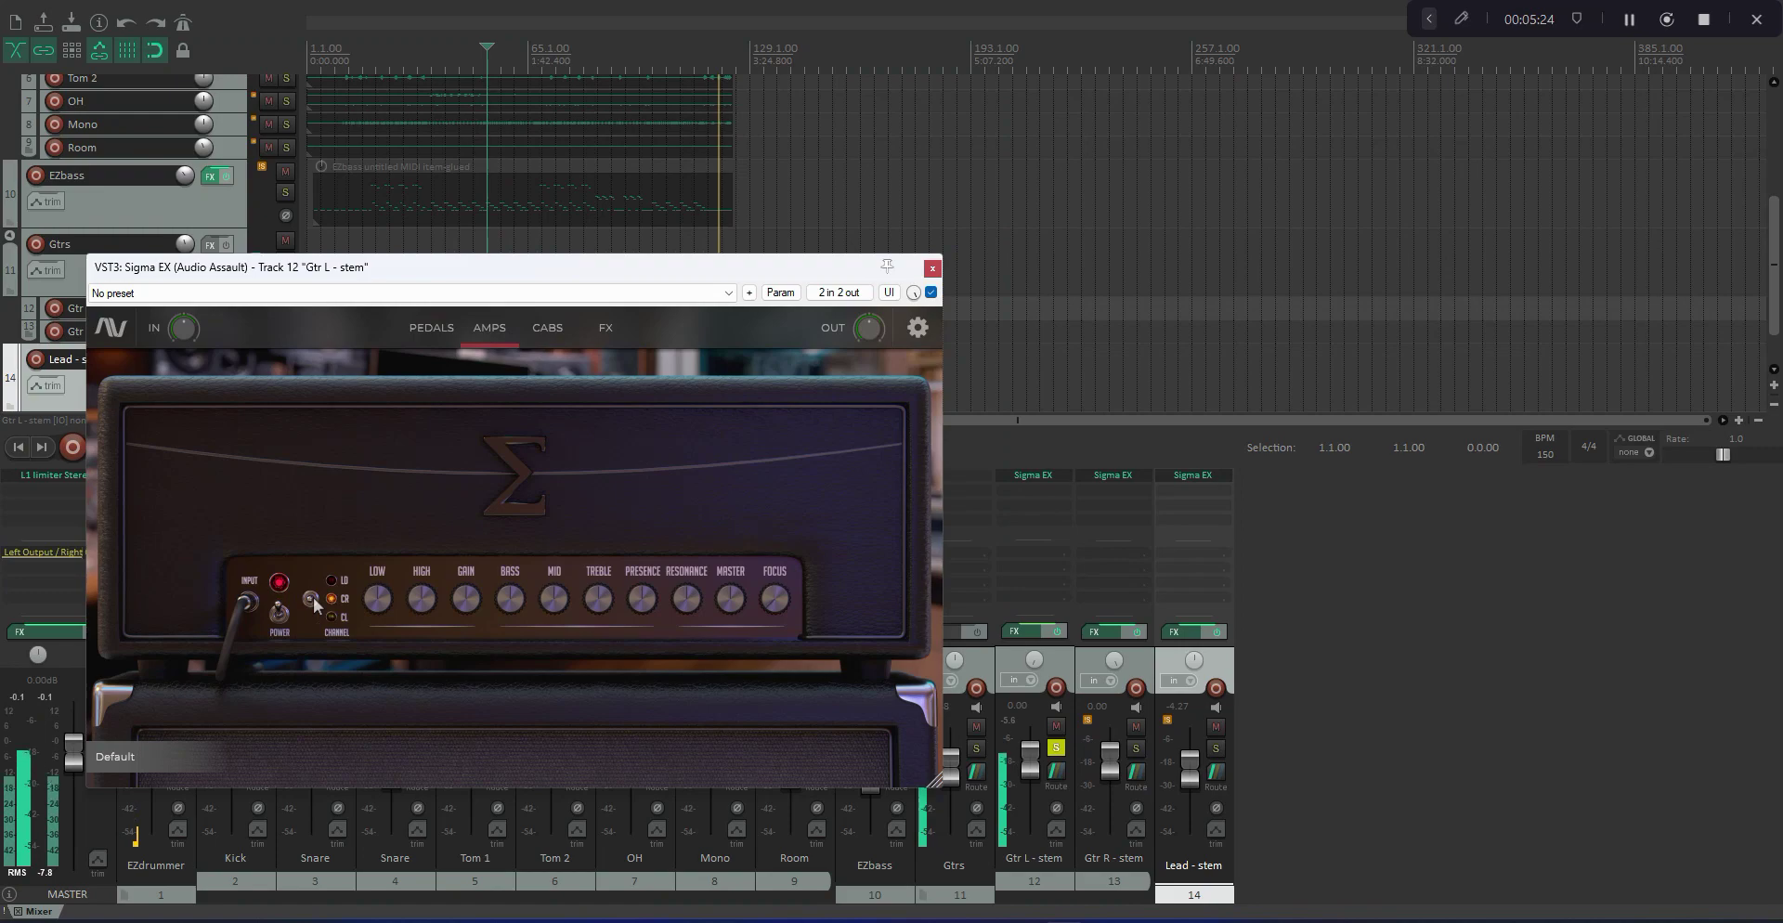
{"action": "left_click", "coordinate": [313, 599]}
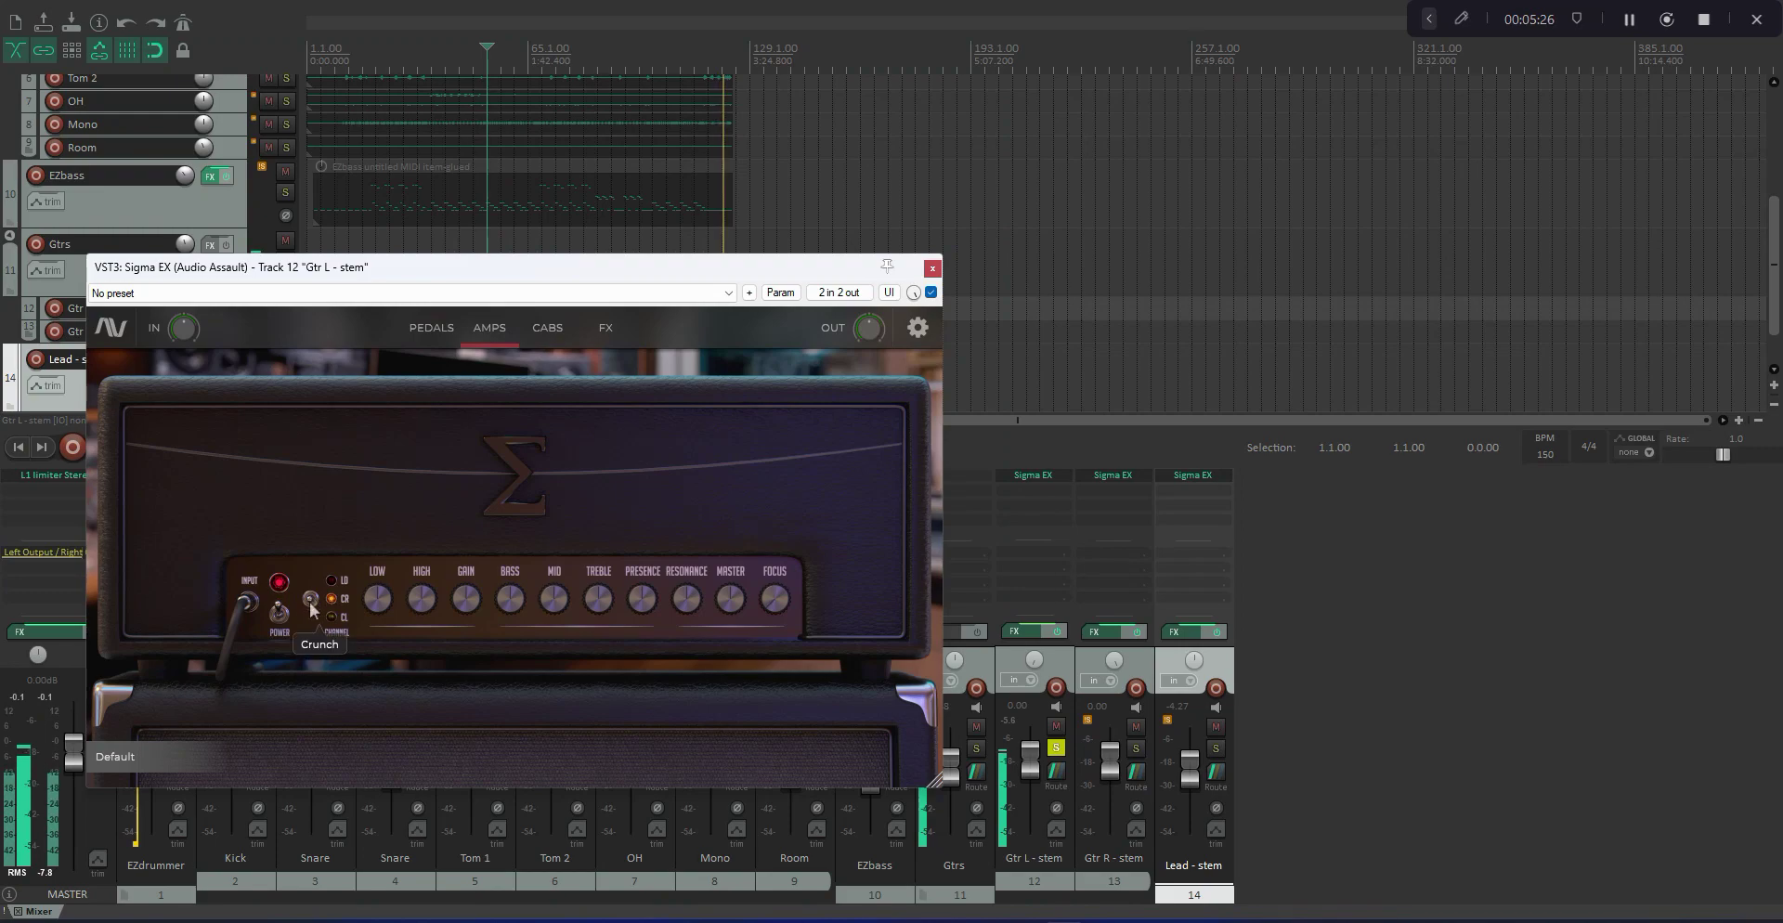